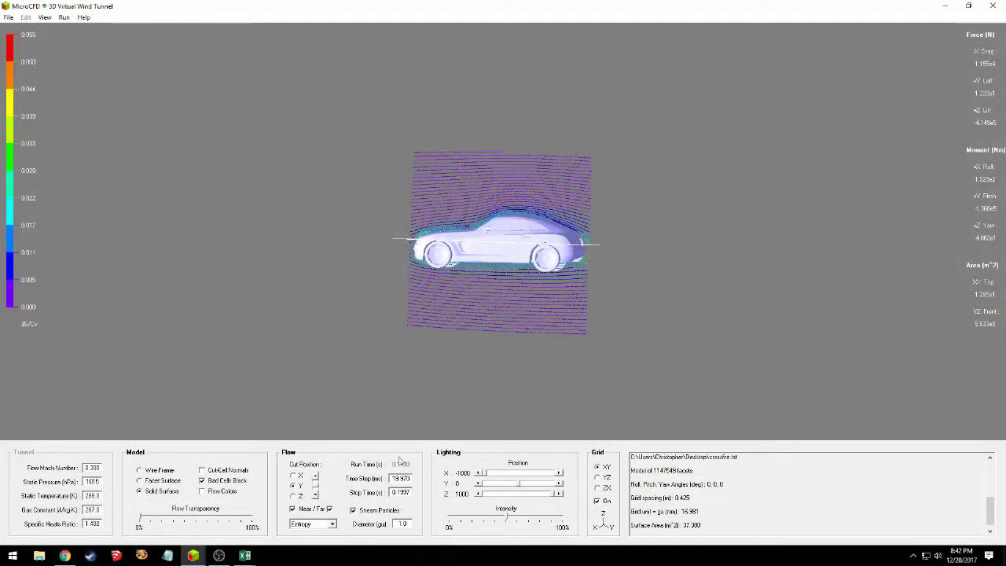
- Hide the stream particles and examine the bare car model from the front, the underside and the side
{"action": "left_click", "coordinate": [353, 509]}
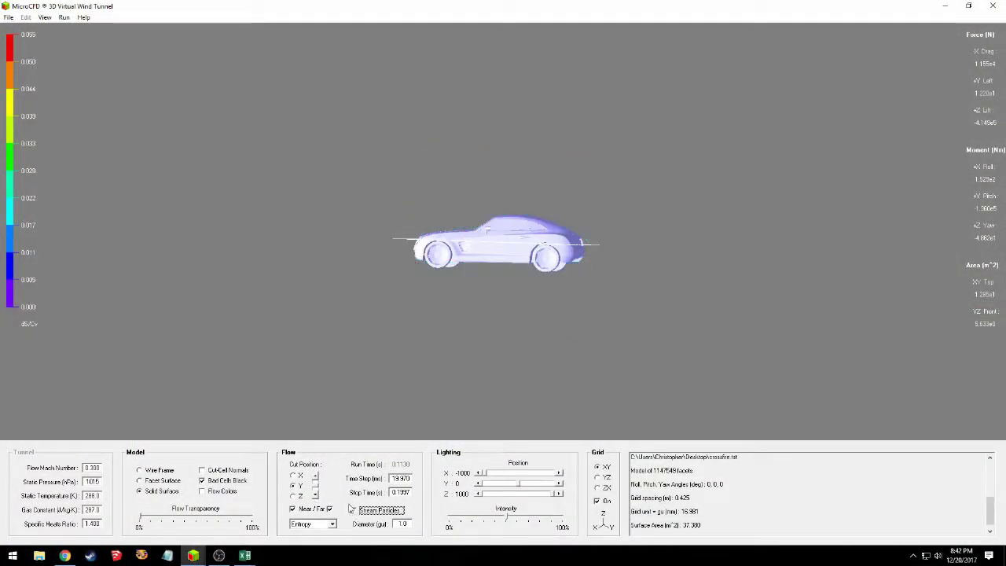
{"action": "scroll", "coordinate": [555, 249], "scroll_direction": "up", "scroll_amount": 5}
{"action": "left_click_drag", "start_coordinate": [740, 323], "coordinate": [520, 265]}
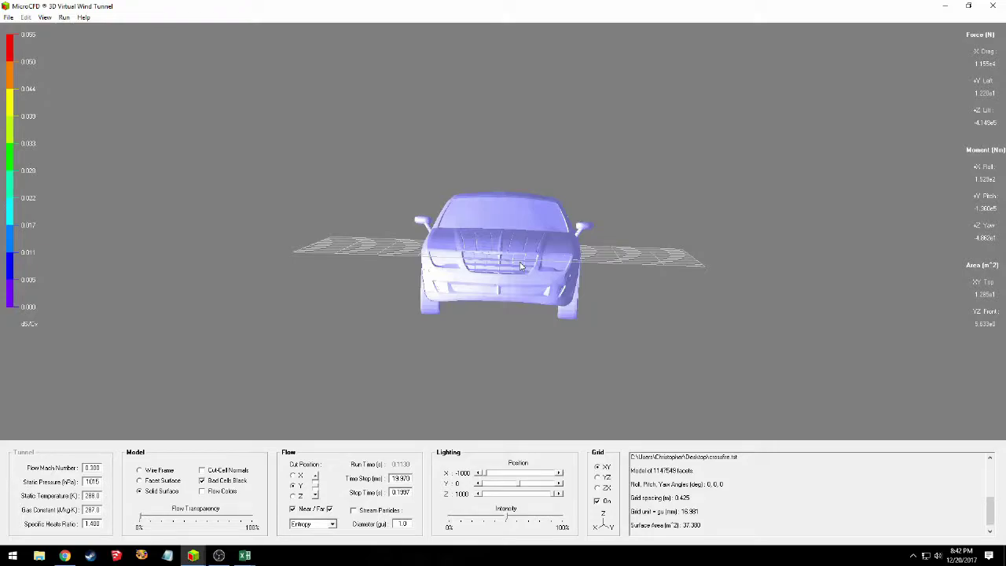
{"action": "scroll", "coordinate": [521, 213], "scroll_direction": "up", "scroll_amount": 5}
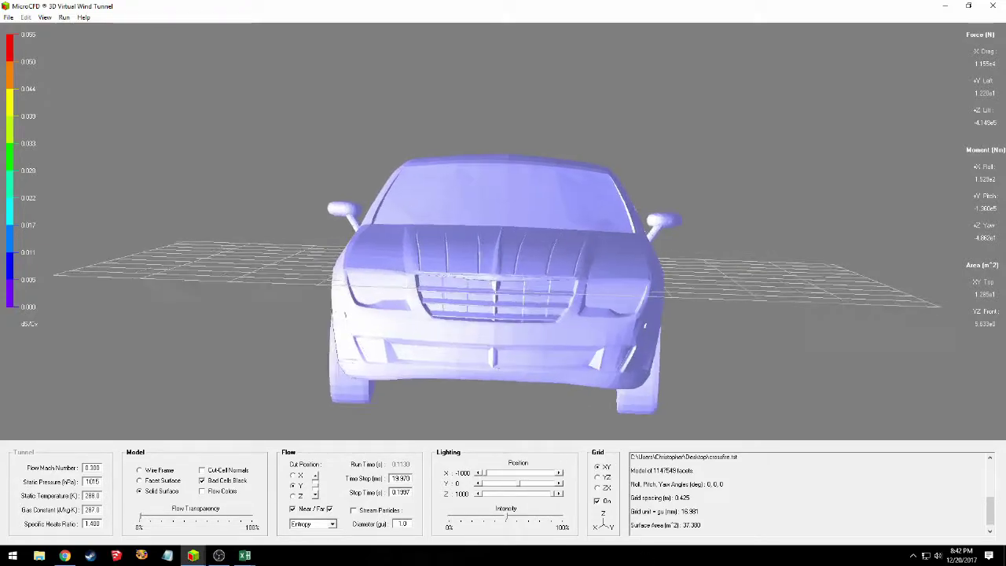
{"action": "left_click_drag", "start_coordinate": [574, 373], "coordinate": [513, 370]}
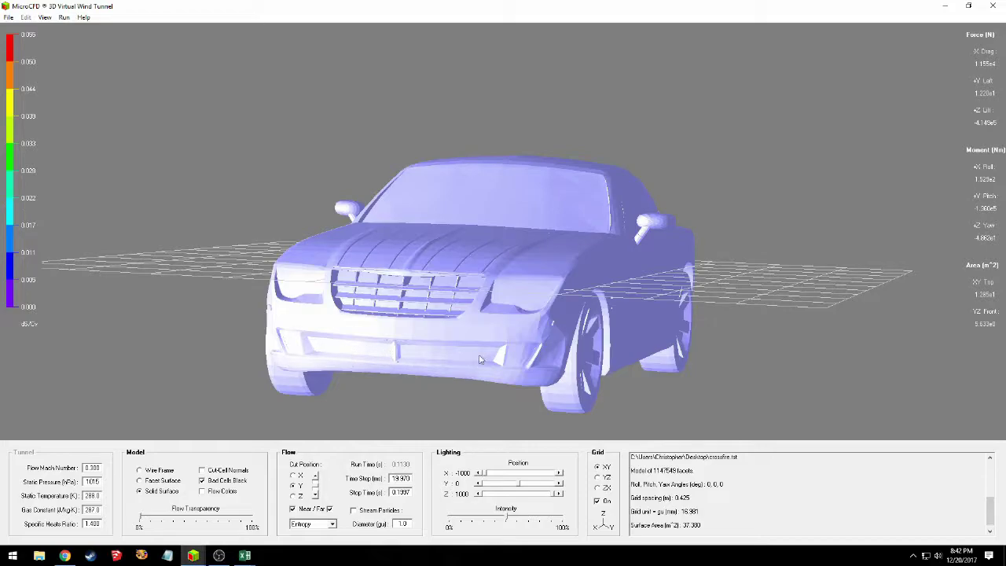
{"action": "left_click_drag", "start_coordinate": [449, 321], "coordinate": [466, 345]}
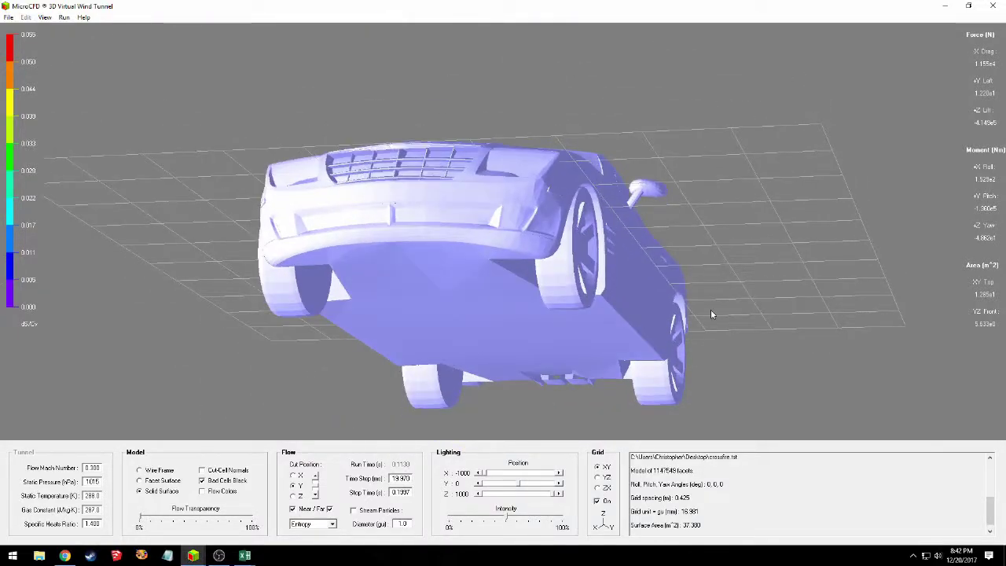
{"action": "left_click_drag", "start_coordinate": [711, 309], "coordinate": [441, 342]}
{"action": "mouse_move", "coordinate": [729, 160]}
{"action": "left_mouse_down"}
{"action": "mouse_move", "coordinate": [725, 215]}
{"action": "mouse_move", "coordinate": [649, 68]}
{"action": "mouse_move", "coordinate": [713, 159]}
{"action": "left_mouse_up"}
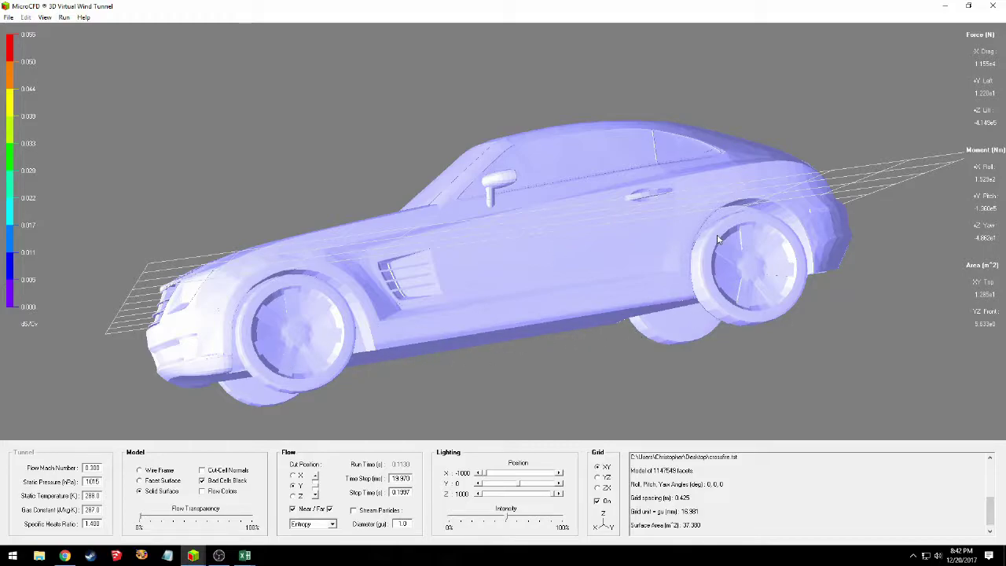
{"action": "left_click_drag", "start_coordinate": [717, 234], "coordinate": [694, 273]}
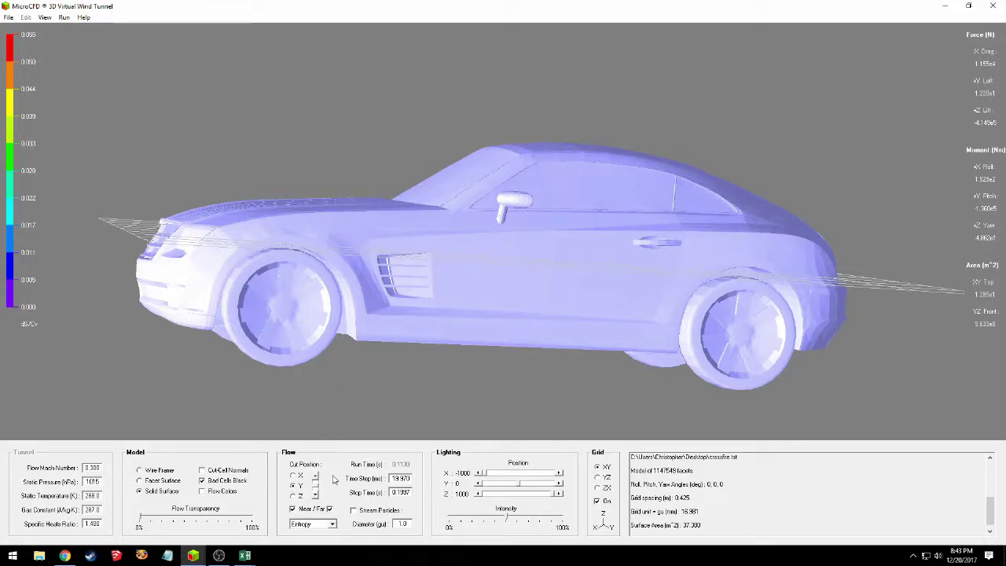
- Display the near and far flow fields around the car on the Y cut and colour them by Mach Number
{"action": "left_click", "coordinate": [294, 510]}
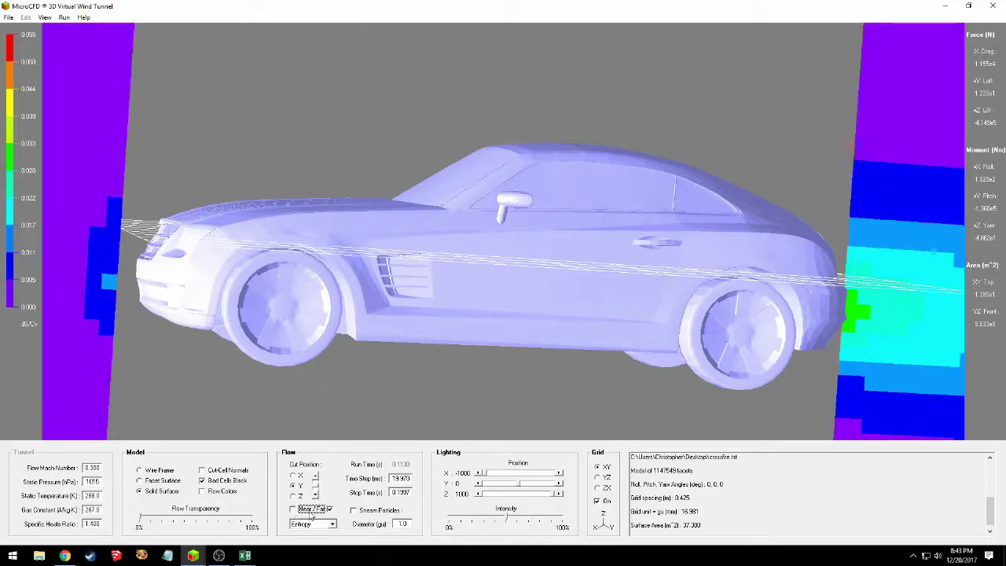
{"action": "left_click", "coordinate": [294, 510]}
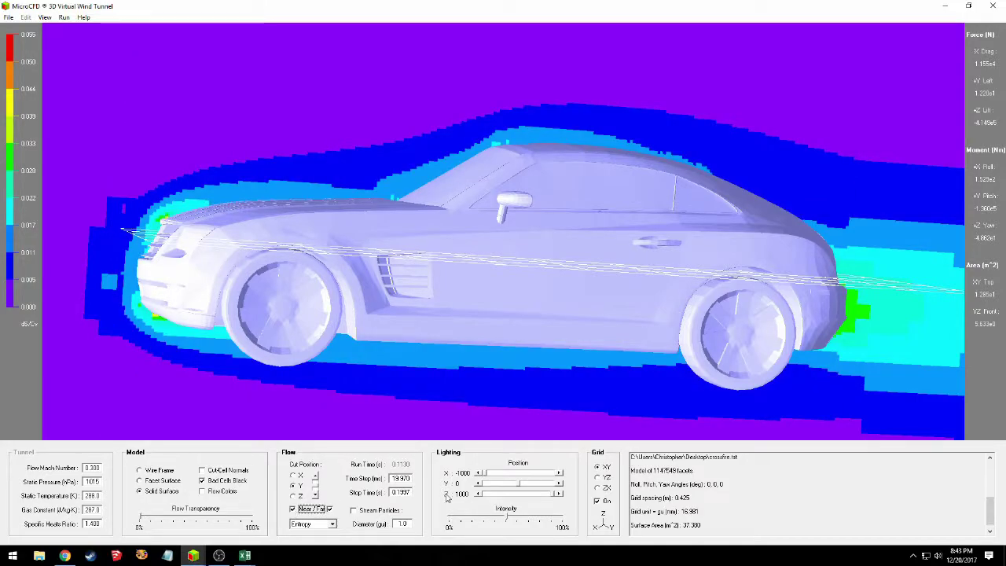
{"action": "left_click", "coordinate": [333, 525]}
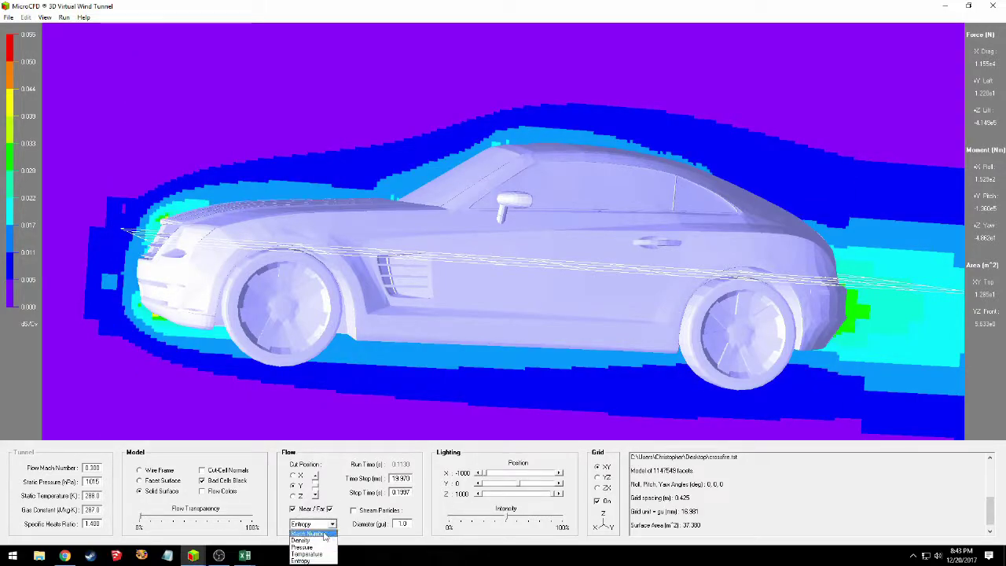
{"action": "left_click", "coordinate": [325, 535]}
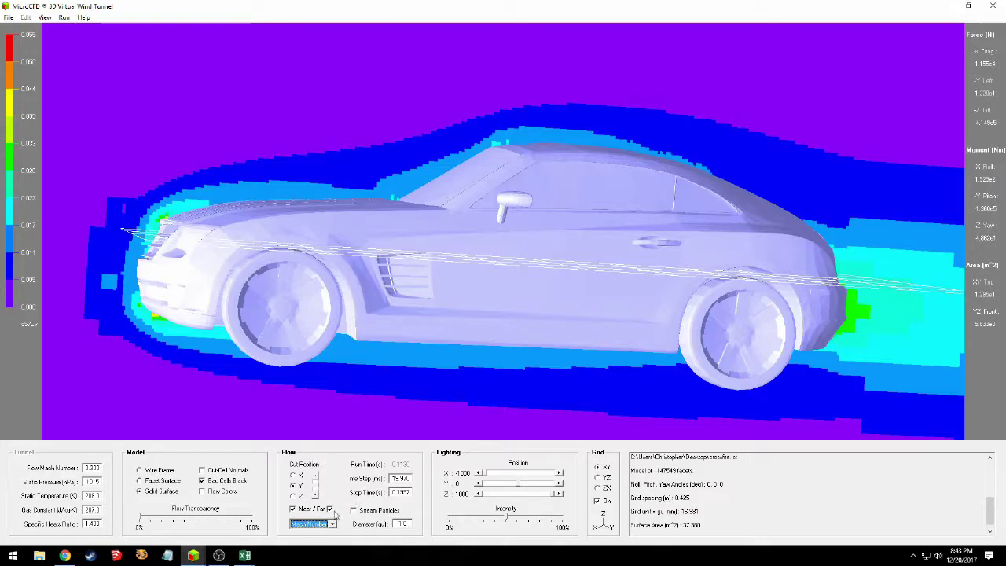
{"action": "left_click", "coordinate": [294, 510]}
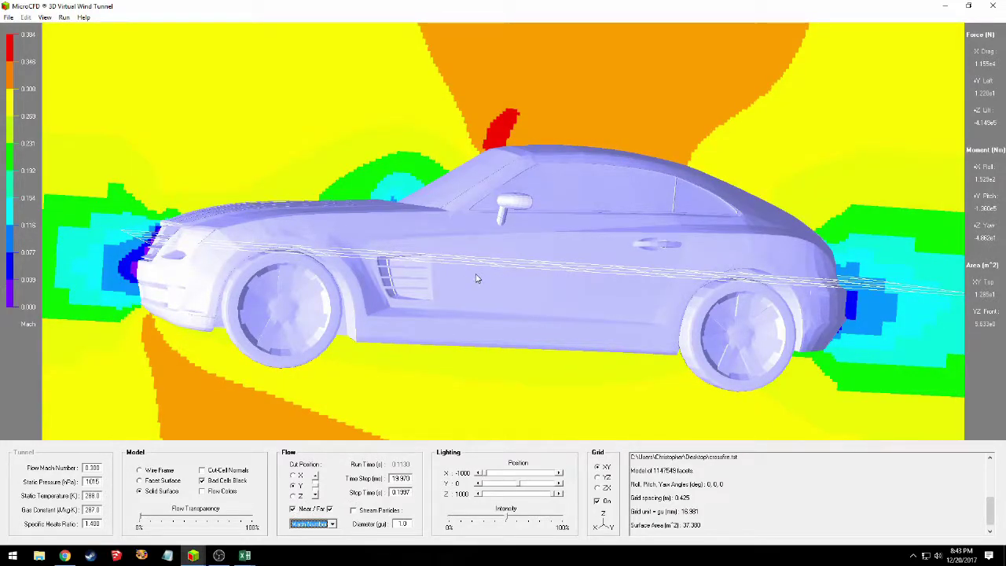
- Cycle the flow field colouring through Density, Pressure, Temperature and Entropy to compare the patterns around the car
{"action": "key", "text": "Down"}
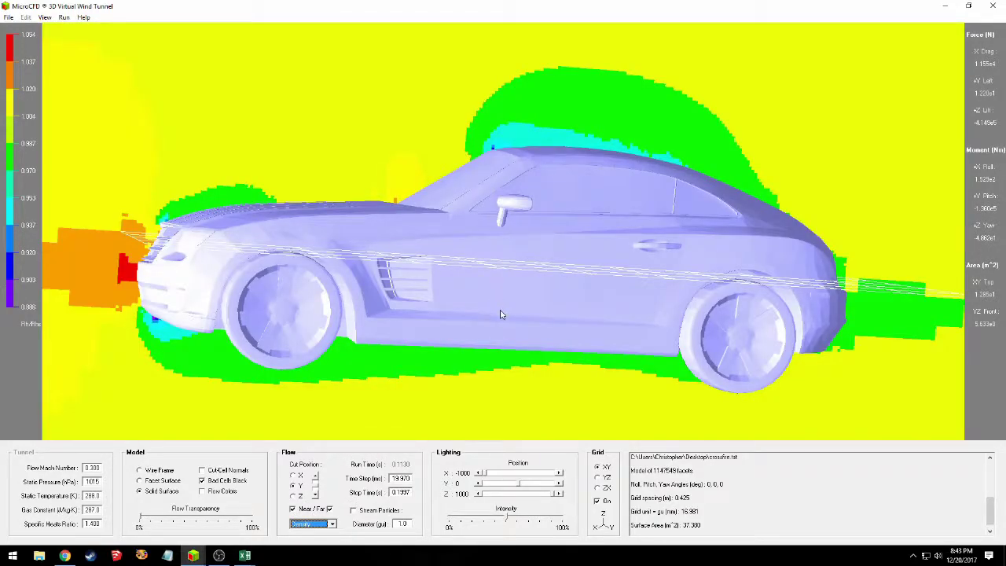
{"action": "key", "text": "Down"}
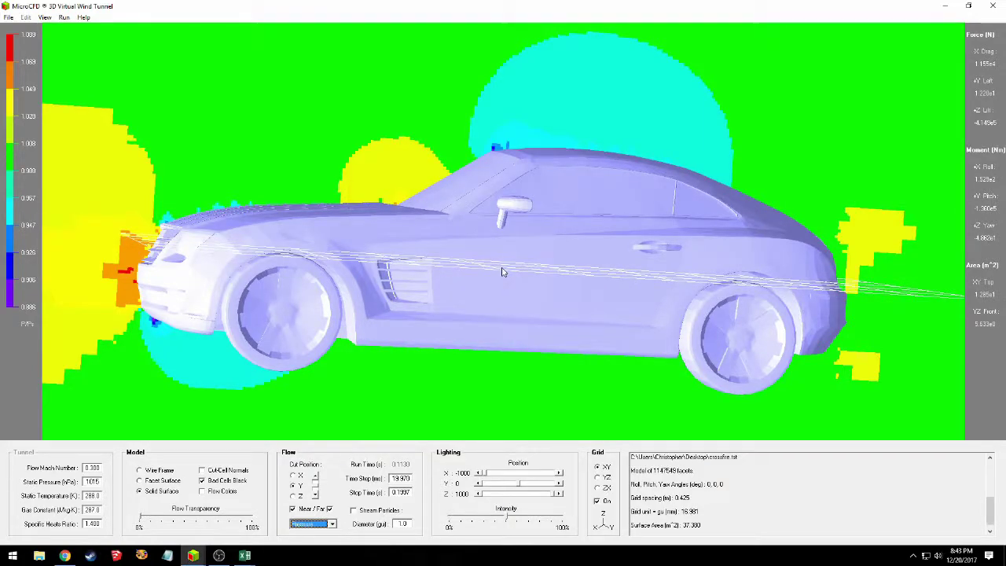
{"action": "key", "text": "Down"}
{"action": "key", "text": "Down"}
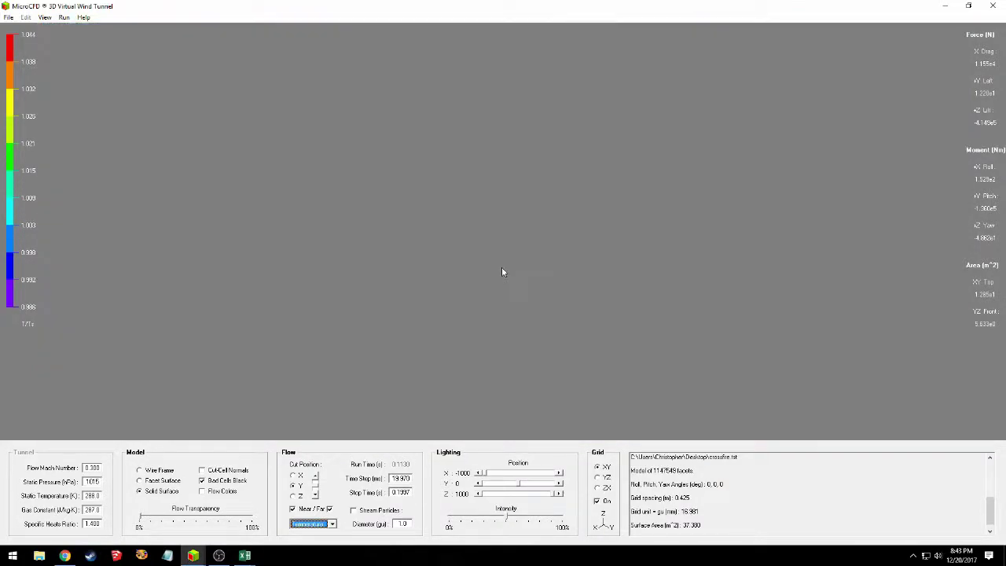
{"action": "left_click_drag", "start_coordinate": [501, 278], "coordinate": [499, 70]}
{"action": "left_click_drag", "start_coordinate": [551, 261], "coordinate": [514, 101]}
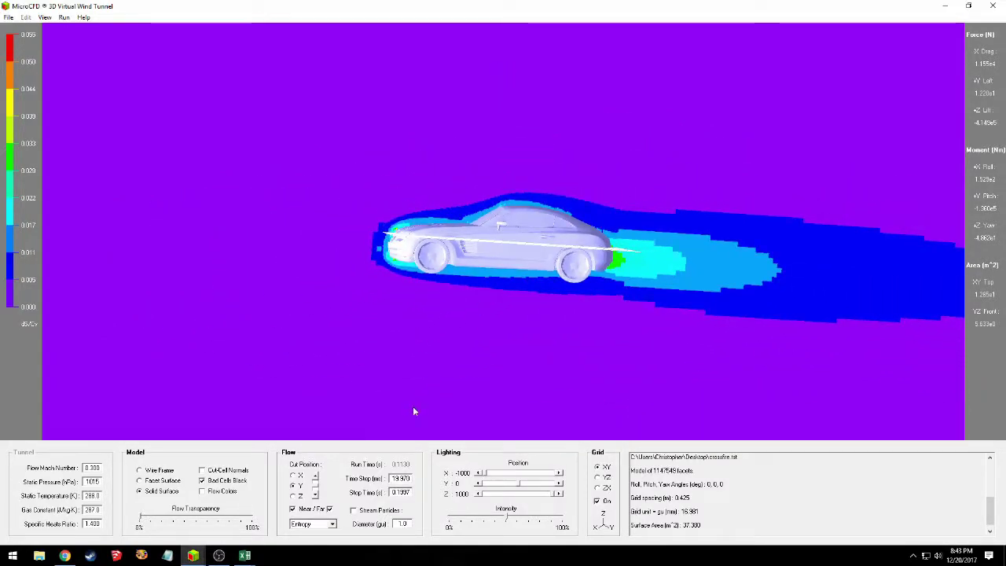
- Colour the flow field by Mach Number and examine the flow over the roof, nose and tail of the car
{"action": "left_click", "coordinate": [326, 524]}
{"action": "left_click", "coordinate": [330, 535]}
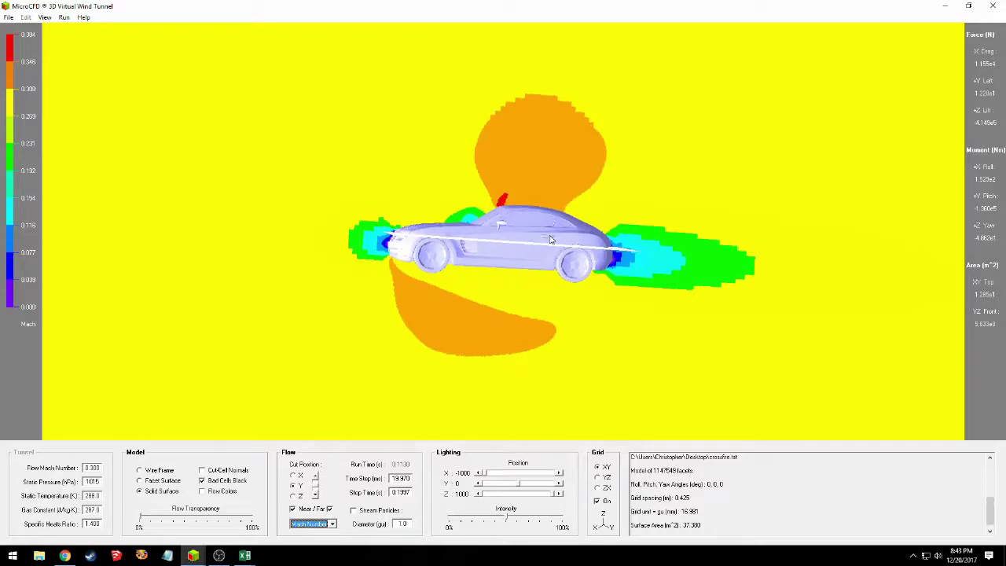
{"action": "left_click_drag", "start_coordinate": [581, 249], "coordinate": [568, 458]}
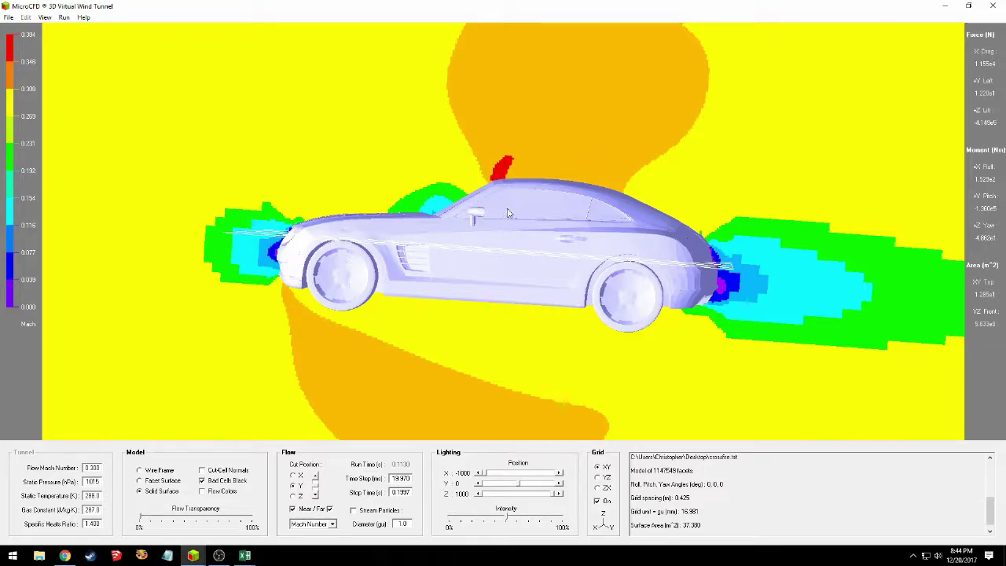
{"action": "left_click_drag", "start_coordinate": [538, 228], "coordinate": [554, 138]}
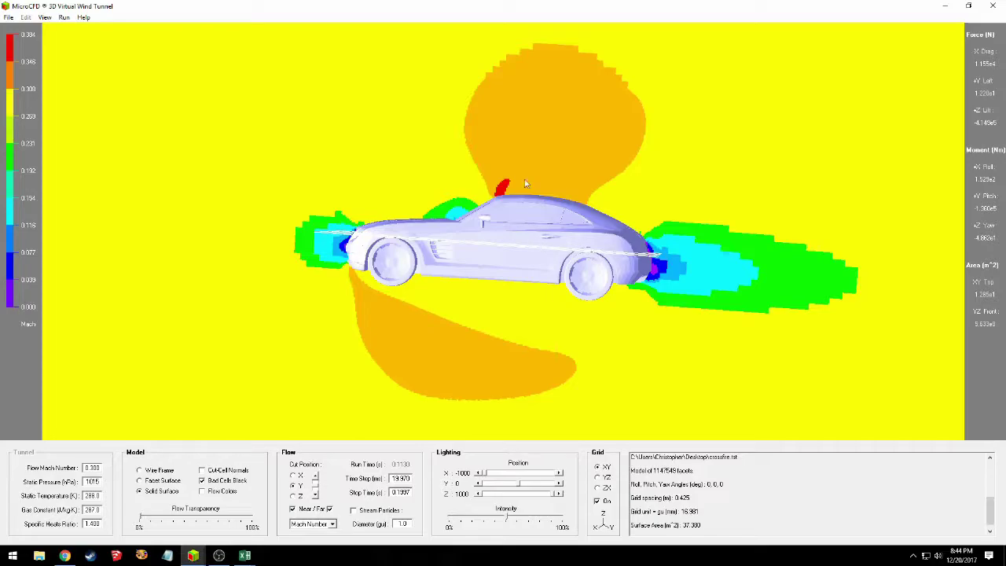
- Colour the flow field by Pressure and examine the zones at the car's nose, windshield, roof and rear
{"action": "left_click", "coordinate": [326, 524]}
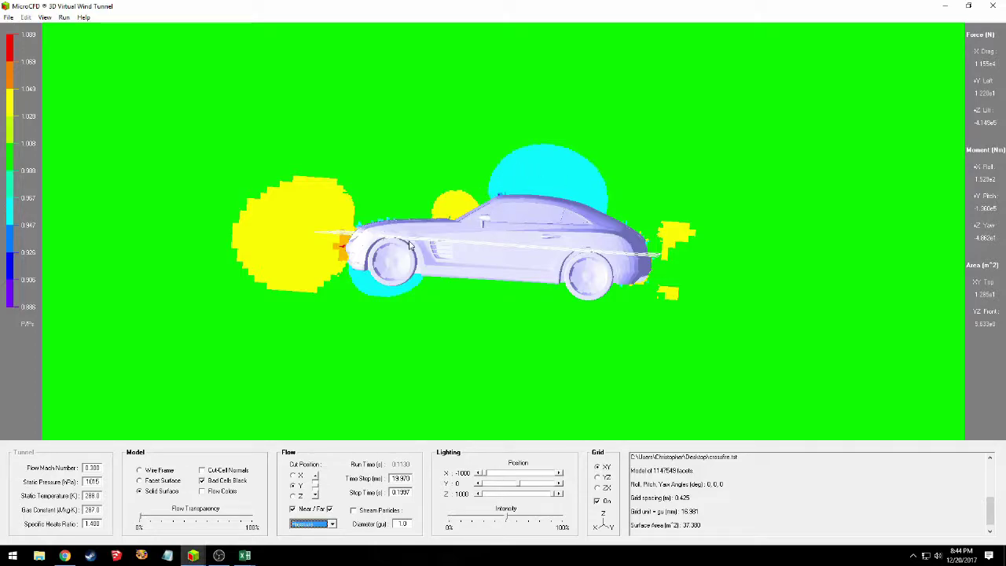
{"action": "left_click_drag", "start_coordinate": [409, 245], "coordinate": [472, 300]}
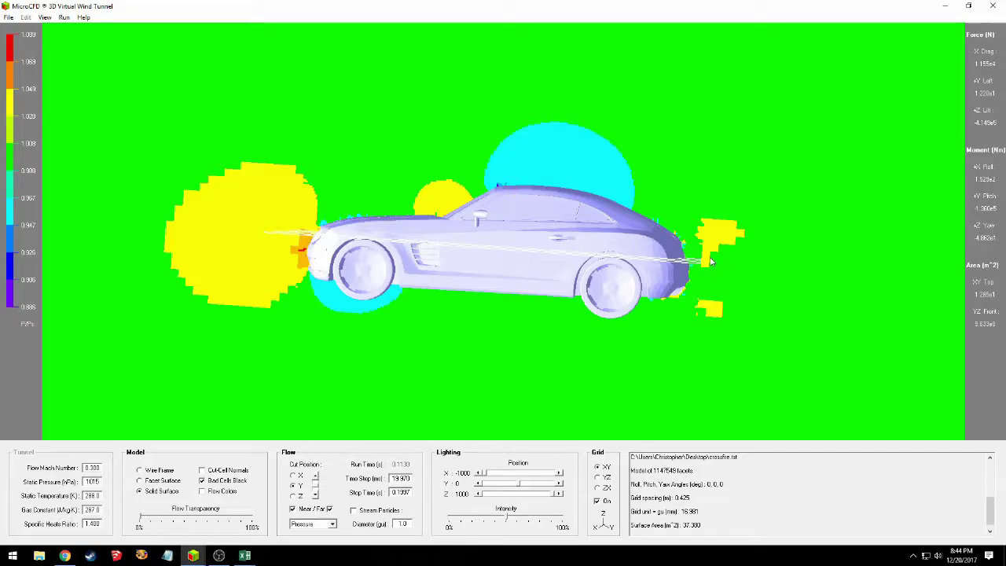
{"action": "left_click_drag", "start_coordinate": [733, 264], "coordinate": [680, 275]}
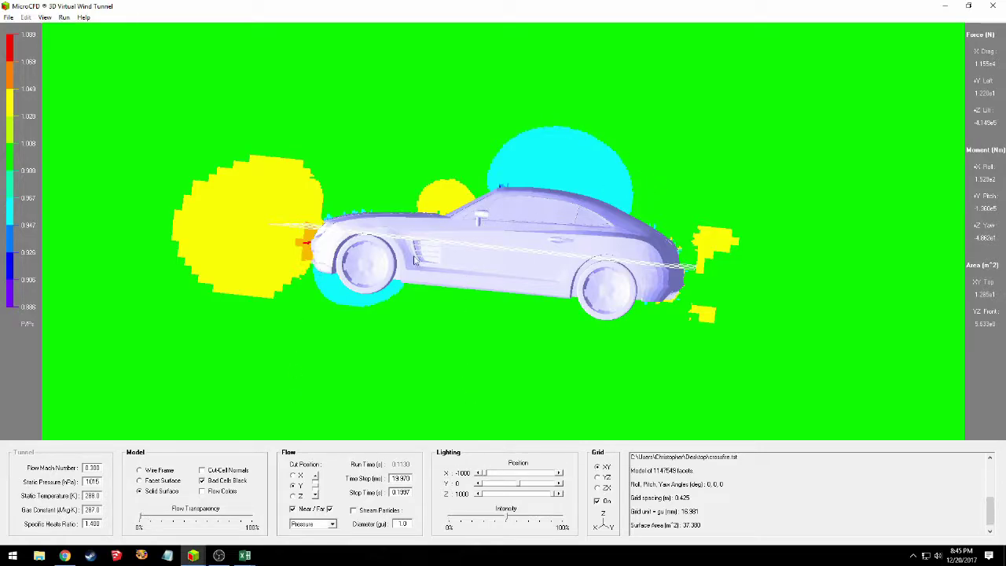
{"action": "left_click_drag", "start_coordinate": [329, 241], "coordinate": [337, 240]}
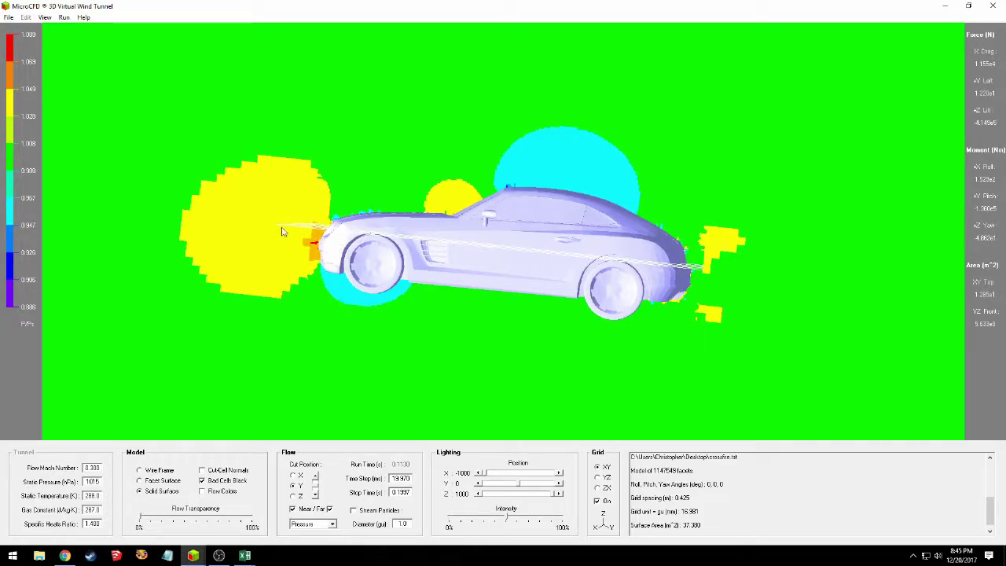
{"action": "left_click_drag", "start_coordinate": [285, 218], "coordinate": [317, 328]}
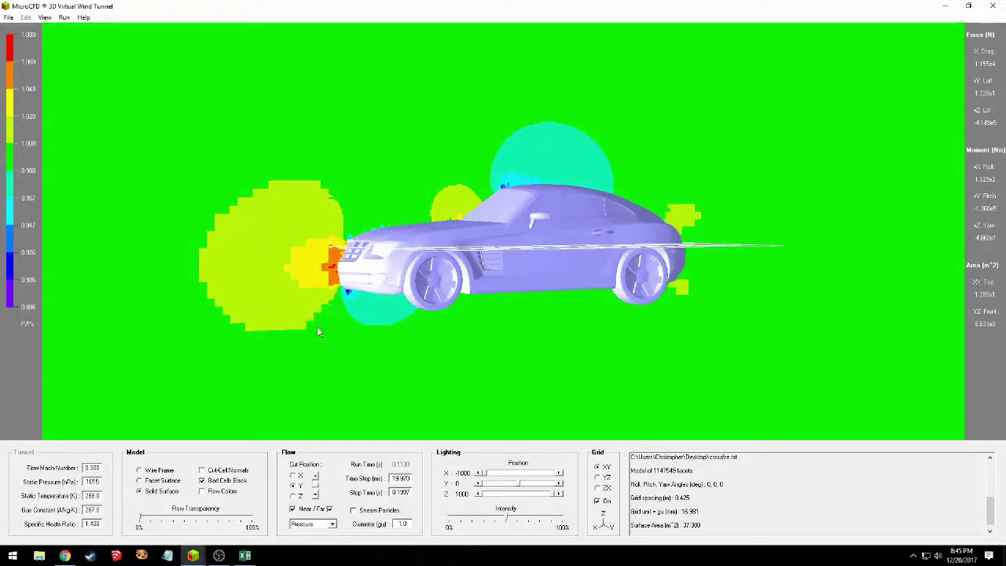
{"action": "left_click_drag", "start_coordinate": [661, 193], "coordinate": [677, 331]}
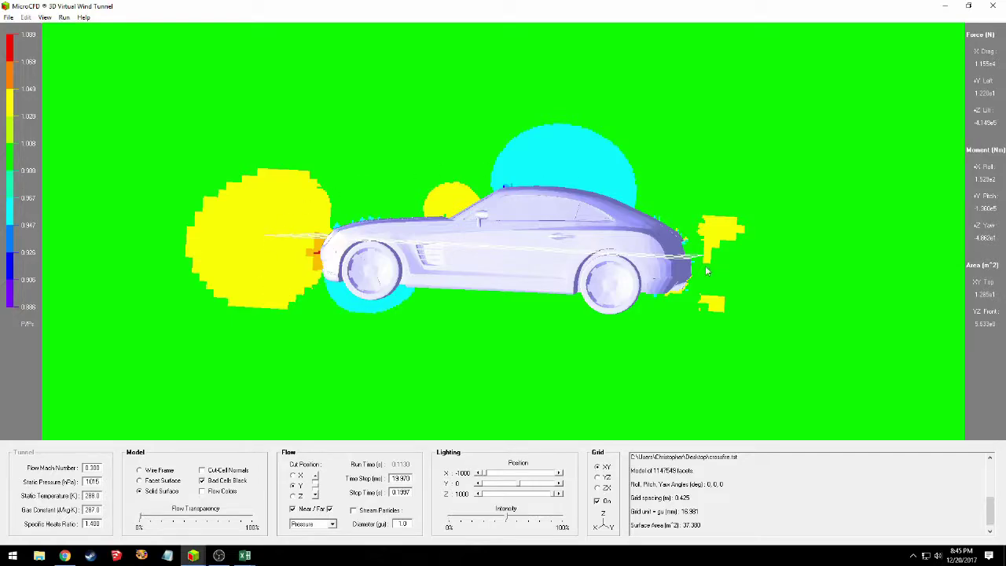
- Hide the near and far flow fields and show pressure-coloured stream particles around the car instead
{"action": "left_click", "coordinate": [325, 510]}
{"action": "left_click", "coordinate": [329, 509]}
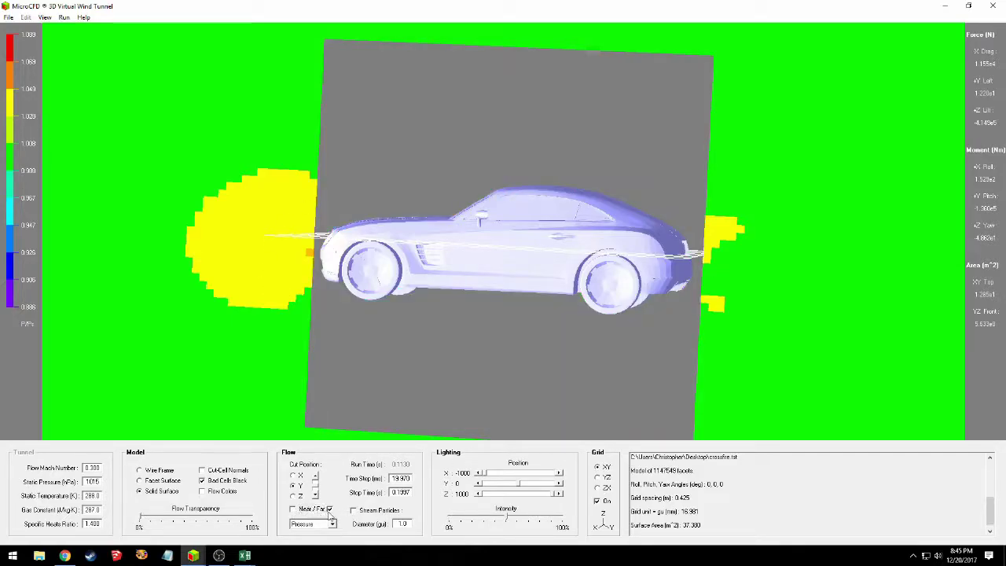
{"action": "left_click", "coordinate": [355, 511]}
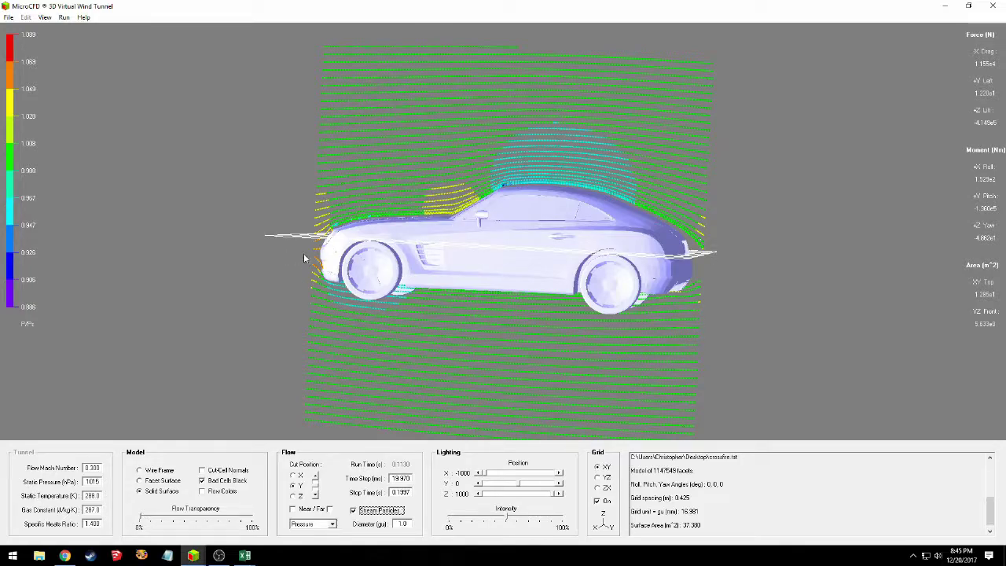
{"action": "left_click_drag", "start_coordinate": [360, 265], "coordinate": [328, 333]}
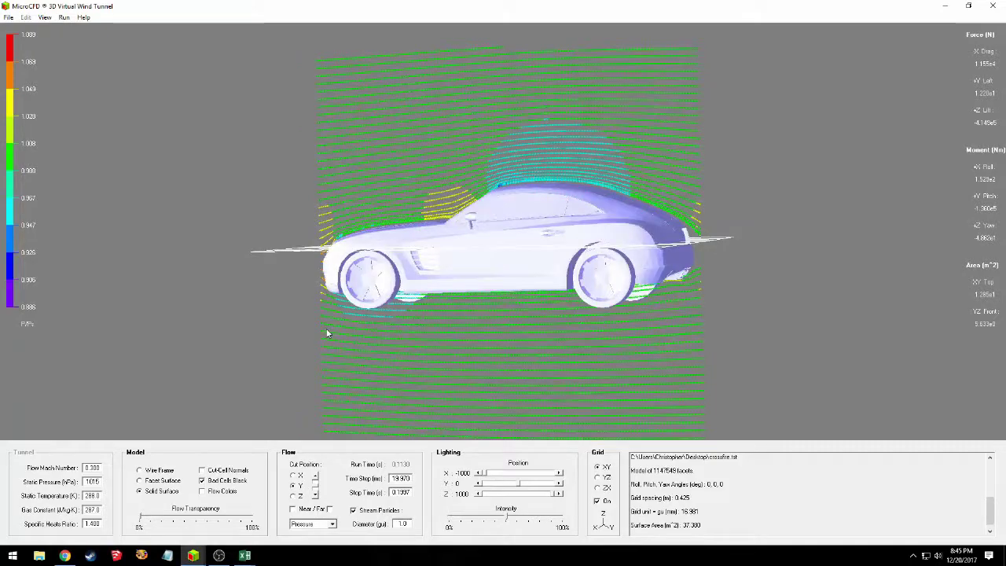
- Regenerate the stream particles on the Z cut and examine them from the car's rear, underside and side
{"action": "left_click", "coordinate": [293, 496]}
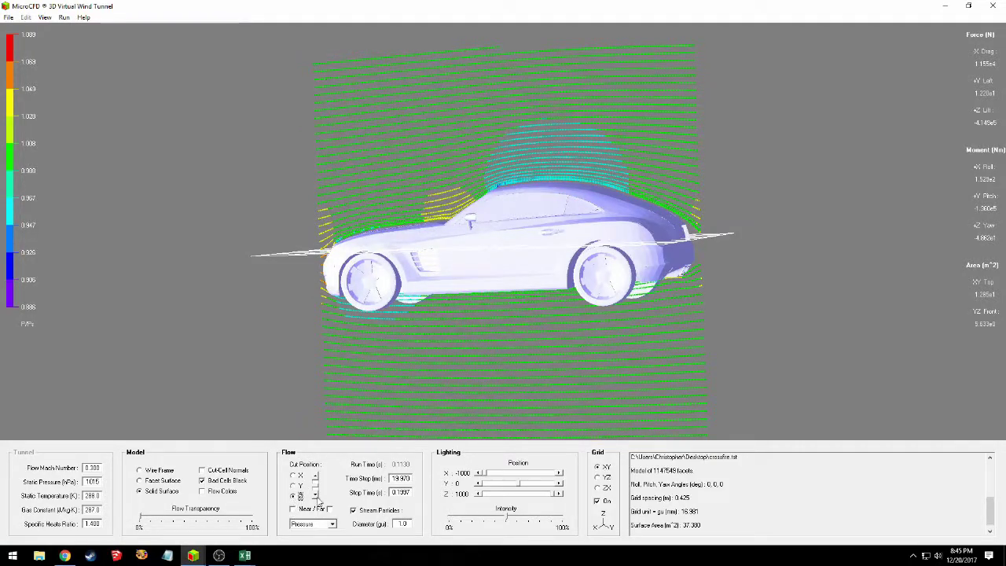
{"action": "left_click", "coordinate": [352, 509]}
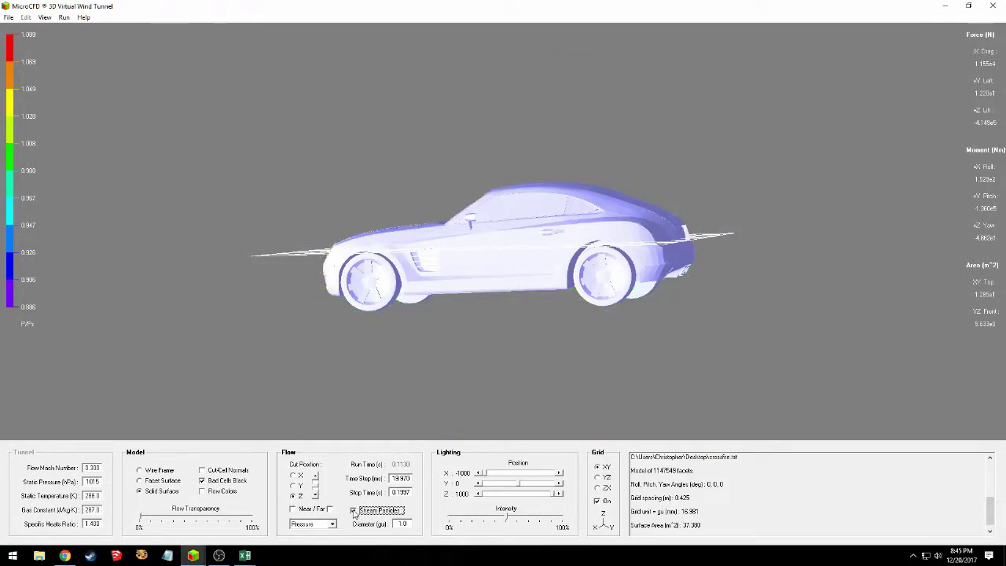
{"action": "left_click", "coordinate": [353, 510]}
{"action": "left_click_drag", "start_coordinate": [567, 316], "coordinate": [525, 361]}
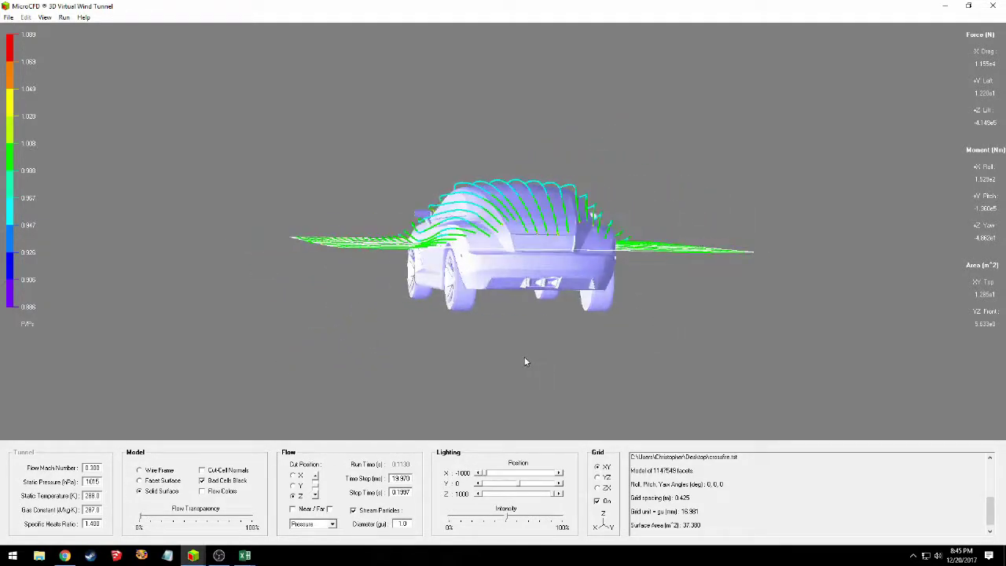
{"action": "scroll", "coordinate": [557, 232], "scroll_direction": "up", "scroll_amount": 5}
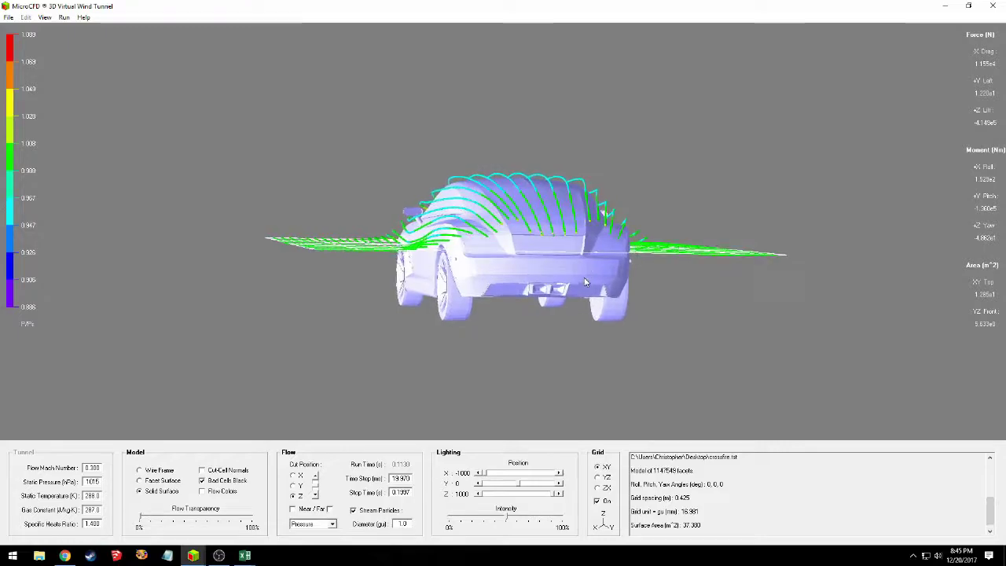
{"action": "left_click_drag", "start_coordinate": [505, 271], "coordinate": [483, 279]}
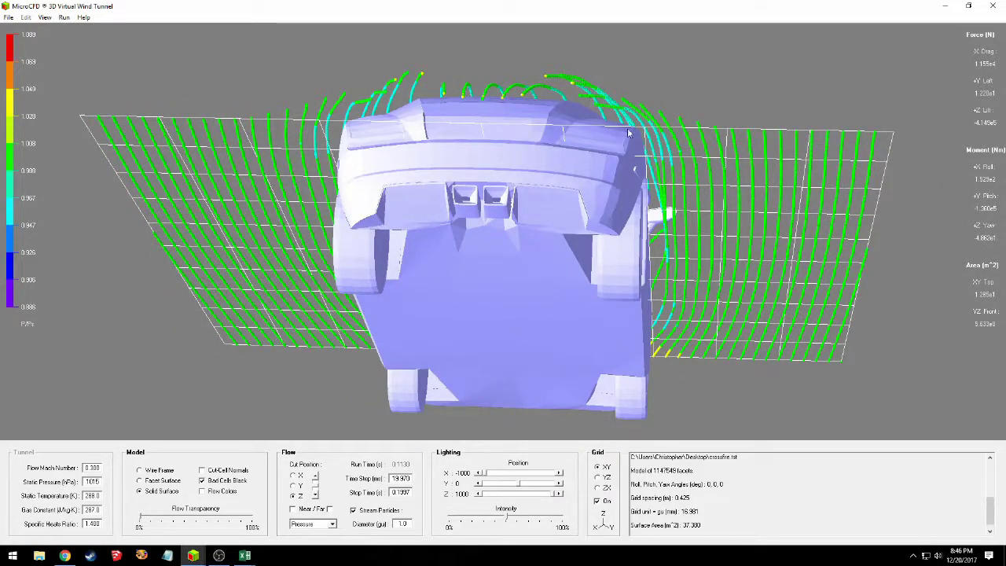
{"action": "left_click_drag", "start_coordinate": [447, 125], "coordinate": [509, 160]}
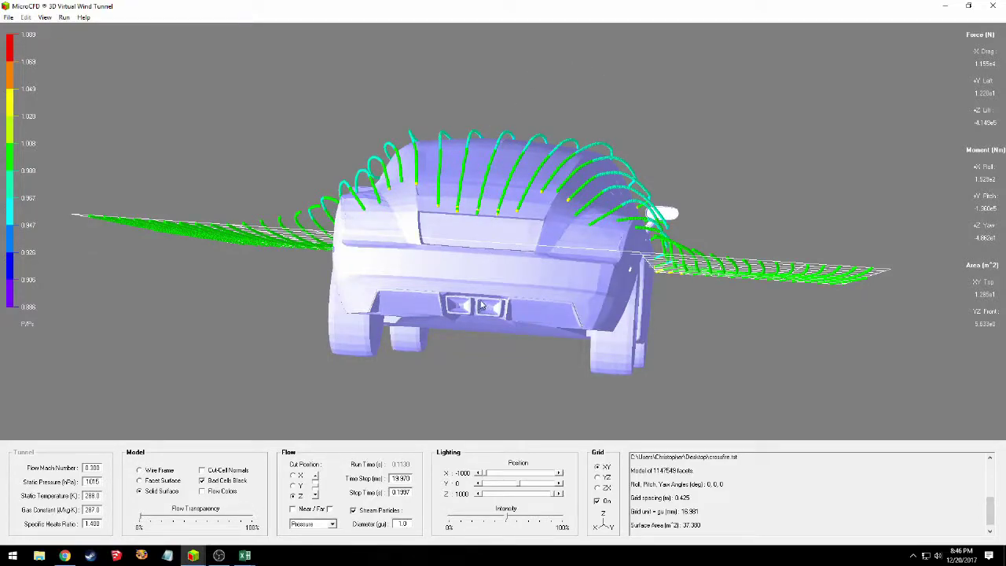
{"action": "left_click_drag", "start_coordinate": [487, 236], "coordinate": [731, 148]}
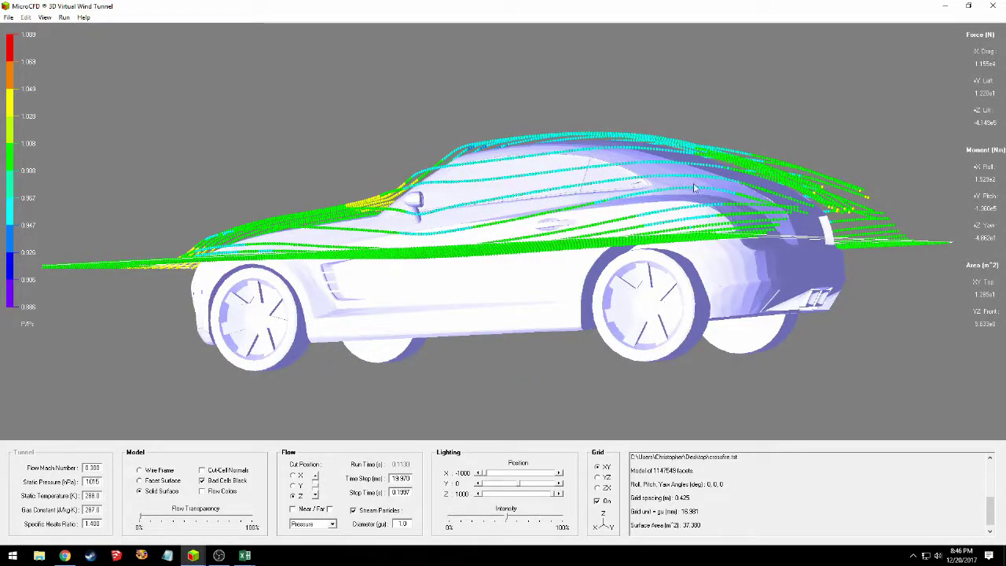
- Examine the pressure-coloured stream particles over the car's tail, roof and both sides
{"action": "left_click_drag", "start_coordinate": [858, 231], "coordinate": [641, 256]}
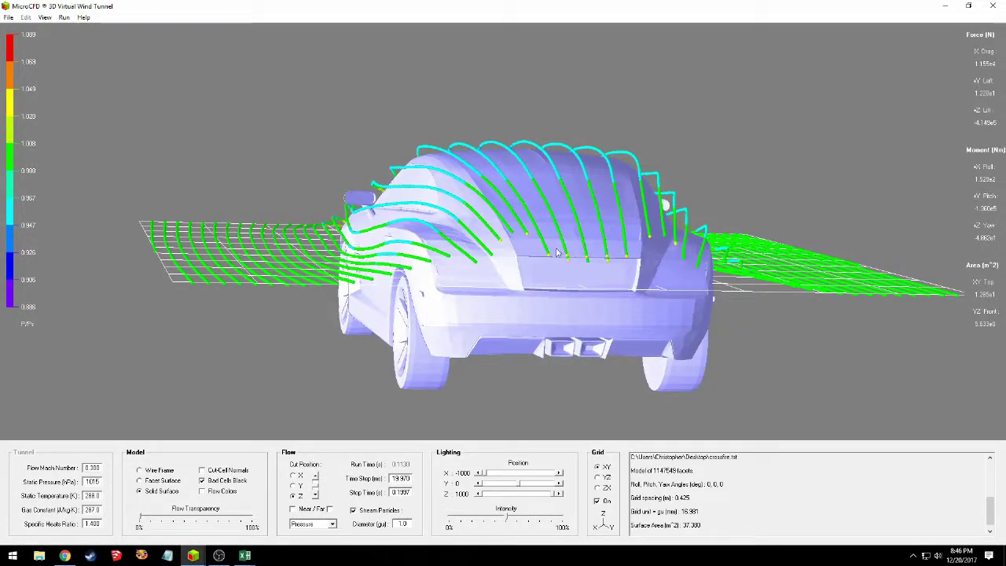
{"action": "left_click_drag", "start_coordinate": [496, 267], "coordinate": [648, 248]}
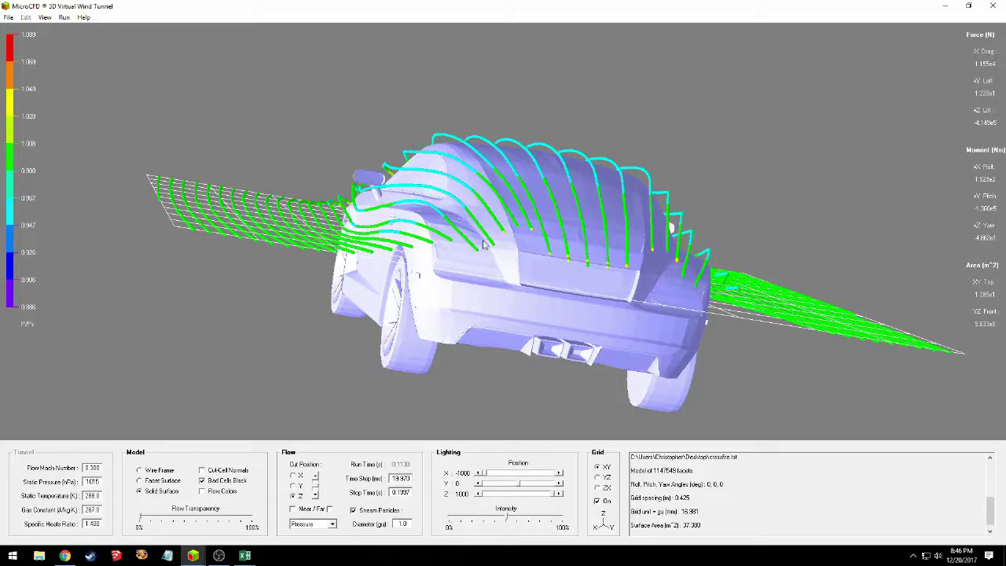
{"action": "left_click_drag", "start_coordinate": [486, 245], "coordinate": [596, 250]}
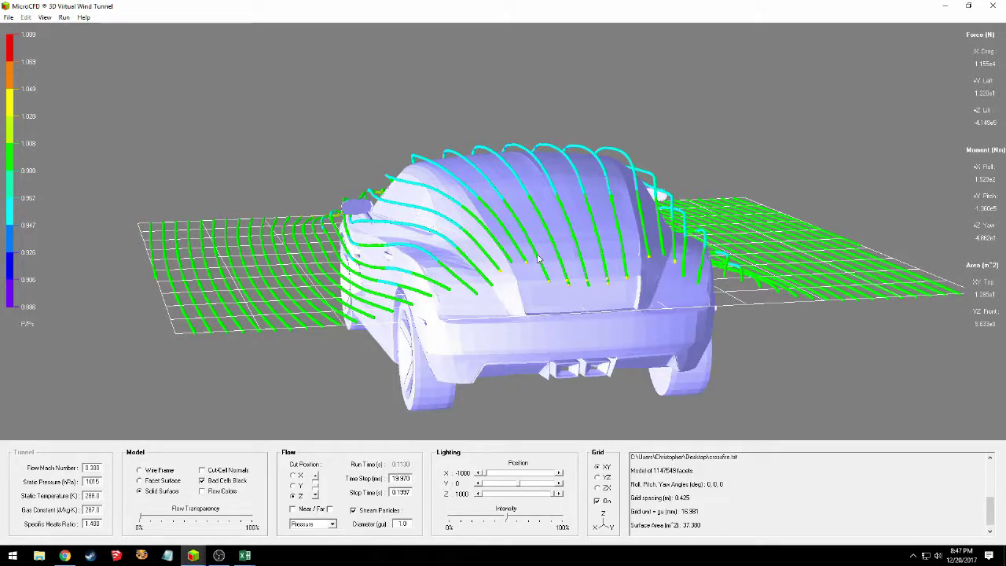
{"action": "left_click_drag", "start_coordinate": [537, 258], "coordinate": [278, 291]}
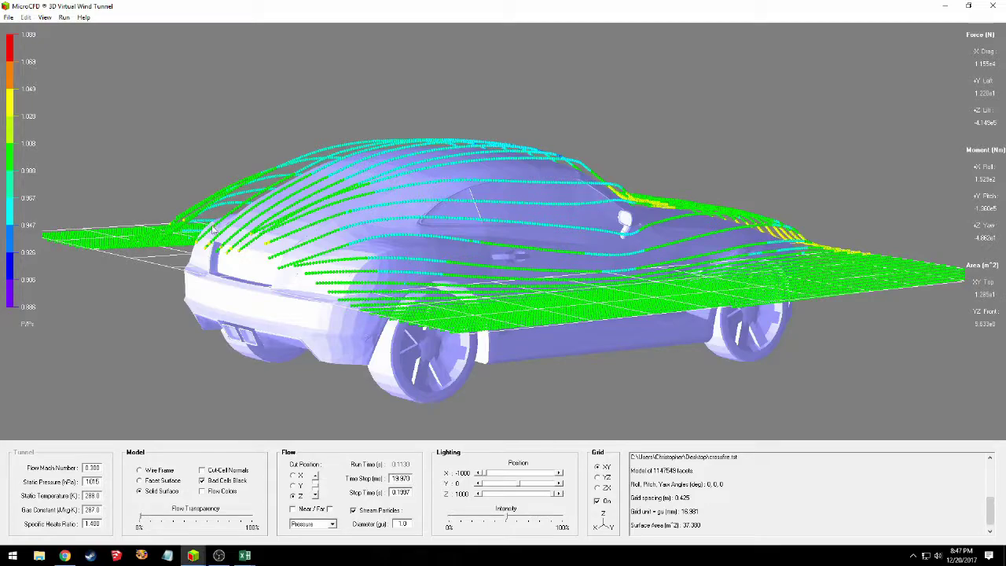
{"action": "left_click_drag", "start_coordinate": [212, 228], "coordinate": [438, 228]}
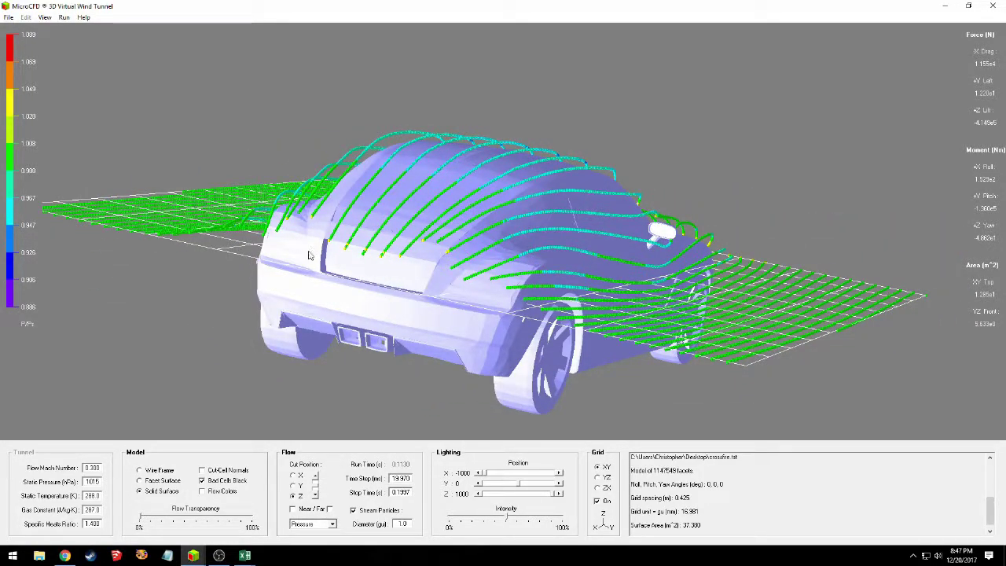
{"action": "left_click_drag", "start_coordinate": [374, 275], "coordinate": [633, 284]}
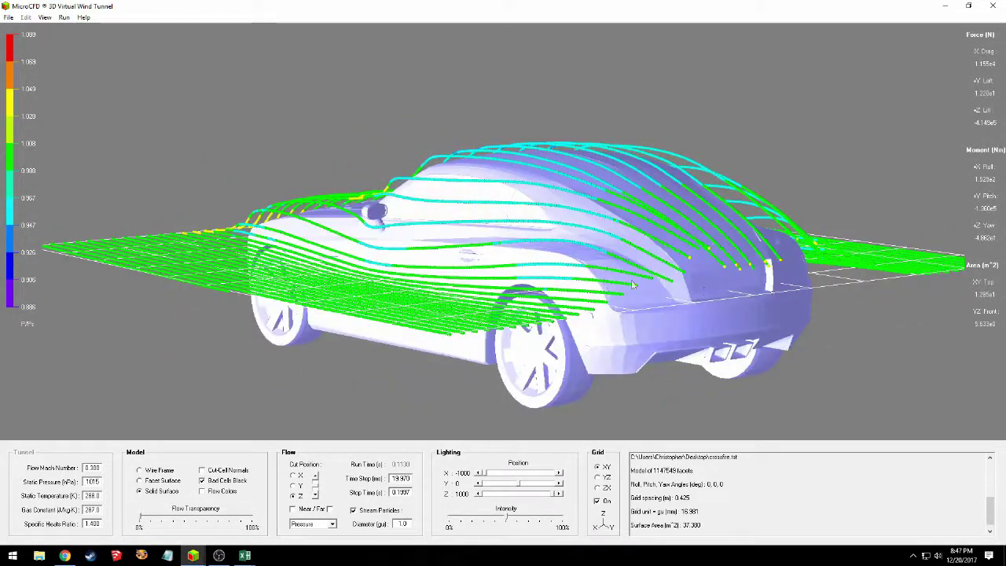
{"action": "left_click_drag", "start_coordinate": [350, 254], "coordinate": [363, 327]}
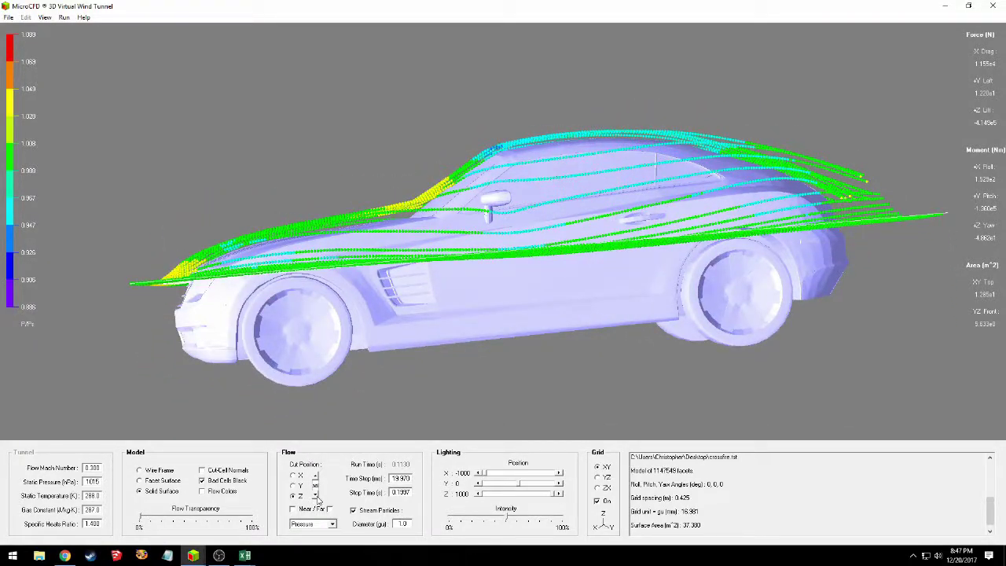
- Regenerate the stream particles from a lower Z cut and examine them around the car's nose, windshield and side
{"action": "left_click", "coordinate": [353, 511]}
{"action": "left_click", "coordinate": [354, 510]}
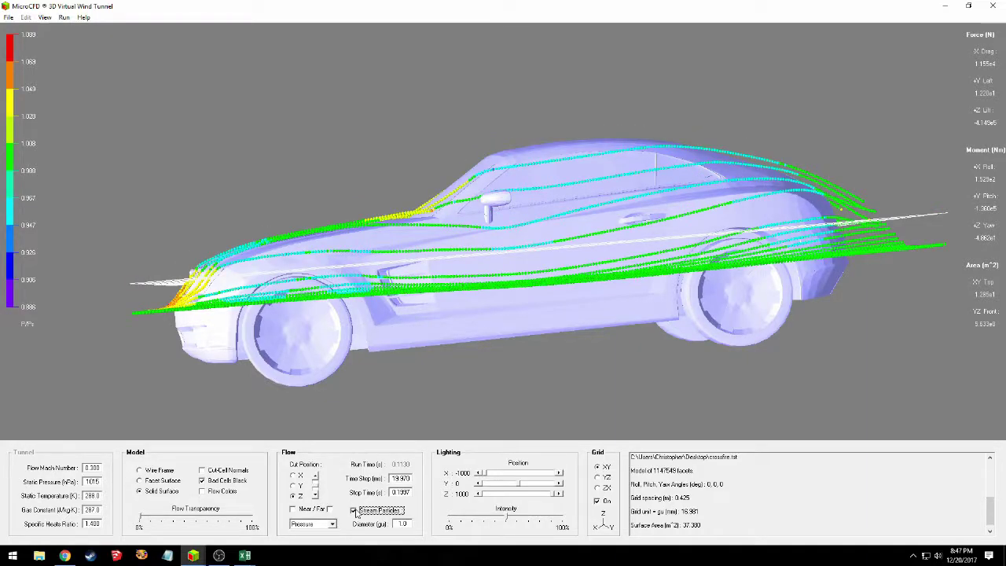
{"action": "left_click_drag", "start_coordinate": [307, 350], "coordinate": [438, 321]}
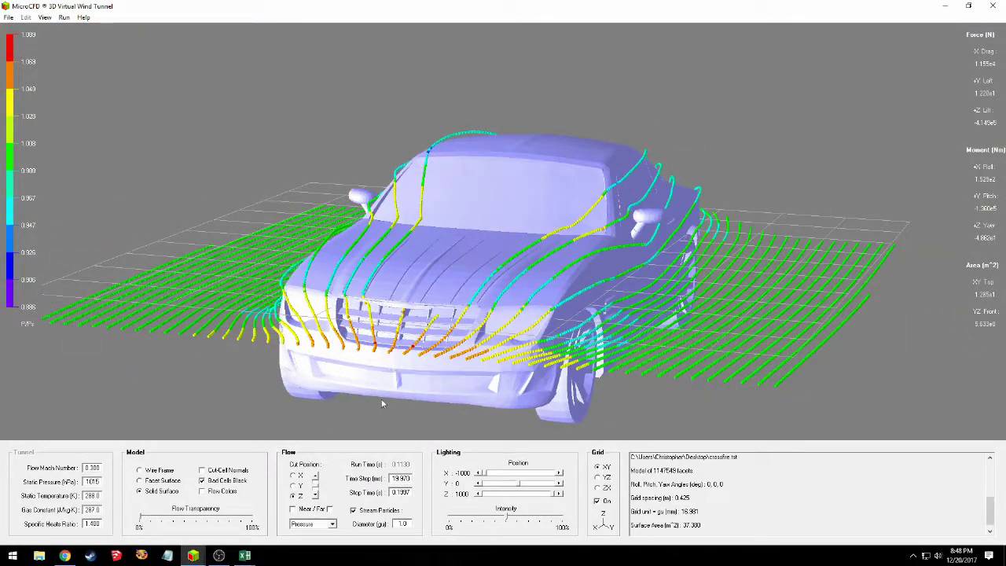
{"action": "left_click_drag", "start_coordinate": [496, 405], "coordinate": [224, 372]}
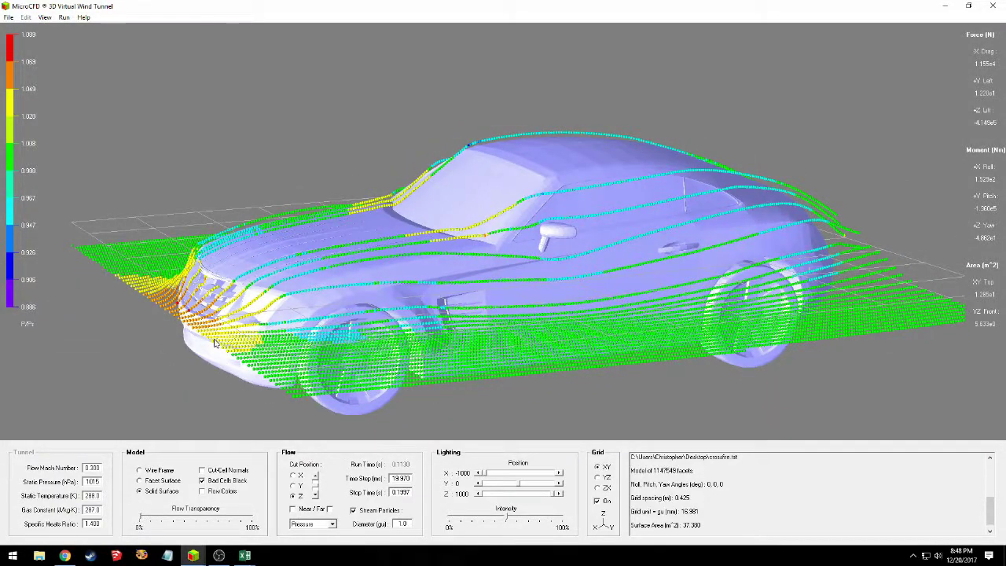
{"action": "left_click_drag", "start_coordinate": [204, 323], "coordinate": [550, 313]}
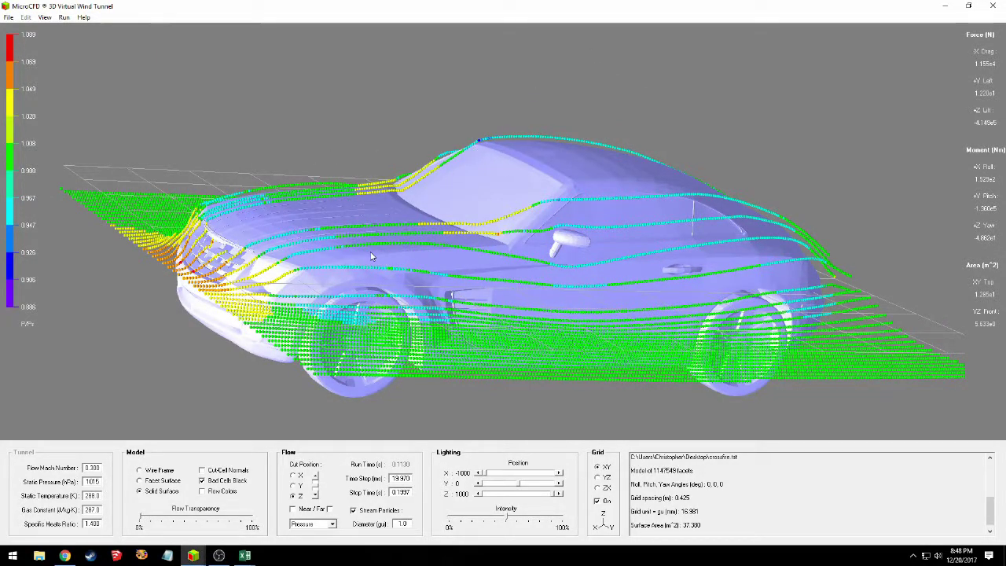
- Switch to the simulation of the modified car and examine its rear wing and front splitter
{"action": "left_click", "coordinate": [137, 503]}
{"action": "left_click_drag", "start_coordinate": [571, 181], "coordinate": [460, 347]}
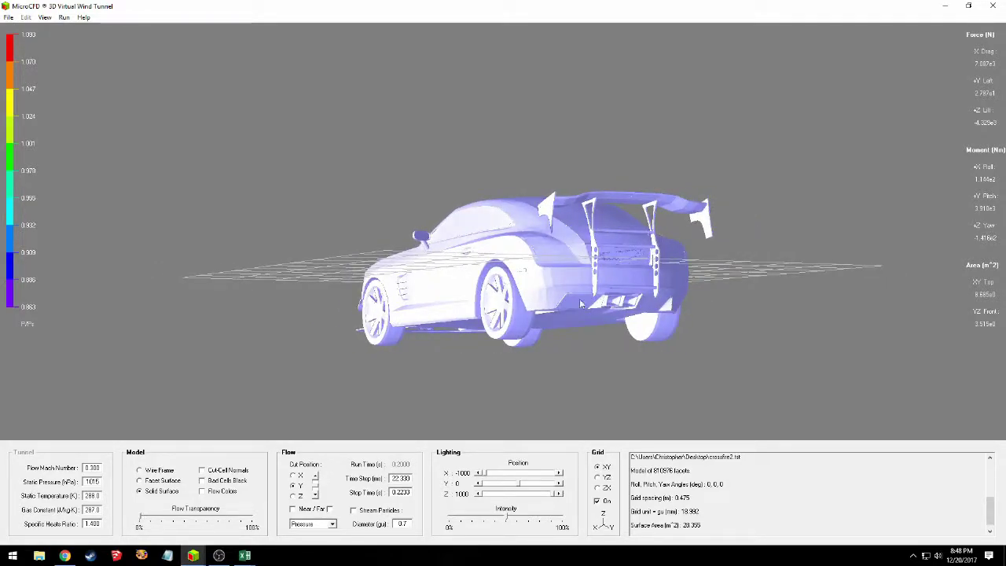
{"action": "left_click_drag", "start_coordinate": [531, 304], "coordinate": [681, 307]}
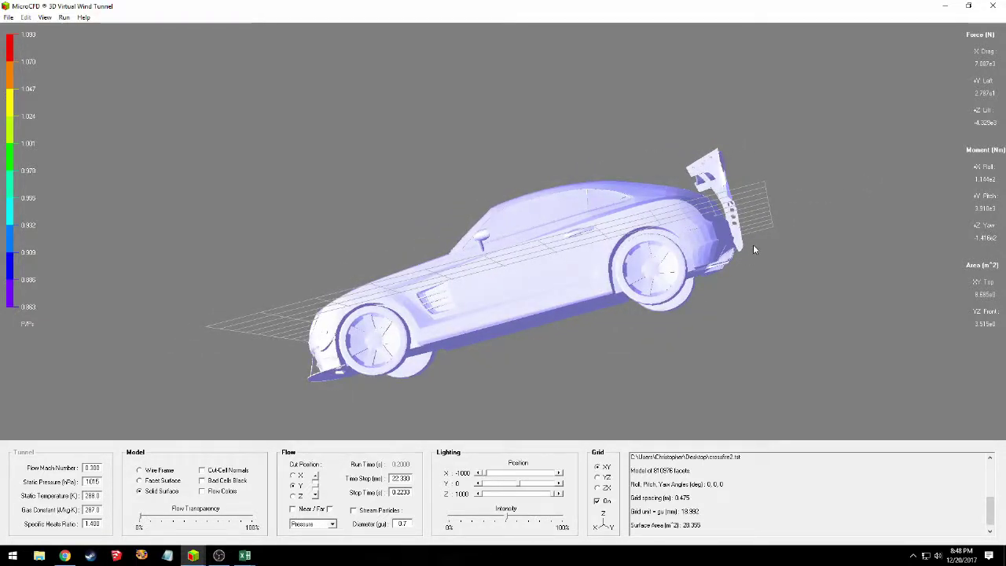
{"action": "left_click_drag", "start_coordinate": [752, 249], "coordinate": [601, 328]}
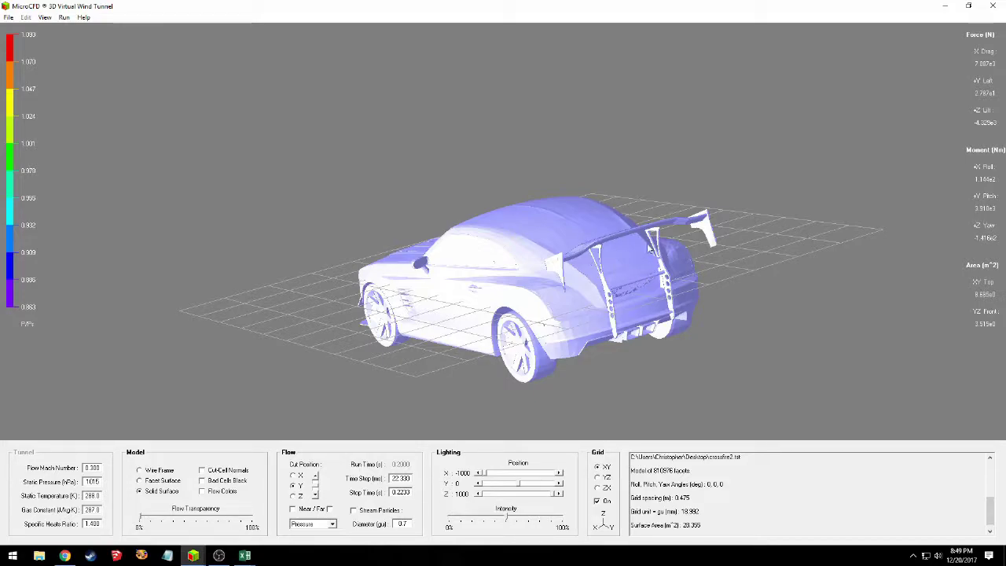
{"action": "left_click_drag", "start_coordinate": [447, 309], "coordinate": [813, 268]}
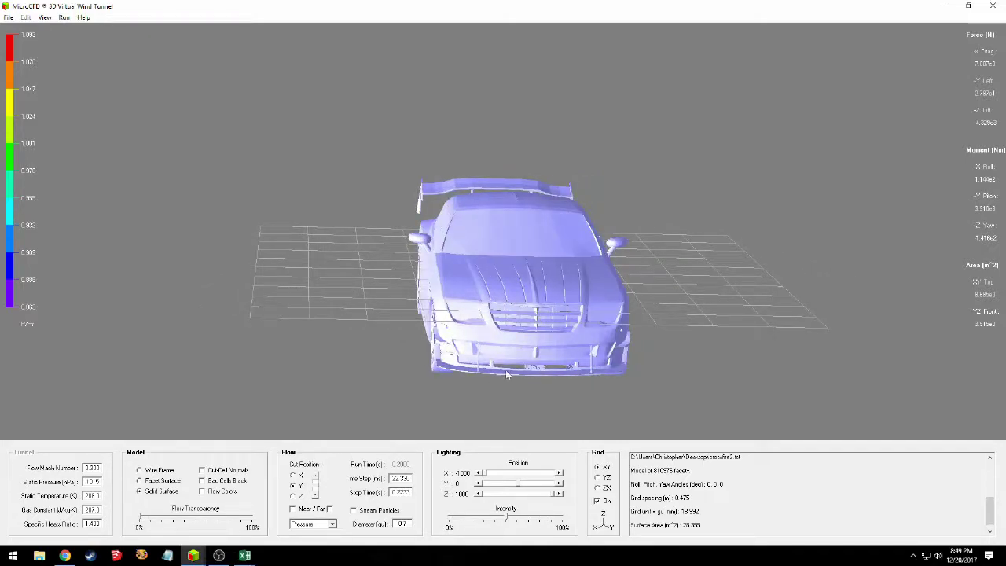
{"action": "left_click_drag", "start_coordinate": [507, 374], "coordinate": [558, 380]}
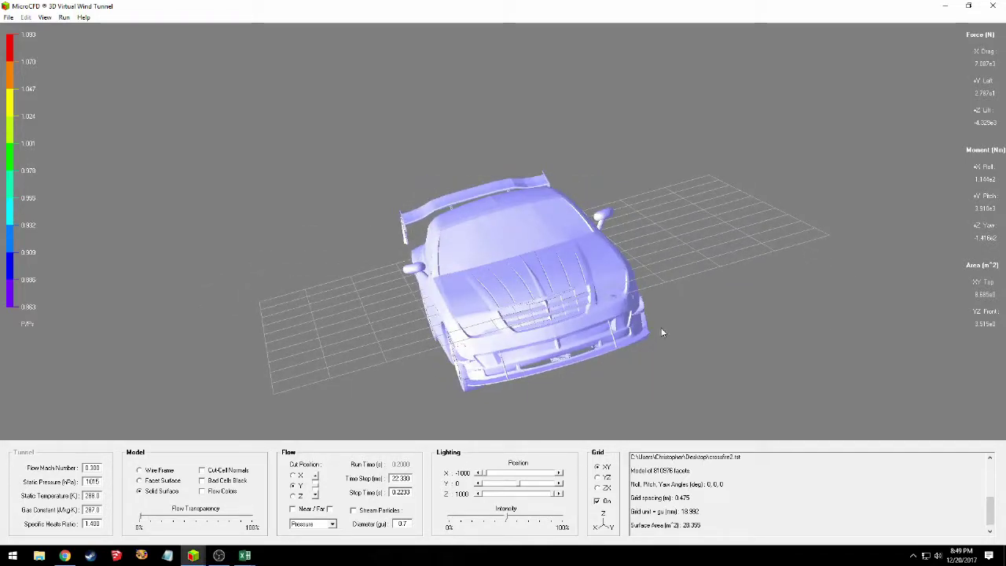
{"action": "left_click_drag", "start_coordinate": [641, 311], "coordinate": [324, 306]}
- Show the modified car's near and far flow fields on the Y cut, coloured by Mach Number
{"action": "left_click", "coordinate": [331, 524]}
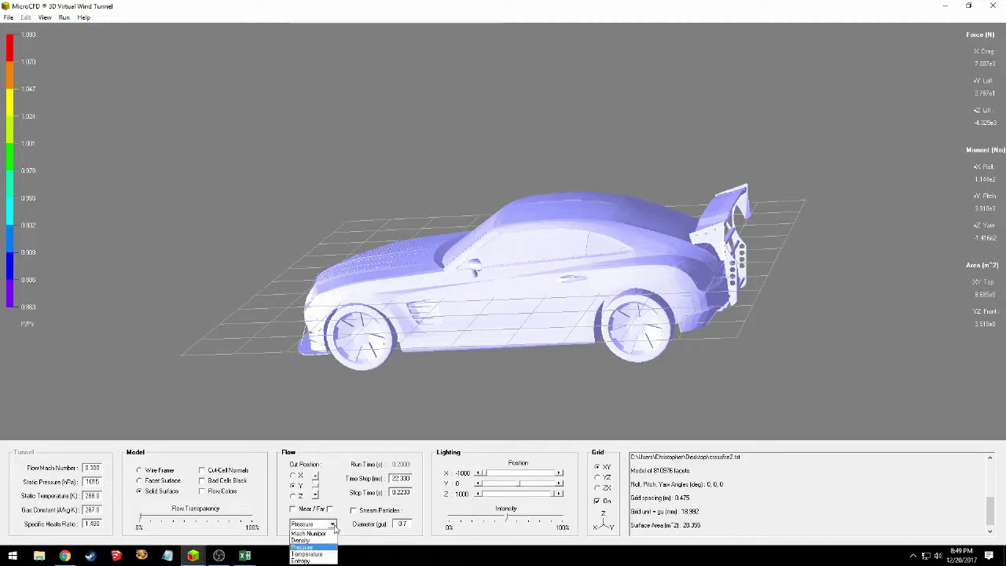
{"action": "left_click", "coordinate": [327, 533]}
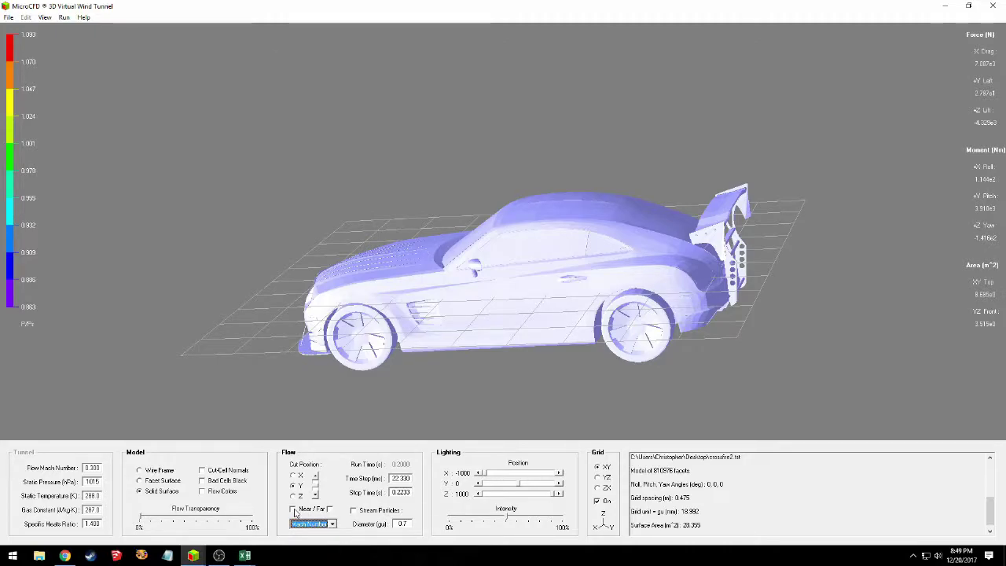
{"action": "left_click", "coordinate": [294, 509]}
{"action": "left_click_drag", "start_coordinate": [561, 316], "coordinate": [567, 379]}
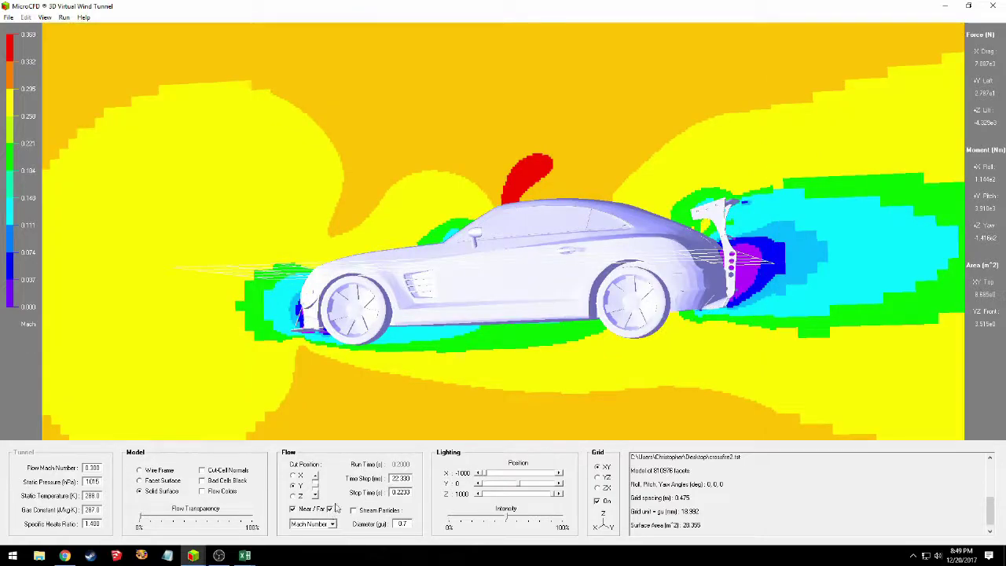
- Examine the Mach Number field around the modified car's nose, roof, underside, rear wing and wake
{"action": "mouse_move", "coordinate": [558, 302]}
{"action": "left_mouse_down"}
{"action": "mouse_move", "coordinate": [576, 300]}
{"action": "mouse_move", "coordinate": [567, 297]}
{"action": "left_mouse_up"}
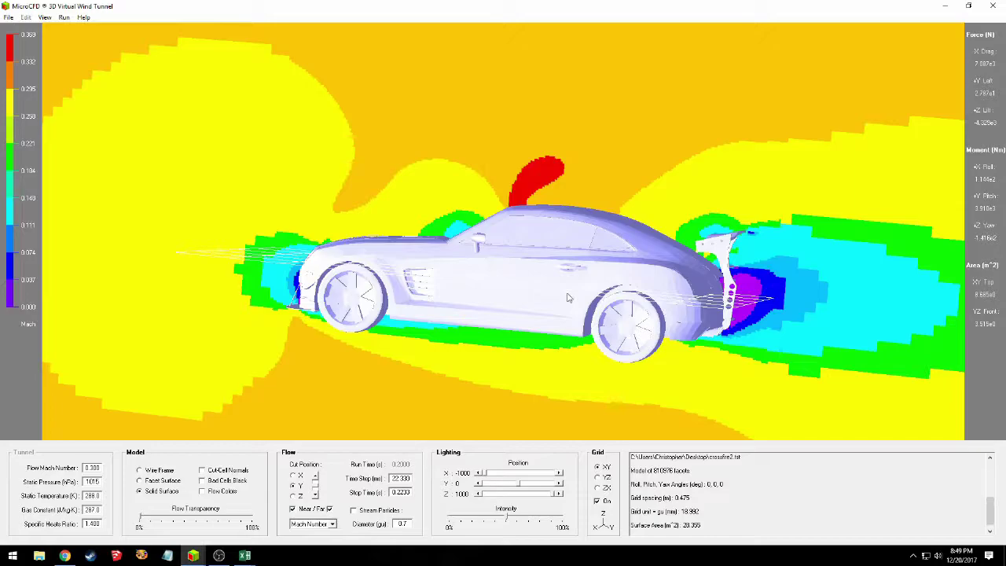
{"action": "left_click_drag", "start_coordinate": [568, 292], "coordinate": [571, 106]}
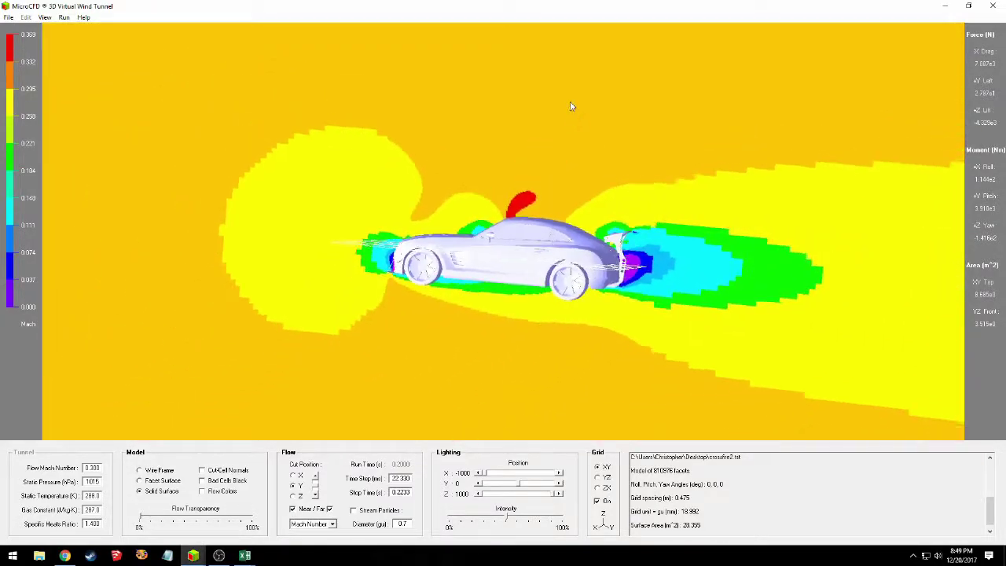
{"action": "scroll", "coordinate": [571, 93], "scroll_direction": "down", "scroll_amount": 1}
{"action": "left_click_drag", "start_coordinate": [578, 206], "coordinate": [579, 113]}
{"action": "scroll", "coordinate": [579, 117], "scroll_direction": "up", "scroll_amount": 1}
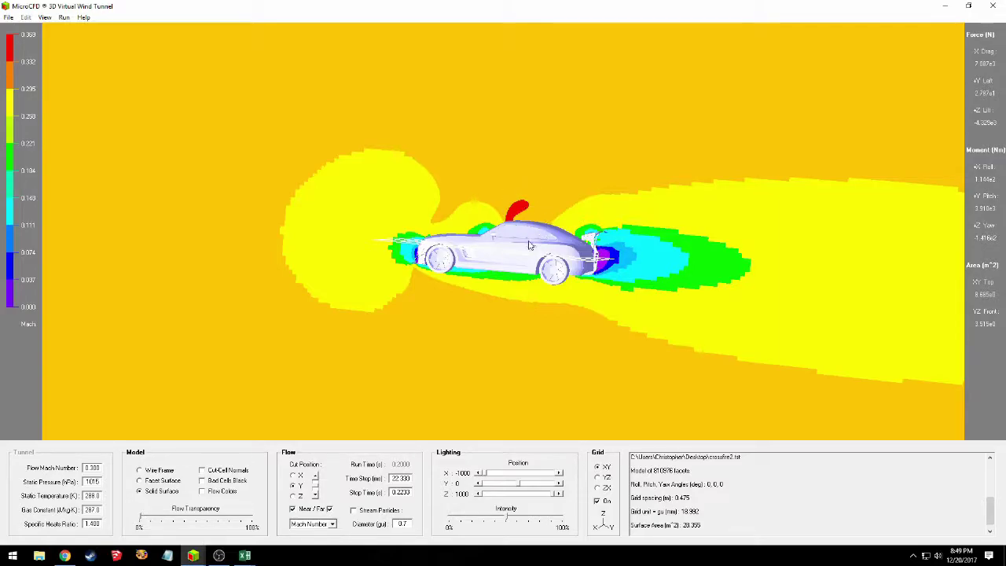
{"action": "scroll", "coordinate": [410, 264], "scroll_direction": "up", "scroll_amount": 5}
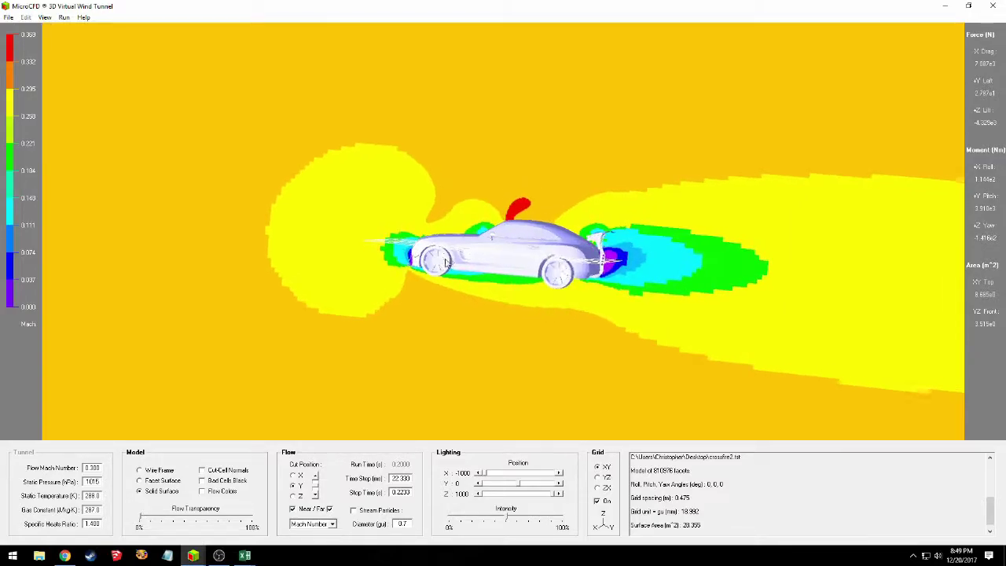
{"action": "left_click_drag", "start_coordinate": [384, 237], "coordinate": [402, 306]}
{"action": "scroll", "coordinate": [402, 306], "scroll_direction": "up", "scroll_amount": 5}
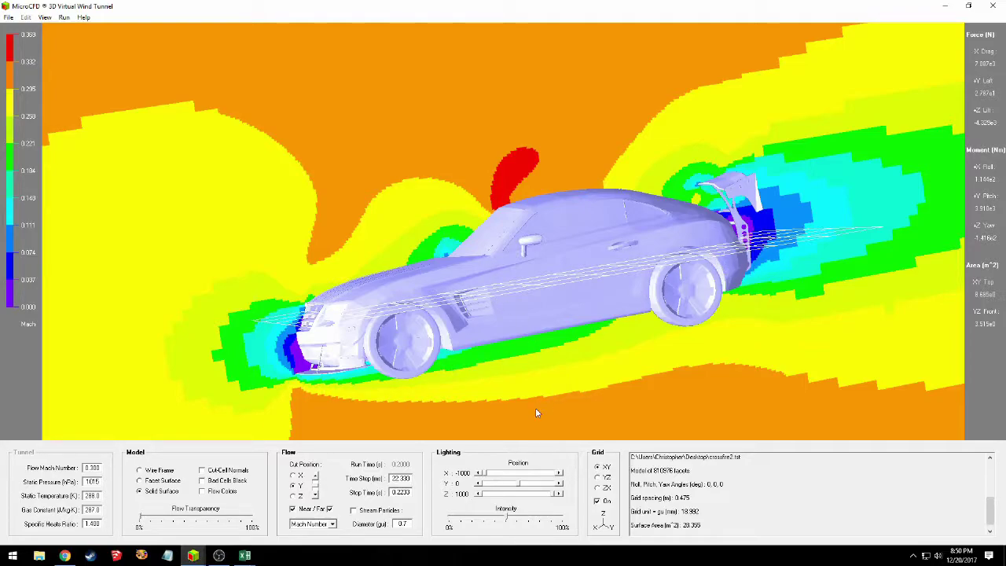
- Colour the modified car's flow field by Pressure and examine the zones at the nose, windshield, roof and rear wing
{"action": "left_click", "coordinate": [331, 528]}
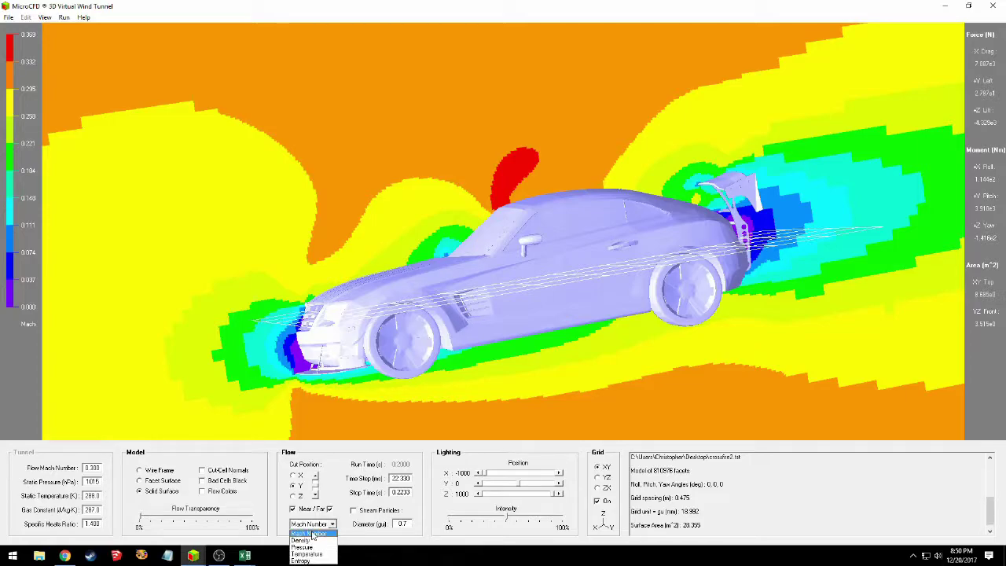
{"action": "left_click", "coordinate": [309, 548]}
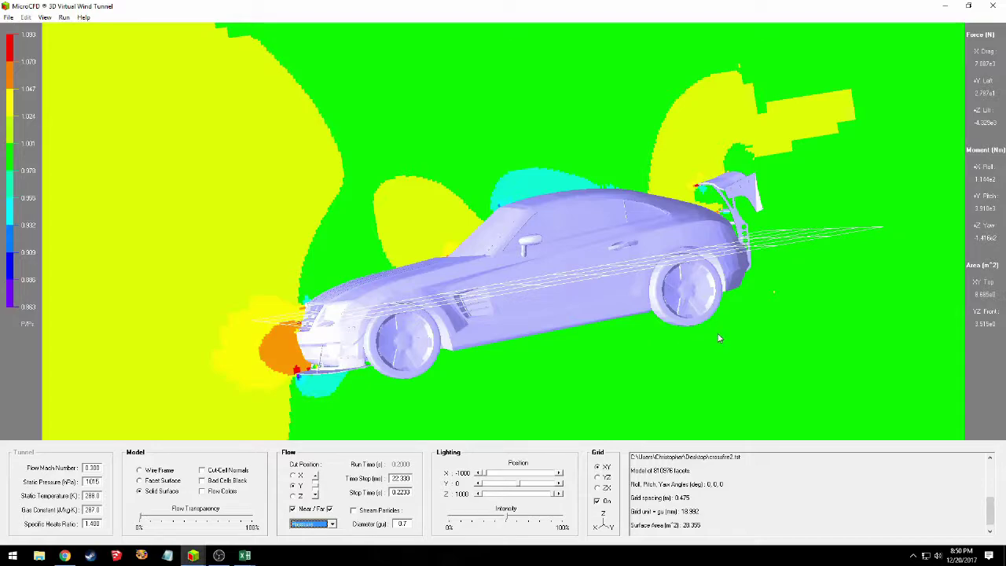
{"action": "left_click_drag", "start_coordinate": [717, 333], "coordinate": [701, 359]}
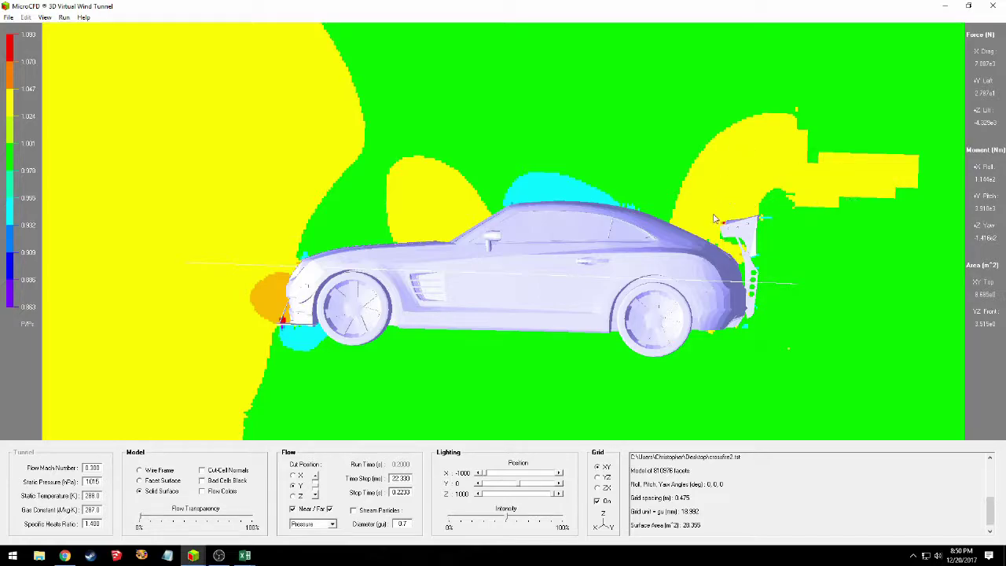
{"action": "left_click_drag", "start_coordinate": [586, 305], "coordinate": [585, 68]}
{"action": "left_click_drag", "start_coordinate": [633, 250], "coordinate": [638, 274]}
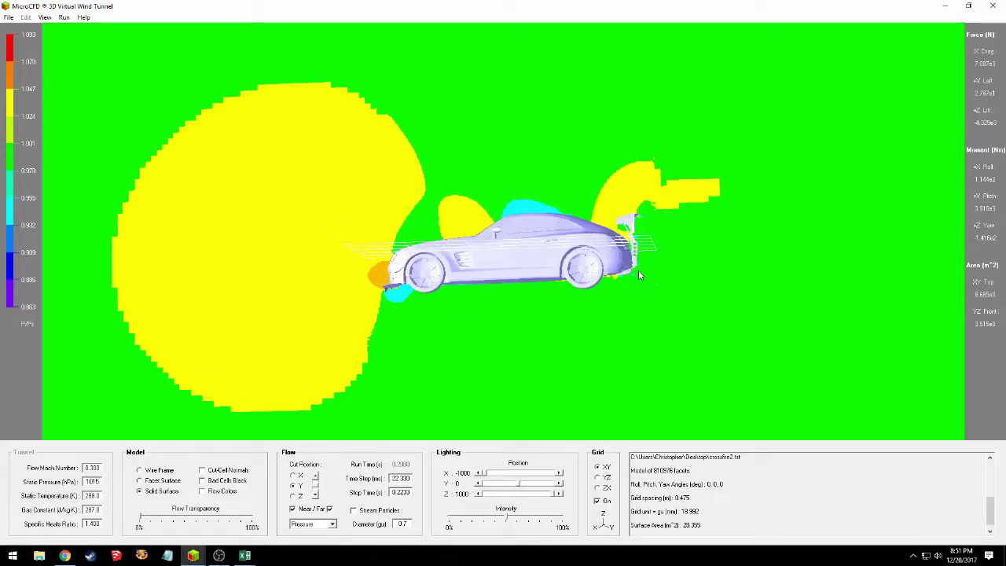
- Colour the modified car's flow field by Entropy and examine the full wake behind it
{"action": "left_click", "coordinate": [332, 524]}
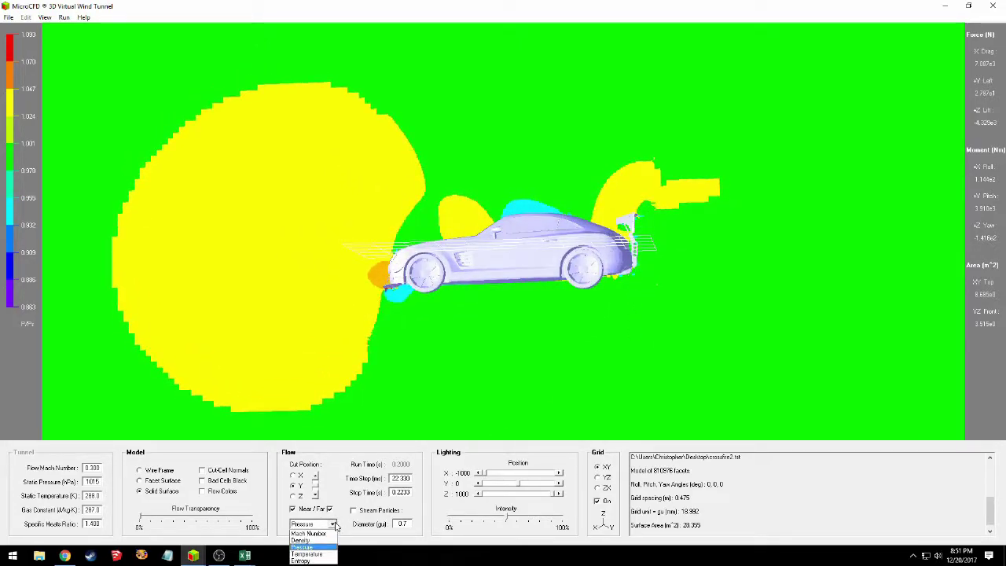
{"action": "left_click", "coordinate": [307, 561]}
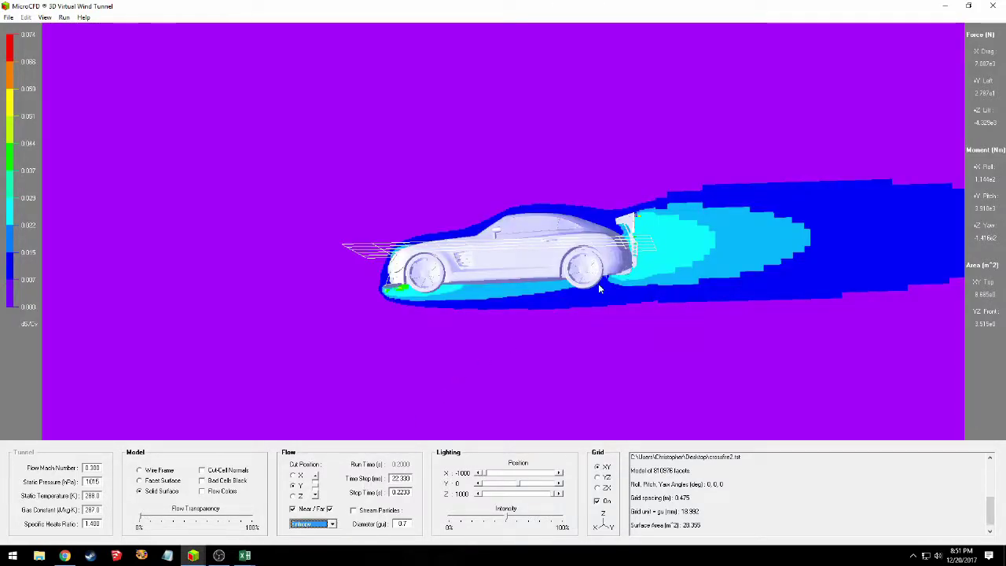
{"action": "left_click_drag", "start_coordinate": [603, 312], "coordinate": [590, 133]}
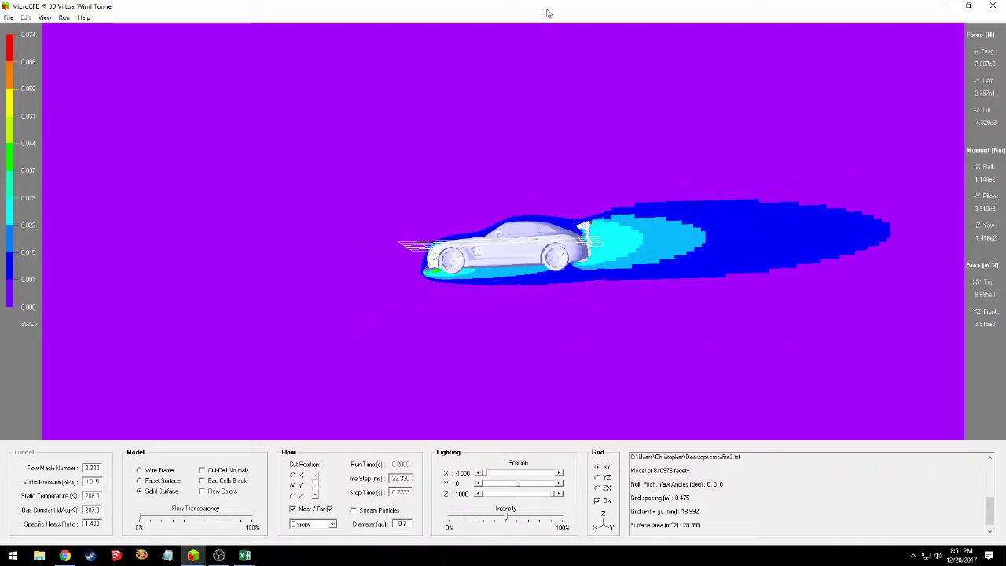
- Switch to the original car's simulation and show its near and far flow fields on the Y cut, coloured by Entropy, without stream particles
{"action": "left_click", "coordinate": [967, 5]}
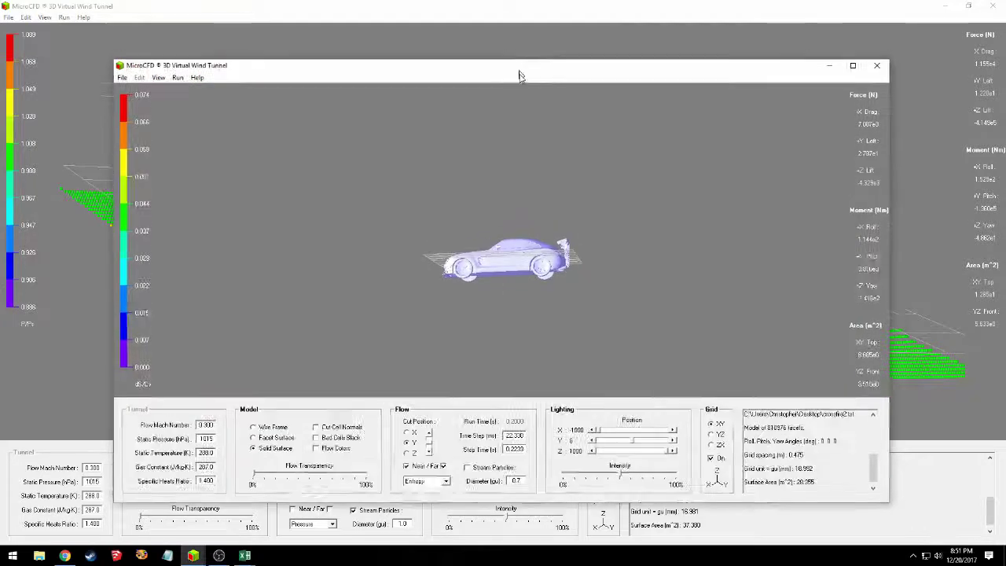
{"action": "double_click", "coordinate": [519, 76]}
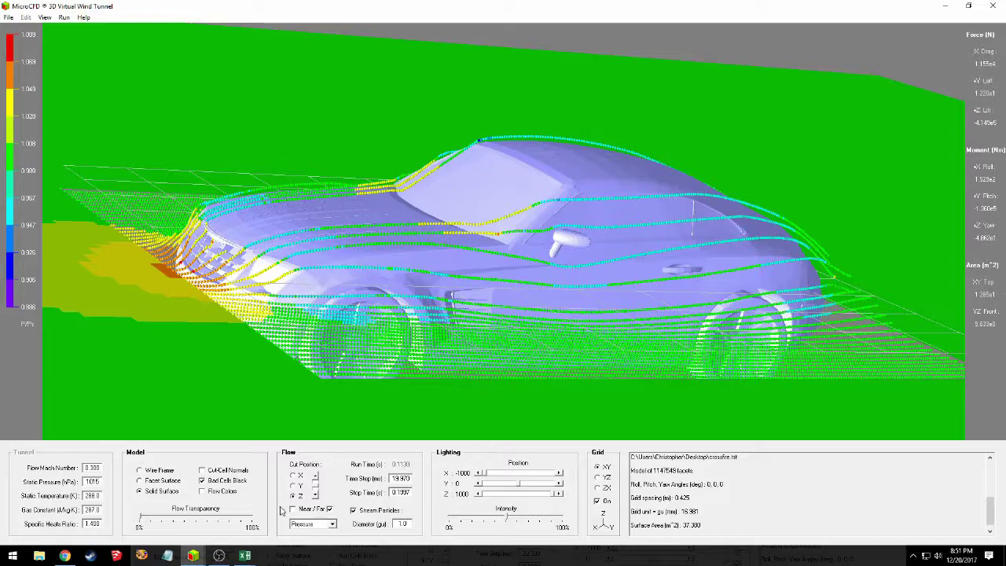
{"action": "left_click", "coordinate": [292, 510]}
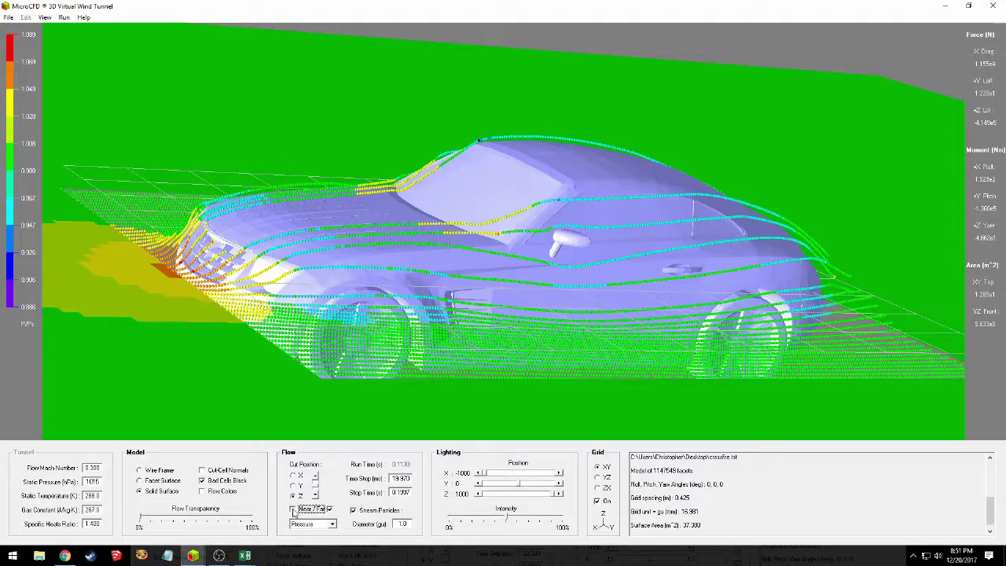
{"action": "left_click", "coordinate": [331, 531]}
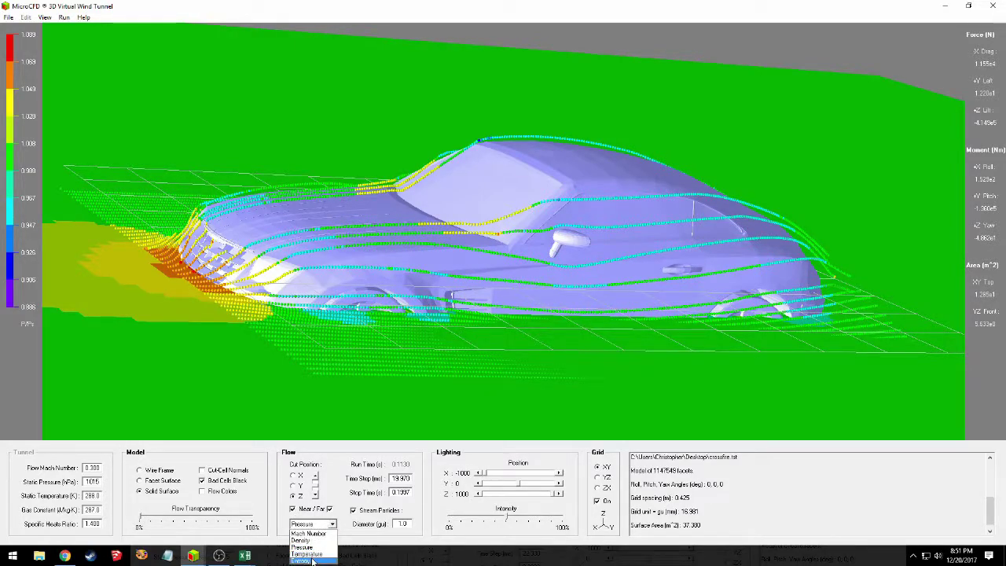
{"action": "left_click", "coordinate": [308, 553]}
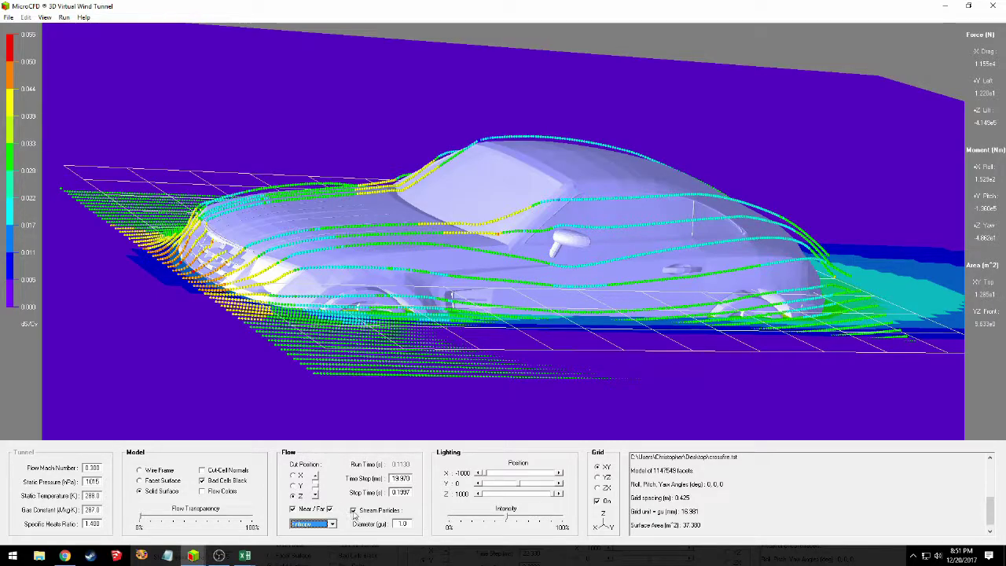
{"action": "left_click", "coordinate": [293, 486]}
{"action": "left_click", "coordinate": [353, 511]}
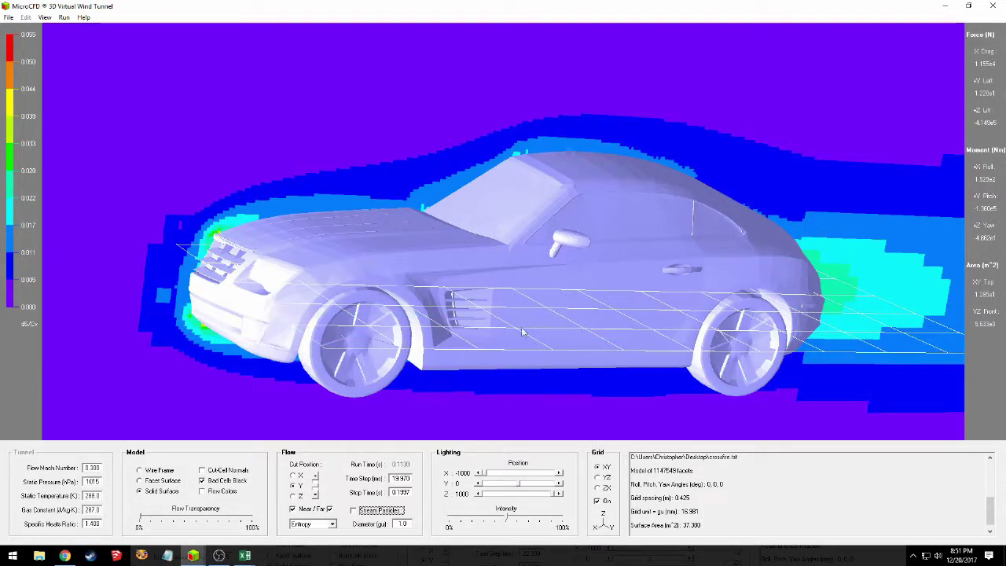
- Examine the full Entropy wake behind the original car from the side
{"action": "left_click_drag", "start_coordinate": [522, 331], "coordinate": [554, 191]}
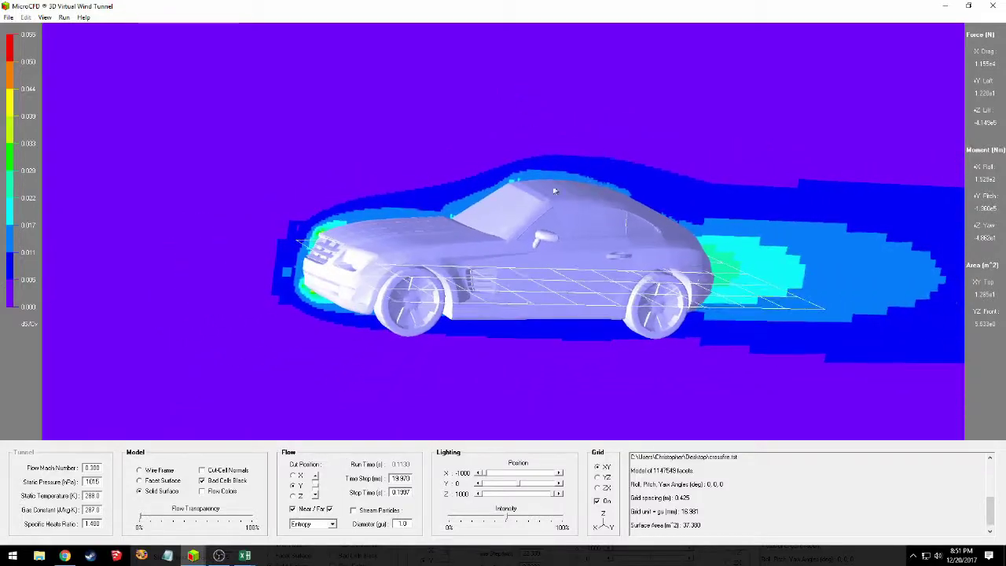
{"action": "left_click_drag", "start_coordinate": [593, 304], "coordinate": [565, 51]}
{"action": "left_click_drag", "start_coordinate": [636, 197], "coordinate": [629, 106]}
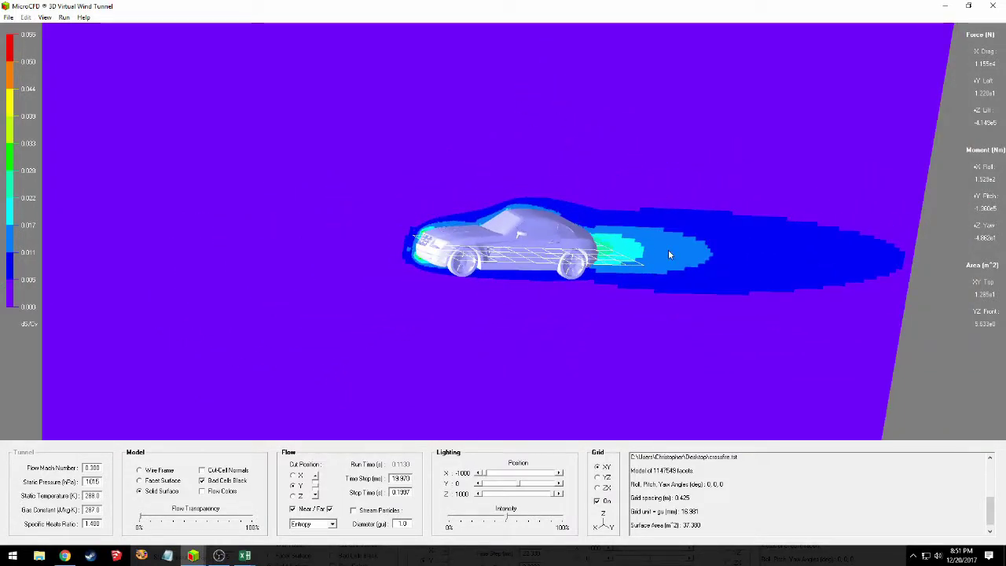
{"action": "left_click_drag", "start_coordinate": [668, 249], "coordinate": [575, 124]}
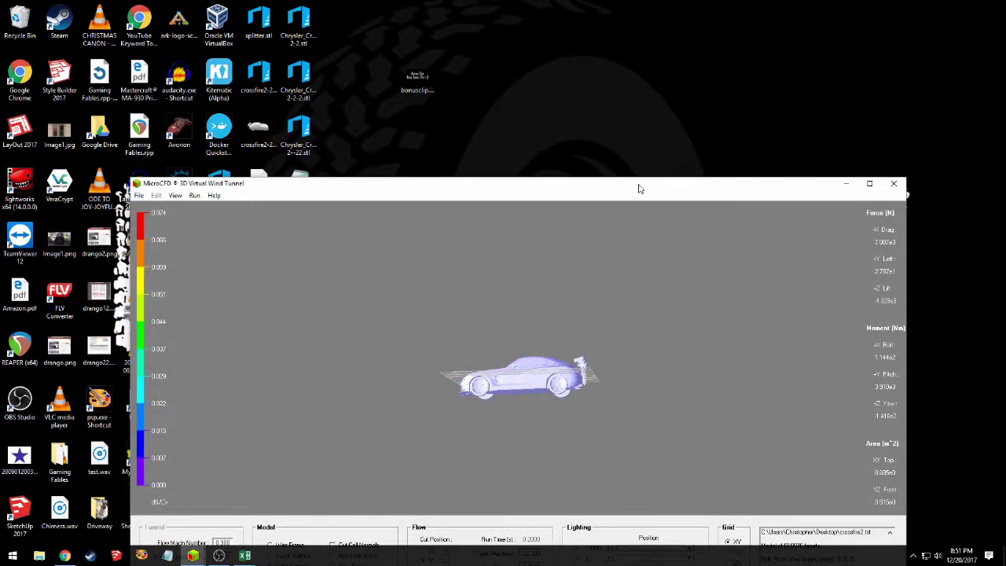
- Return to the modified car's simulation and examine its full Entropy wake for comparison with the original car
{"action": "left_click_drag", "start_coordinate": [640, 188], "coordinate": [625, 5]}
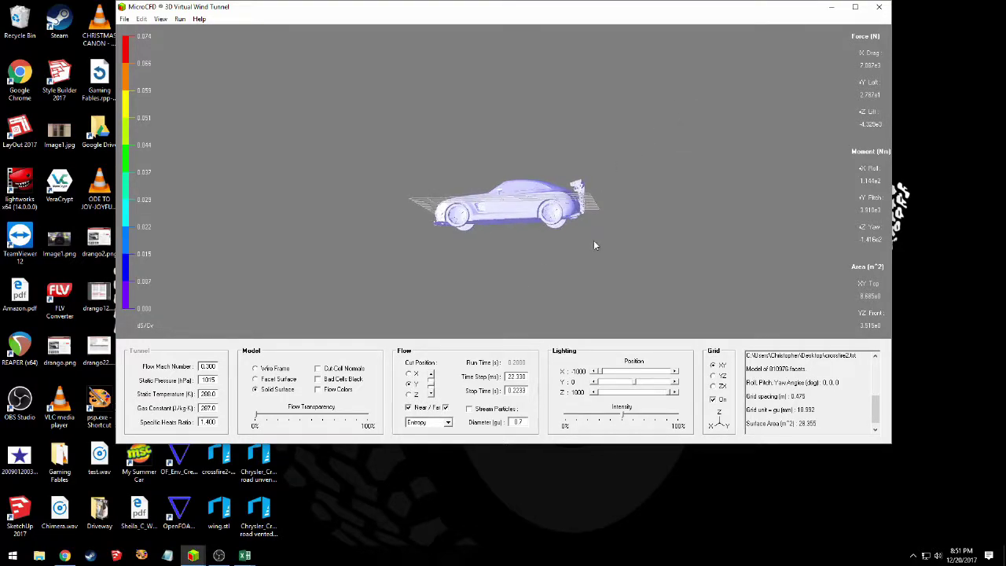
{"action": "left_click", "coordinate": [855, 7]}
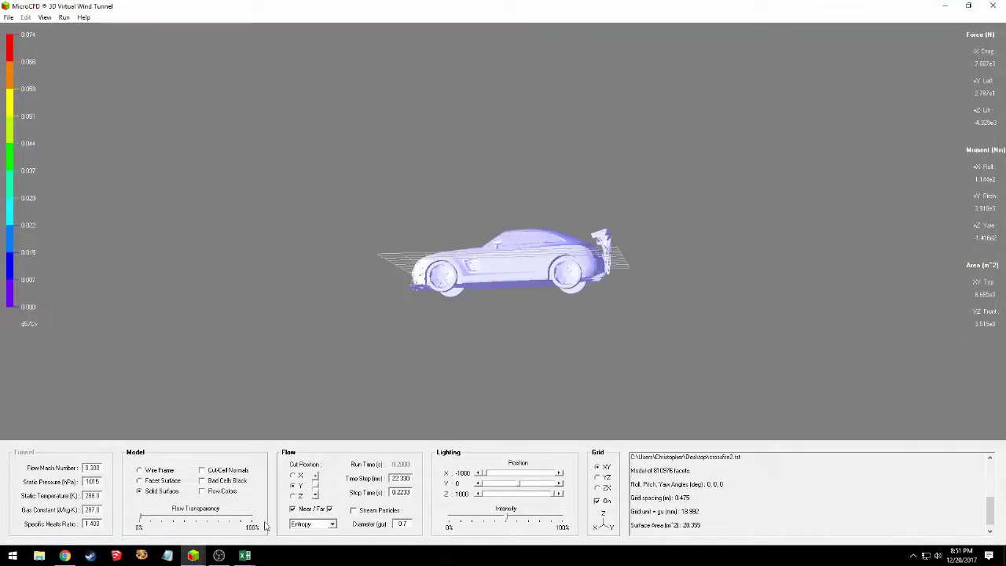
{"action": "left_click", "coordinate": [292, 509]}
{"action": "left_click", "coordinate": [293, 509]}
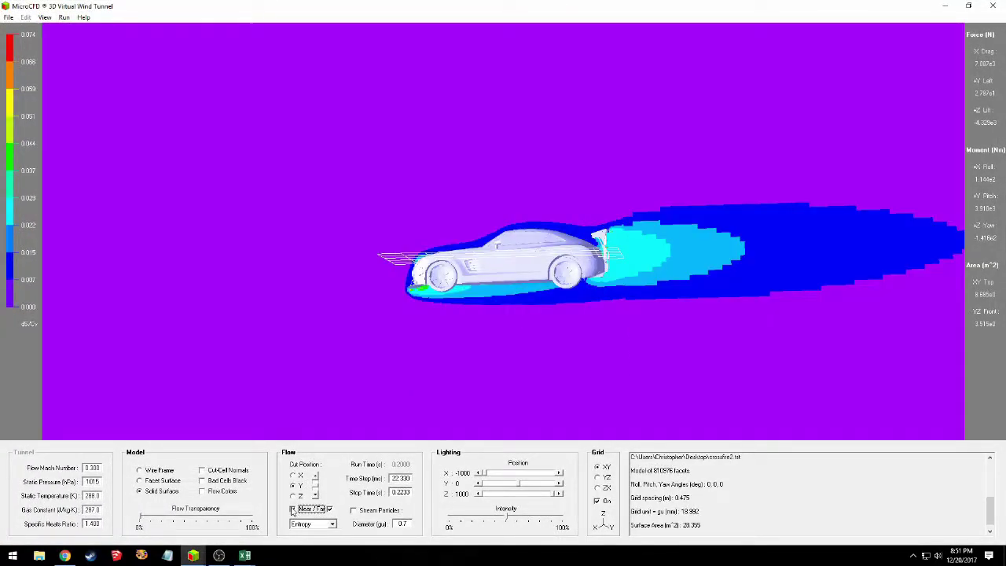
{"action": "left_click_drag", "start_coordinate": [561, 314], "coordinate": [597, 273]}
{"action": "left_click_drag", "start_coordinate": [506, 267], "coordinate": [501, 358]}
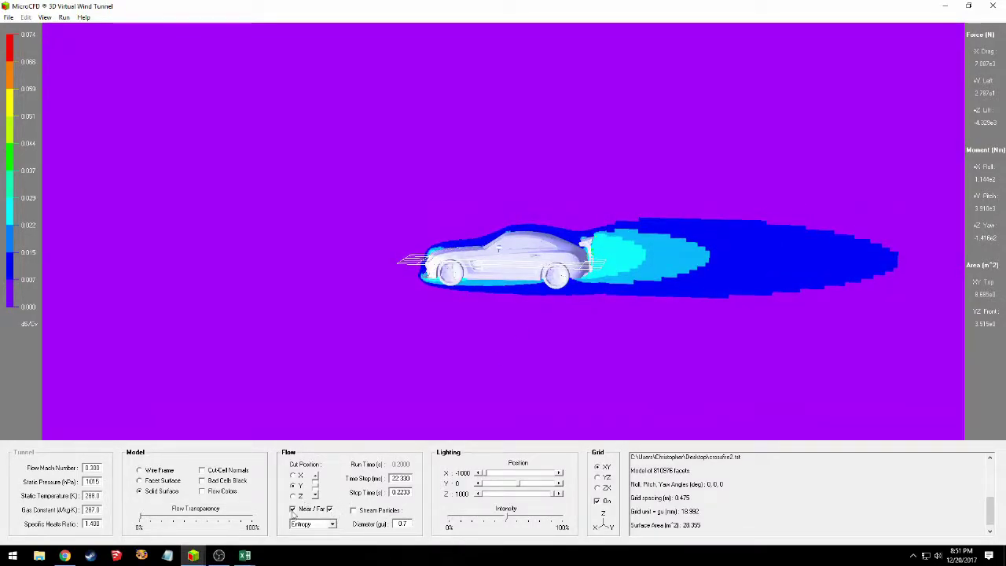
- Replace the modified car's flow fields with stream particles coloured by Pressure and view them closely from the side
{"action": "left_click", "coordinate": [327, 510]}
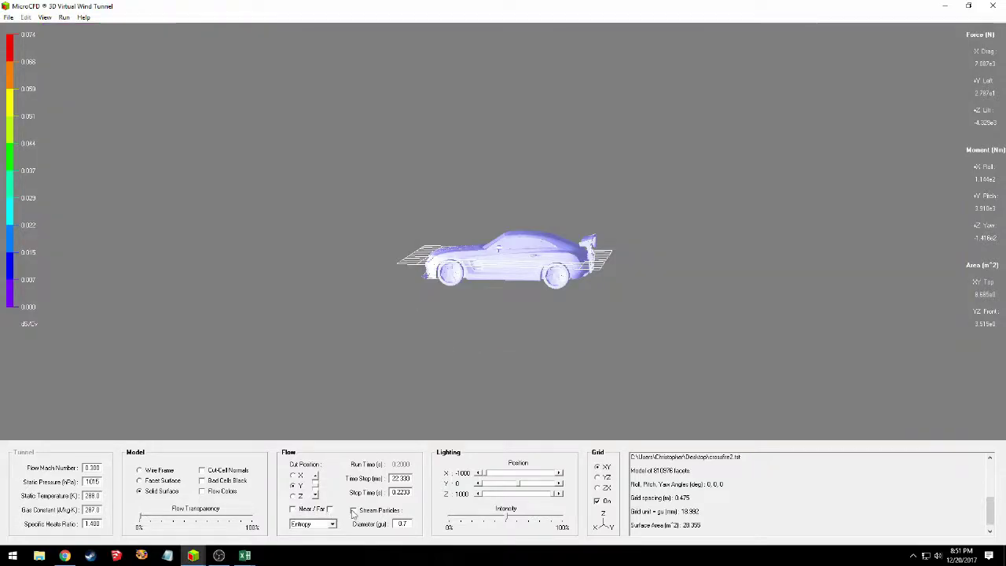
{"action": "left_click", "coordinate": [354, 511]}
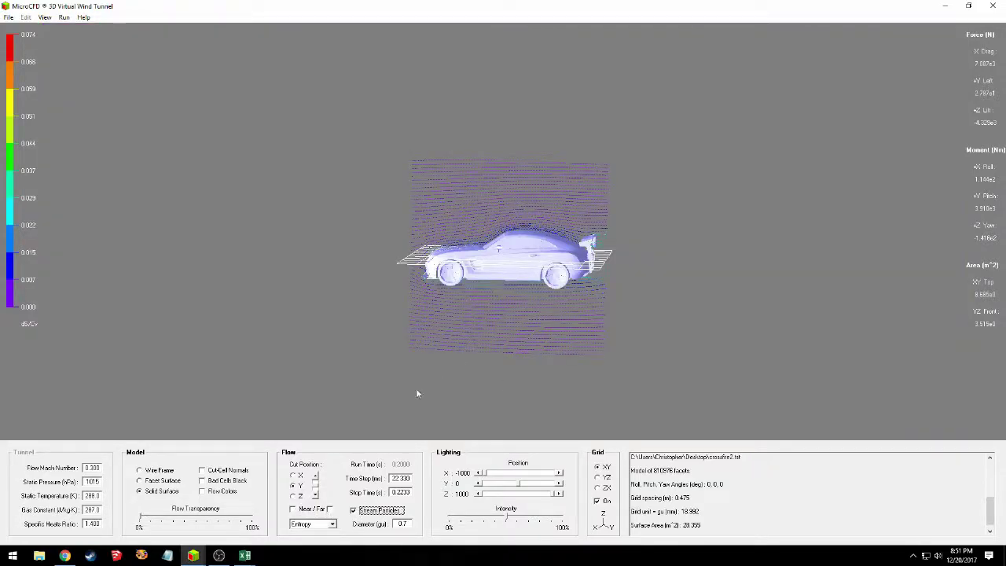
{"action": "left_click", "coordinate": [330, 524]}
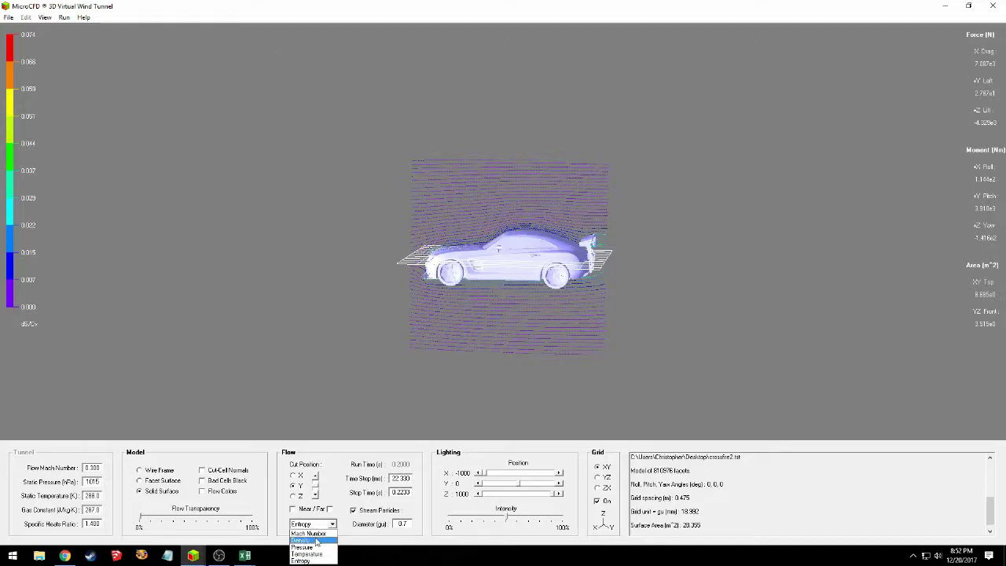
{"action": "left_click", "coordinate": [306, 547]}
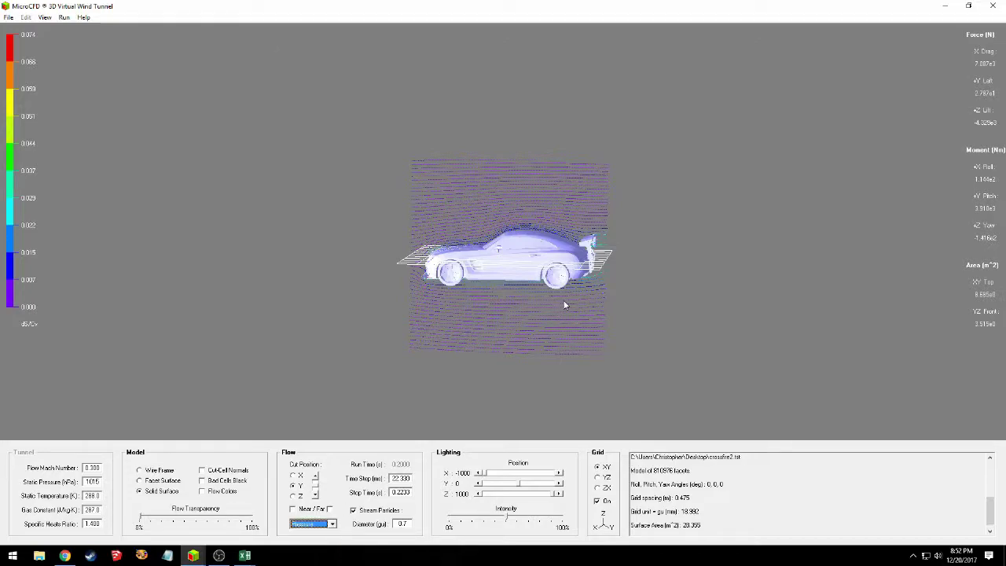
{"action": "left_click_drag", "start_coordinate": [594, 279], "coordinate": [658, 510]}
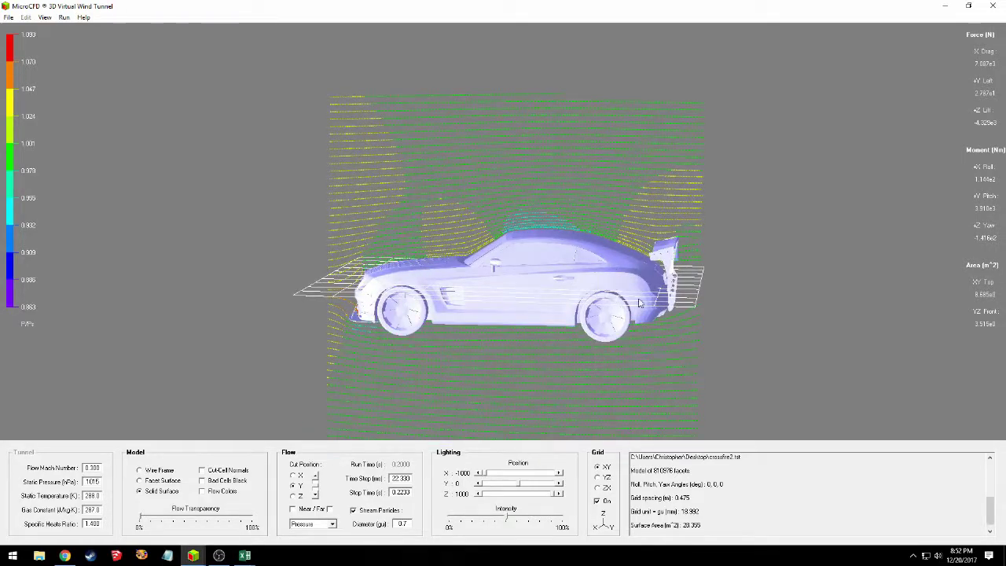
{"action": "left_click_drag", "start_coordinate": [639, 303], "coordinate": [656, 377]}
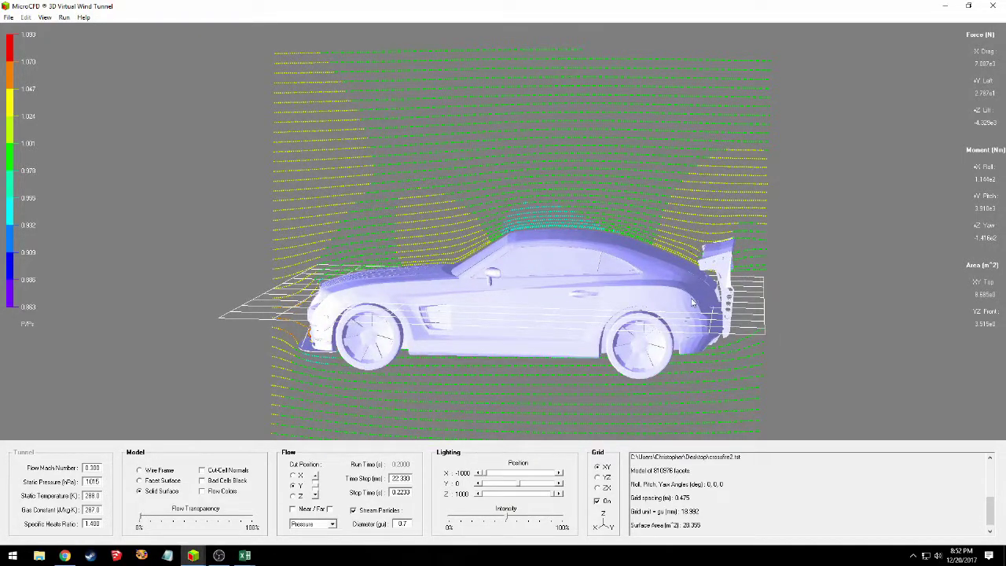
{"action": "left_click_drag", "start_coordinate": [666, 331], "coordinate": [711, 259]}
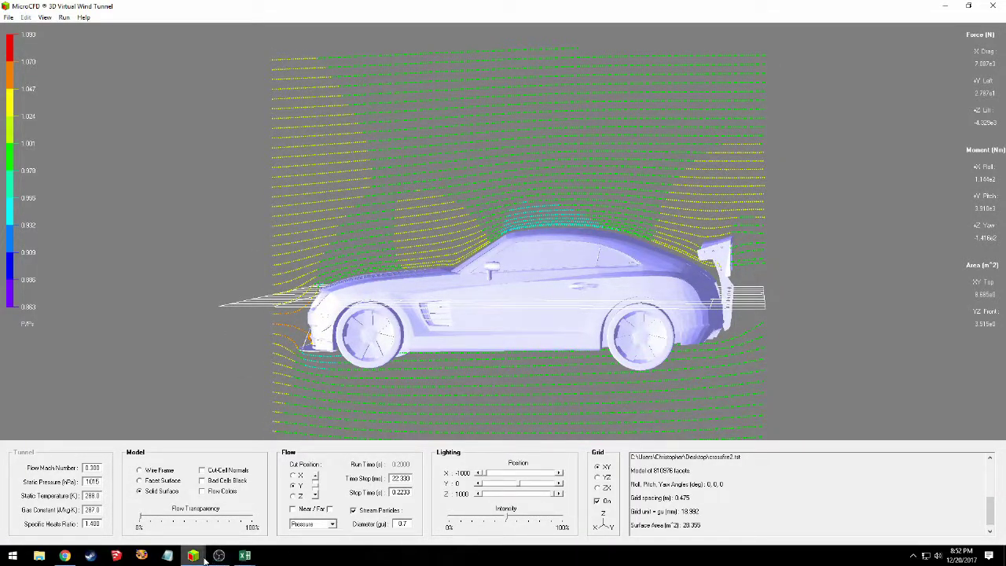
- Switch to the original car's simulation and replace its near and far flow fields with stream particles on the Y cut
{"action": "left_click", "coordinate": [242, 514]}
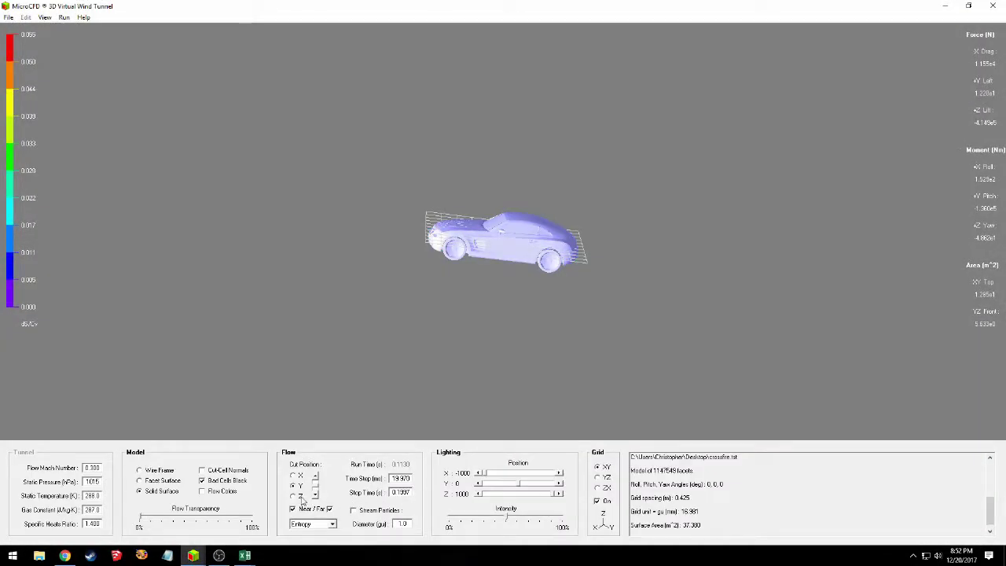
{"action": "left_click", "coordinate": [353, 510]}
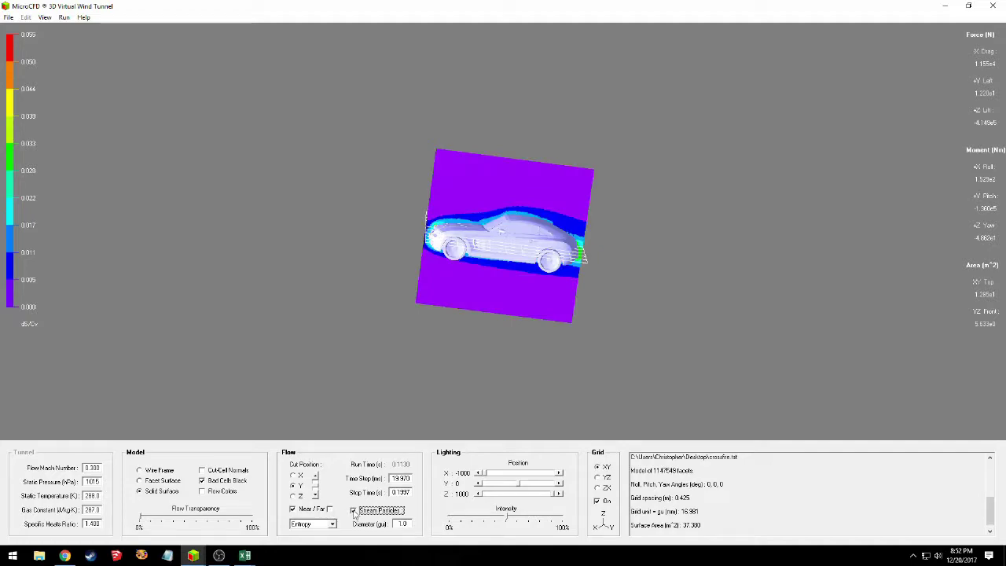
{"action": "left_click", "coordinate": [295, 510]}
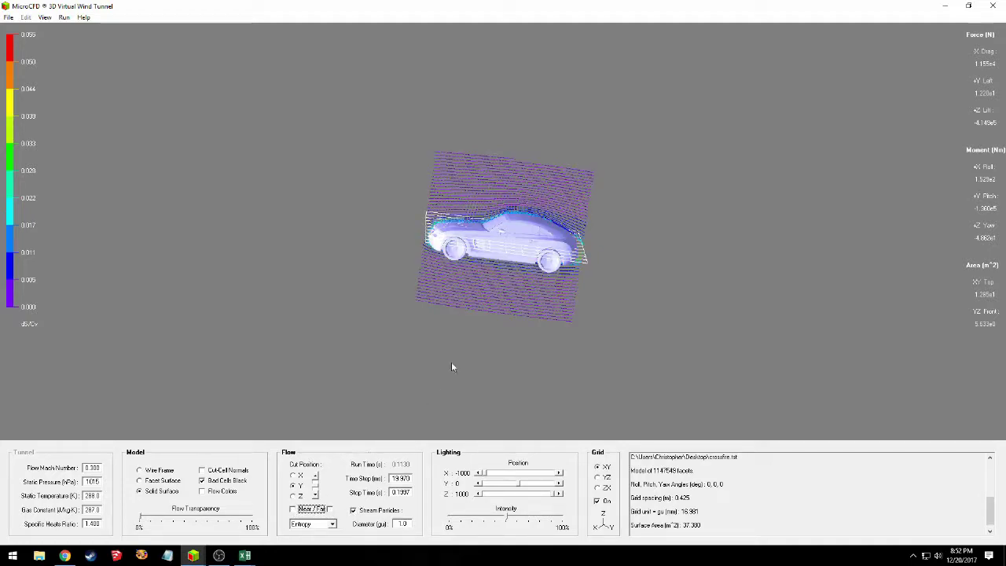
{"action": "left_click_drag", "start_coordinate": [605, 284], "coordinate": [626, 184]}
{"action": "left_click_drag", "start_coordinate": [721, 498], "coordinate": [605, 304]}
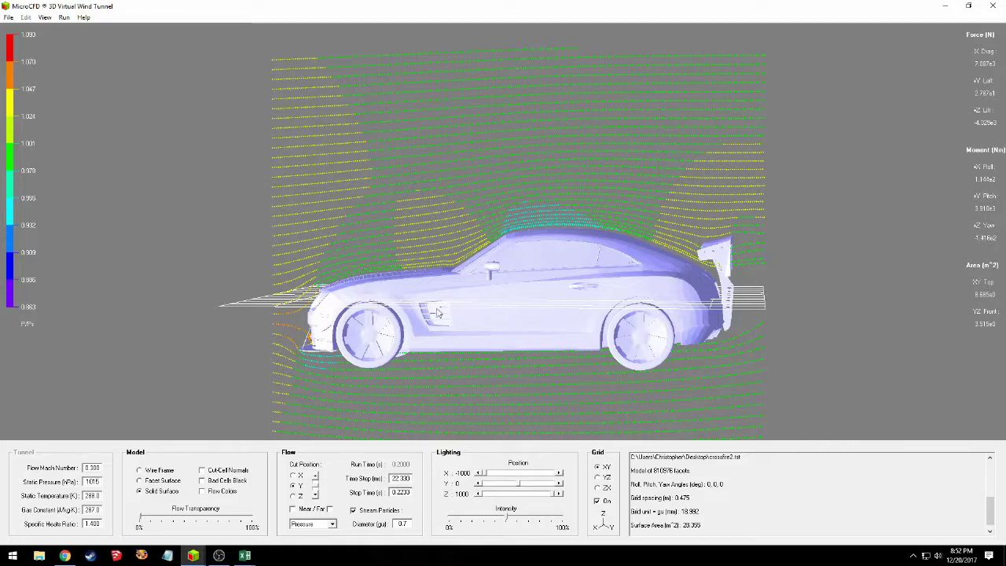
- Add the near Pressure field to the modified car's stream particles and examine the nose, hood, windshield, roof and rear wing zones
{"action": "left_click_drag", "start_coordinate": [431, 314], "coordinate": [621, 302]}
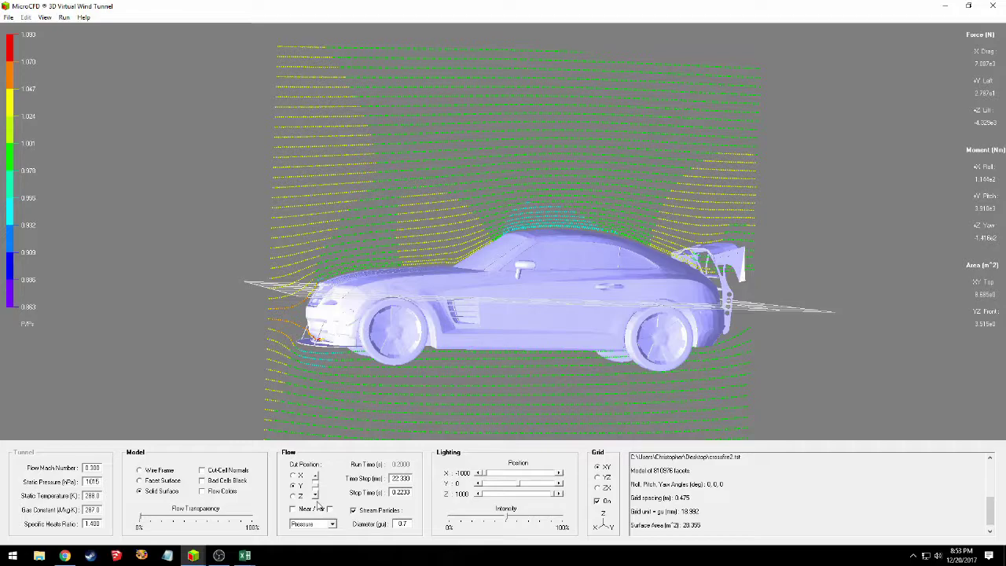
{"action": "left_click", "coordinate": [294, 509]}
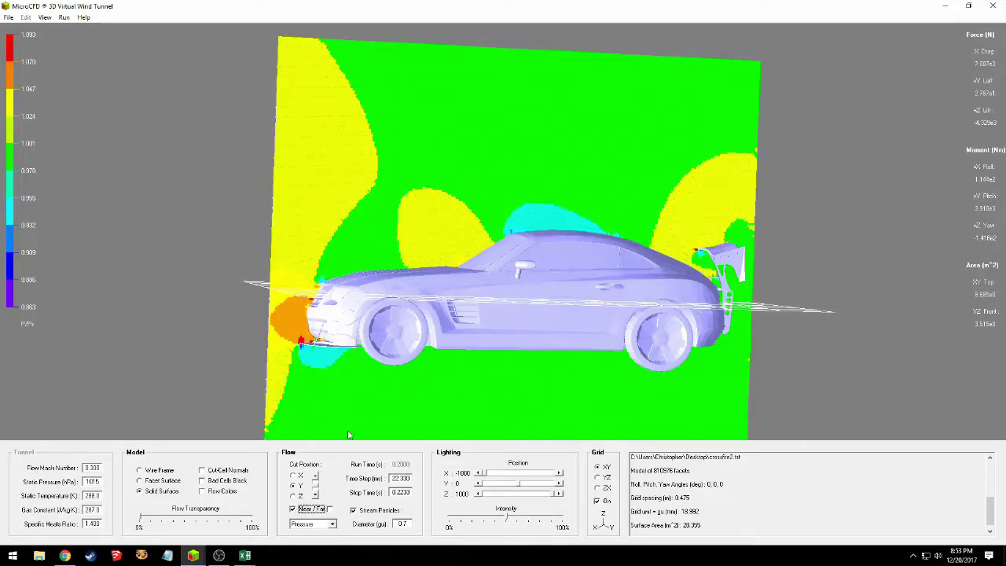
{"action": "left_click_drag", "start_coordinate": [548, 339], "coordinate": [471, 336]}
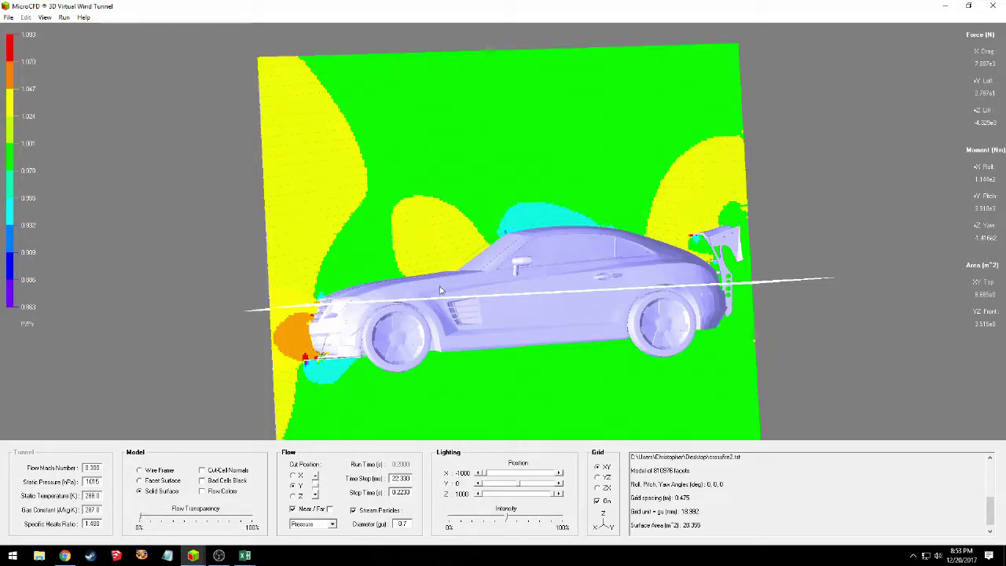
{"action": "left_click_drag", "start_coordinate": [440, 285], "coordinate": [475, 440]}
{"action": "left_click_drag", "start_coordinate": [516, 360], "coordinate": [343, 354]}
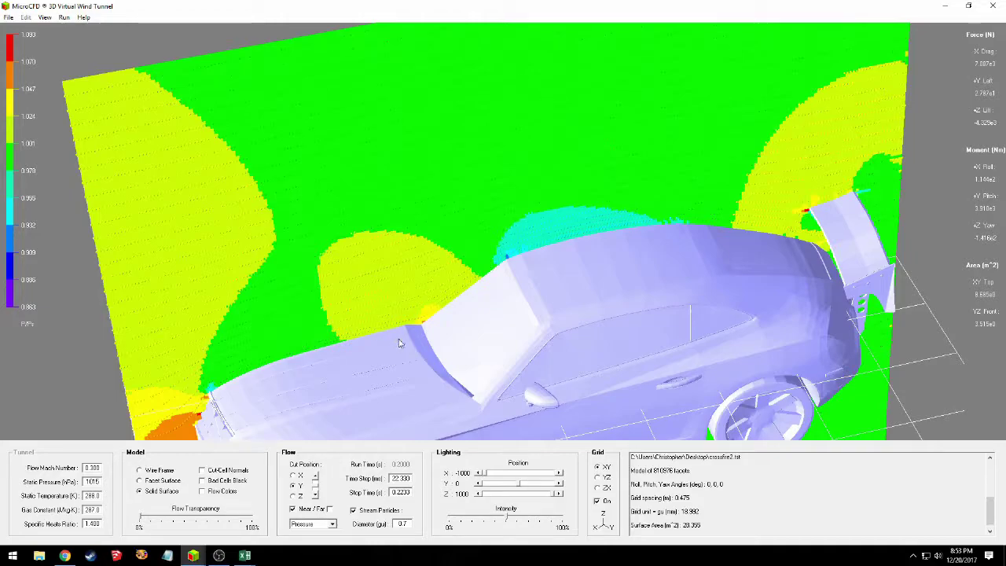
{"action": "mouse_move", "coordinate": [427, 326]}
{"action": "left_mouse_down"}
{"action": "mouse_move", "coordinate": [382, 301]}
{"action": "mouse_move", "coordinate": [426, 336]}
{"action": "left_mouse_up"}
{"action": "left_click_drag", "start_coordinate": [416, 317], "coordinate": [505, 380]}
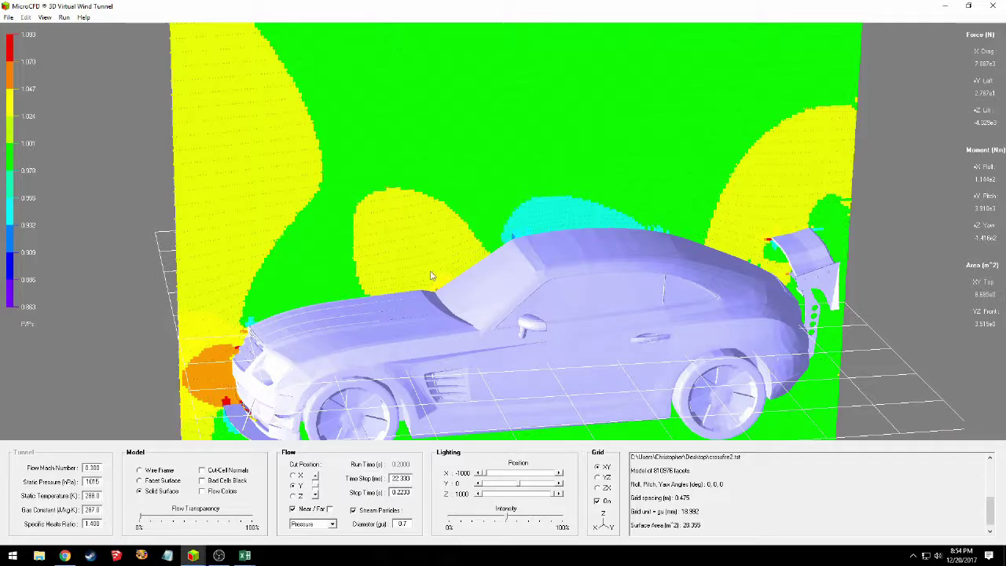
{"action": "left_click_drag", "start_coordinate": [447, 362], "coordinate": [546, 445]}
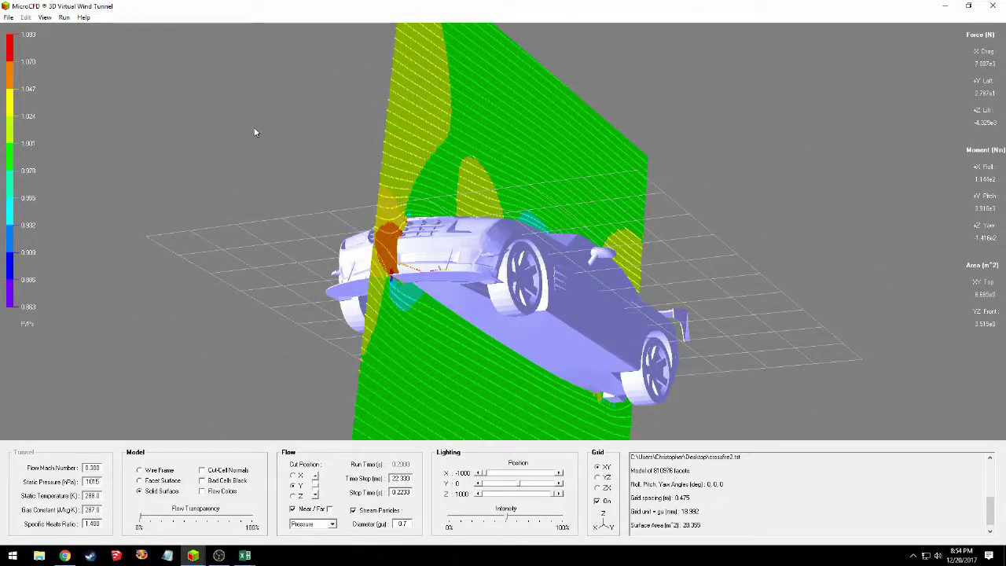
- Examine the modified car's stream particles around the splitter, underside and nose without the near Pressure field, and redisplay that field
{"action": "left_click", "coordinate": [294, 509]}
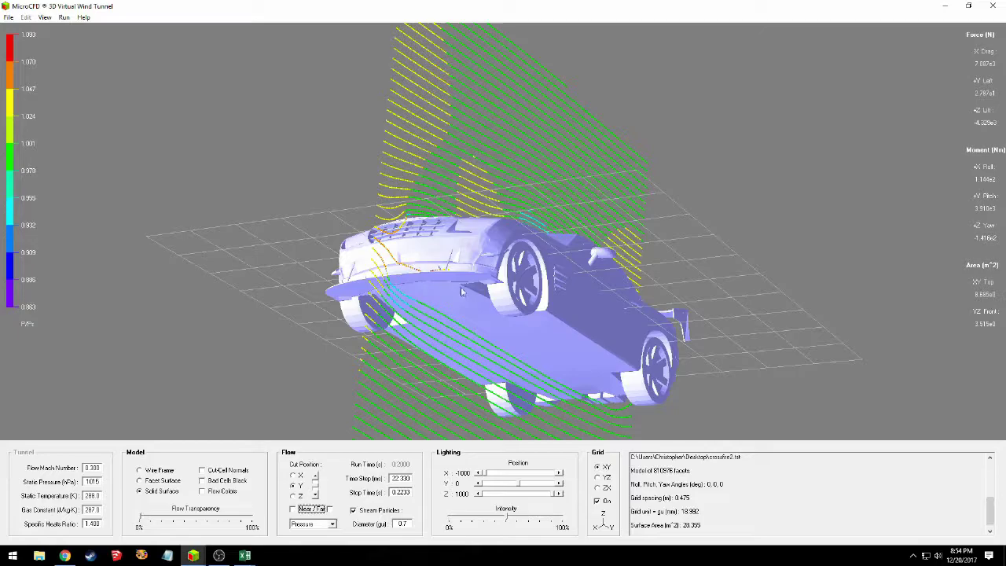
{"action": "left_click_drag", "start_coordinate": [557, 312], "coordinate": [431, 283]}
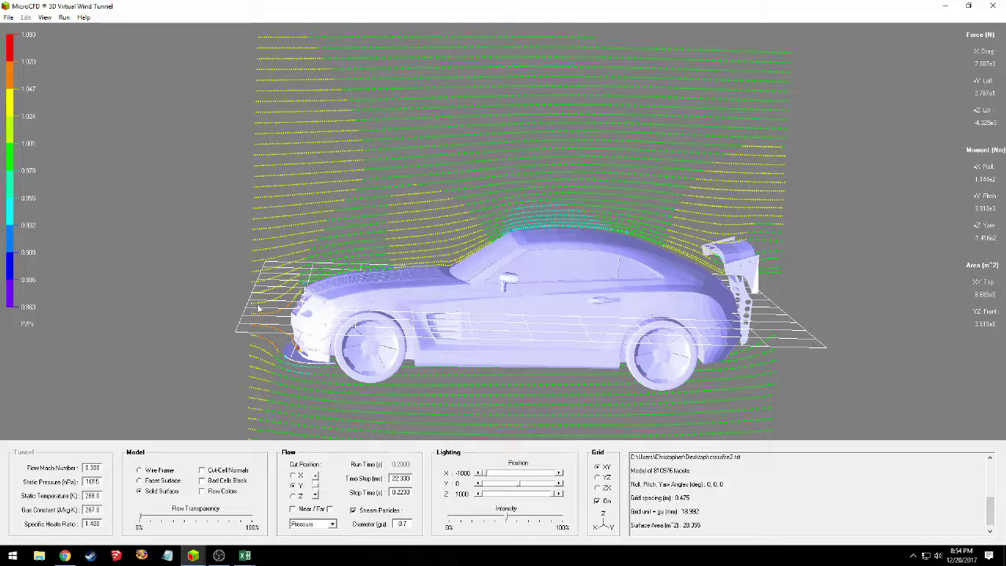
{"action": "left_click_drag", "start_coordinate": [303, 313], "coordinate": [462, 327]}
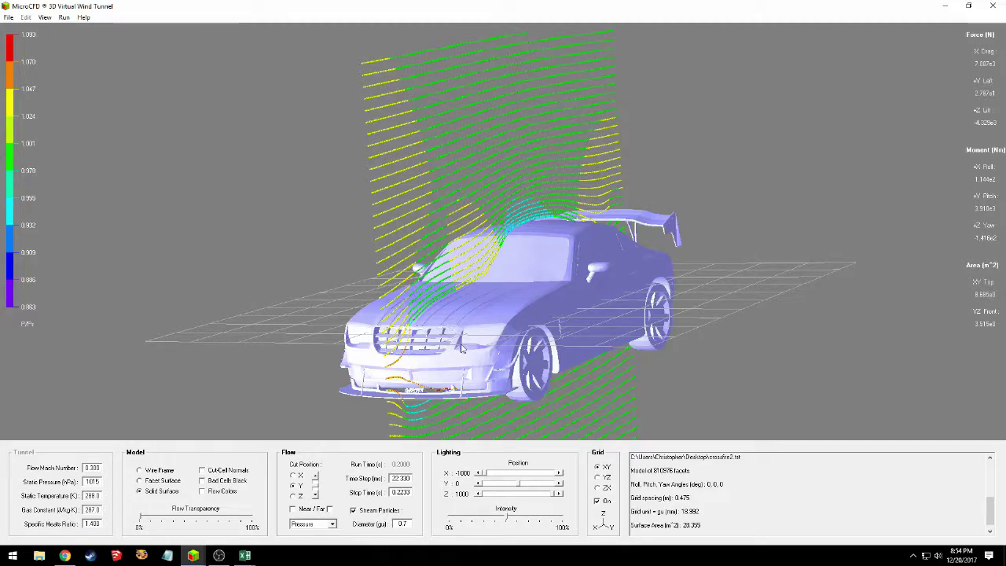
{"action": "left_click_drag", "start_coordinate": [471, 314], "coordinate": [379, 355]}
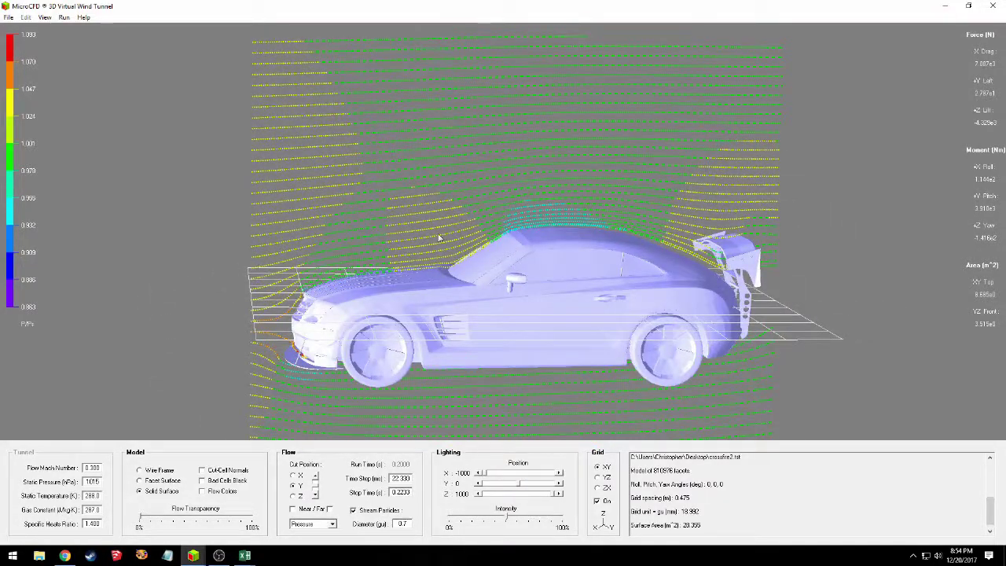
{"action": "left_click", "coordinate": [293, 510]}
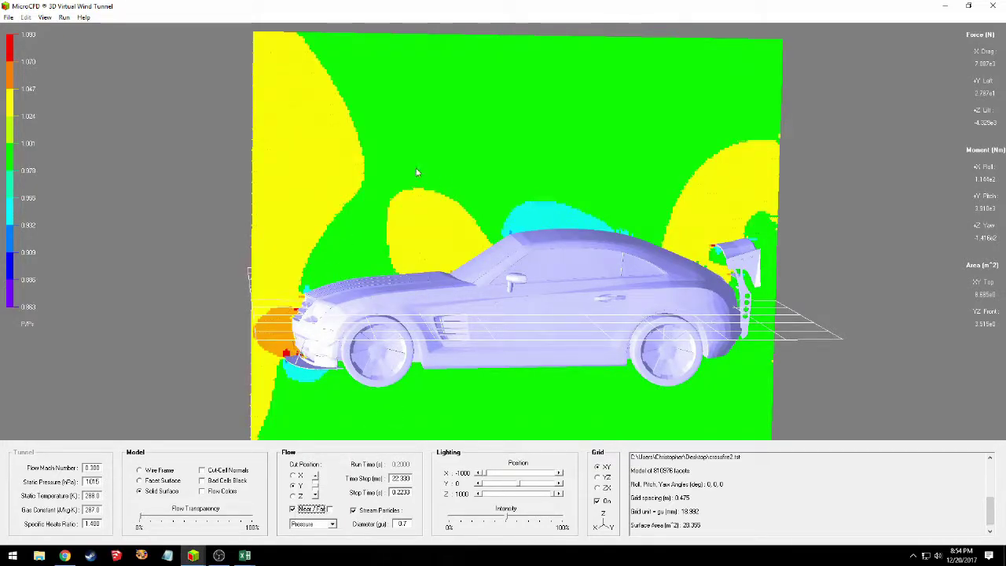
- Raise the flow transparency to about 90% and examine the stream particles around the modified car from the side and front corner
{"action": "left_click", "coordinate": [189, 519]}
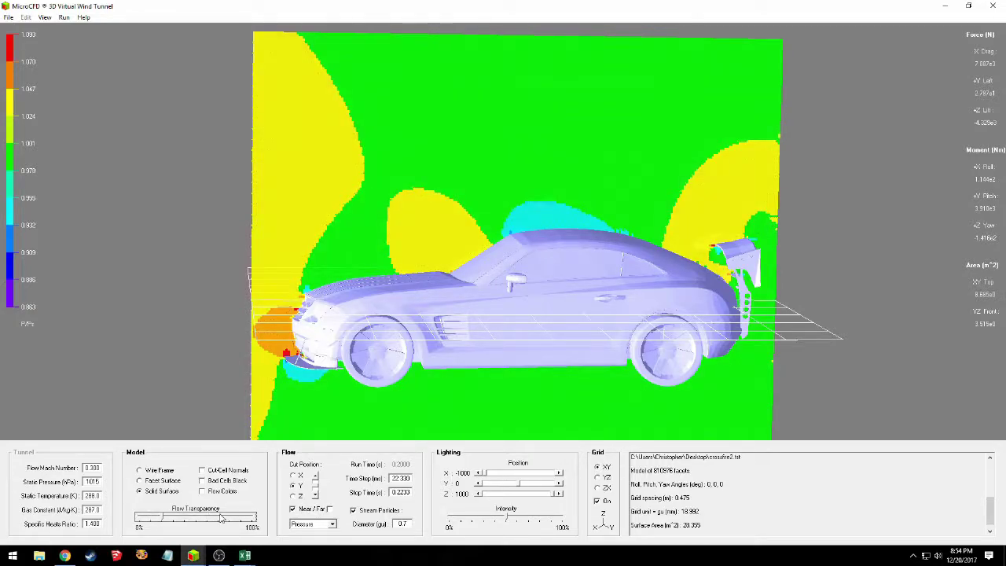
{"action": "left_click", "coordinate": [227, 516]}
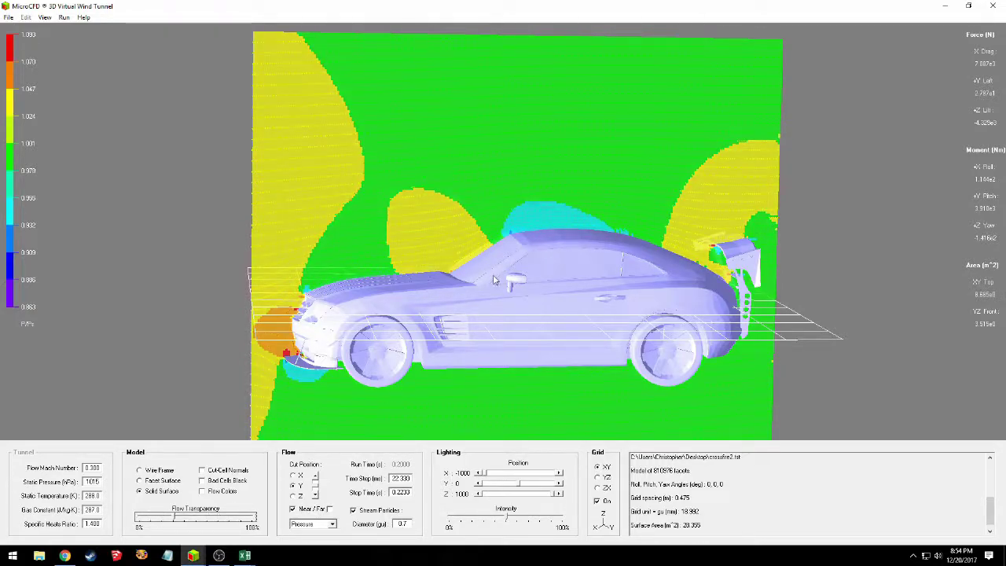
{"action": "left_click", "coordinate": [237, 517]}
{"action": "left_click", "coordinate": [237, 518]}
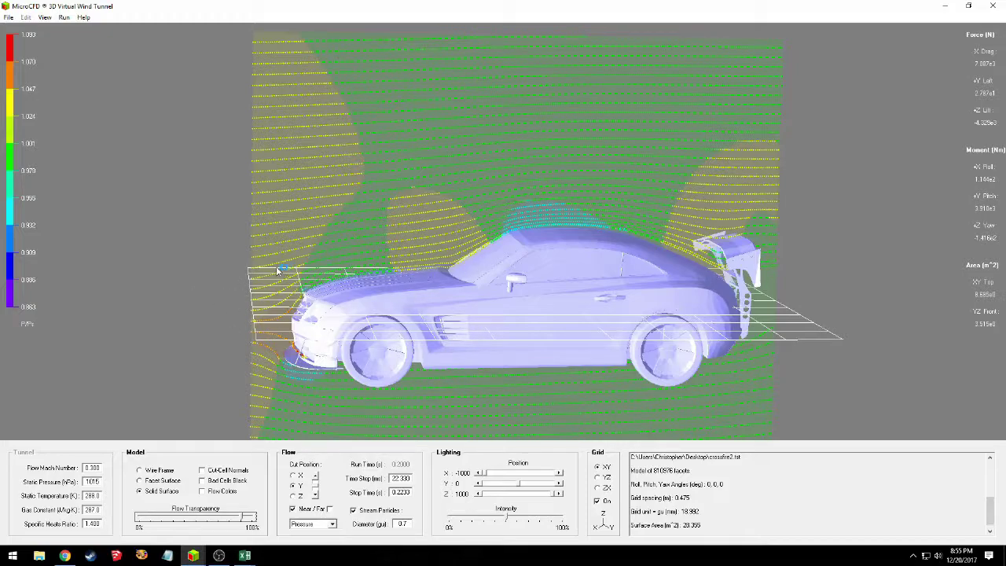
{"action": "scroll", "coordinate": [280, 272], "scroll_direction": "up", "scroll_amount": 3}
{"action": "scroll", "coordinate": [175, 224], "scroll_direction": "down", "scroll_amount": 3}
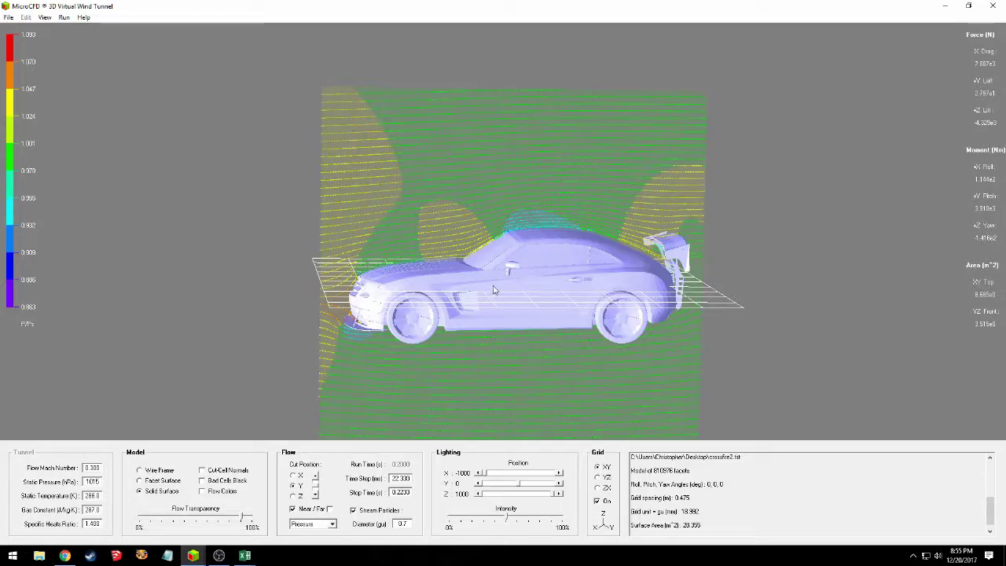
{"action": "scroll", "coordinate": [444, 293], "scroll_direction": "up", "scroll_amount": 5}
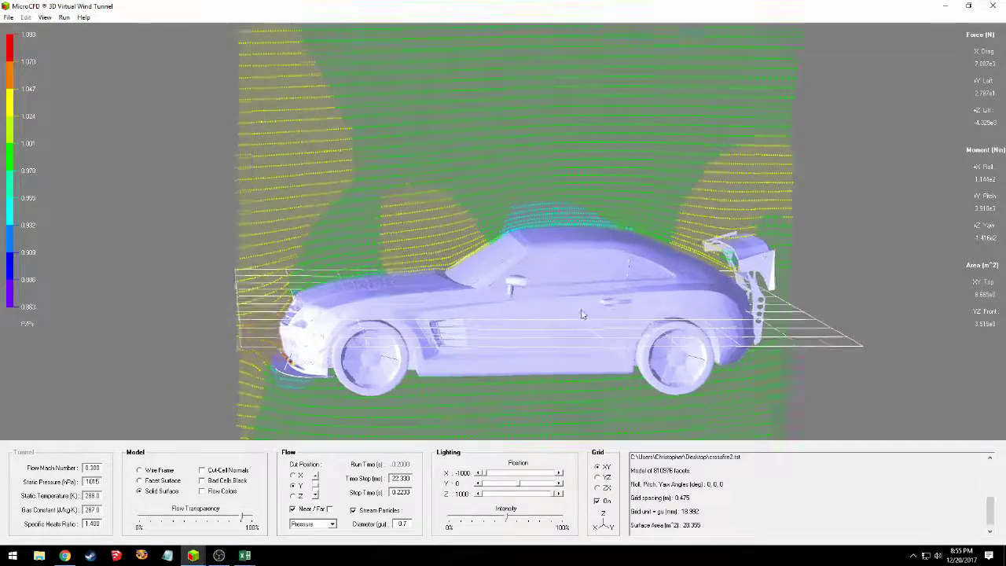
{"action": "left_click_drag", "start_coordinate": [408, 344], "coordinate": [484, 373]}
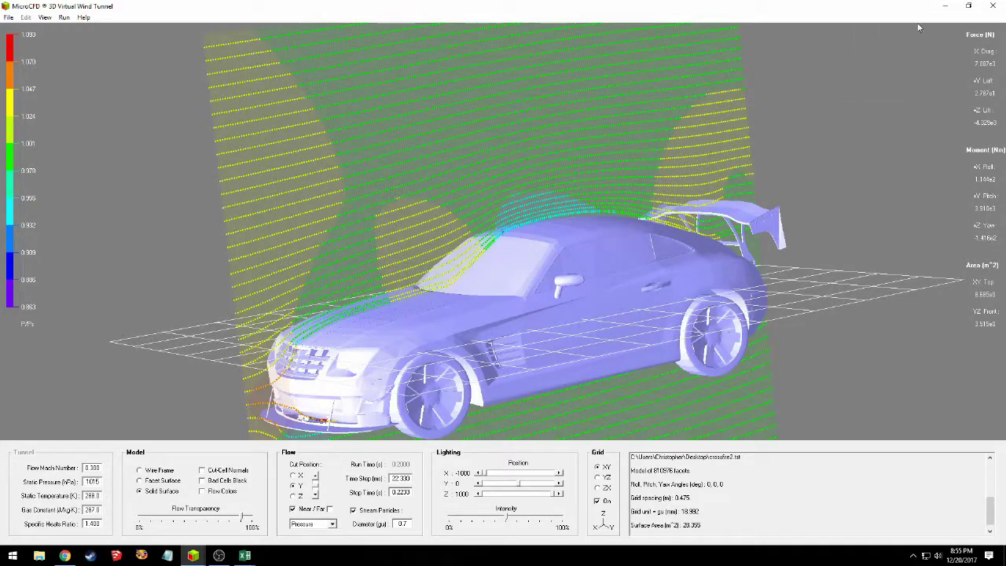
- Open Chrysler_Crossfire 2--22.skp from the race car folder in SketchUp and inspect the car's front end and hood
{"action": "left_click", "coordinate": [944, 6]}
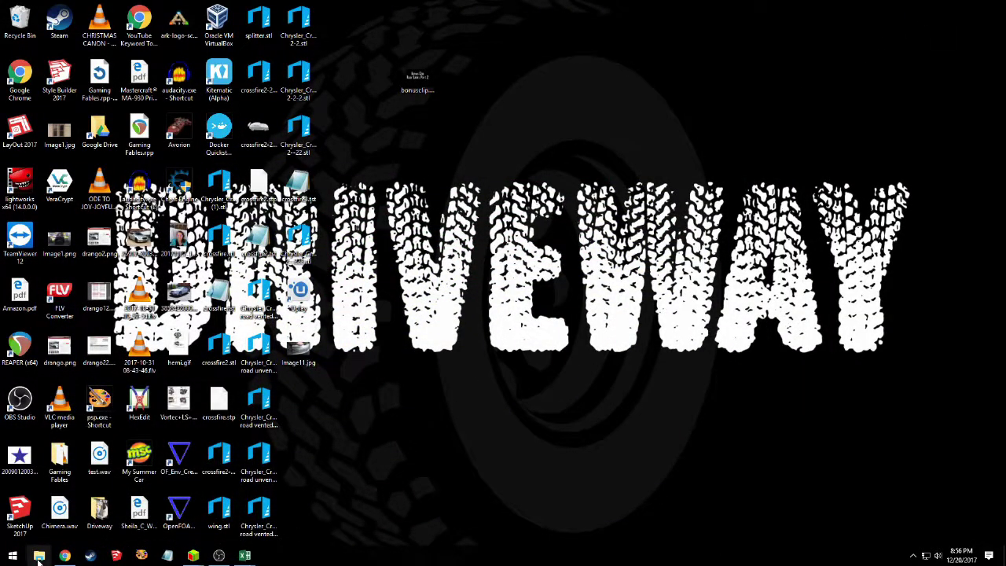
{"action": "left_click", "coordinate": [39, 555]}
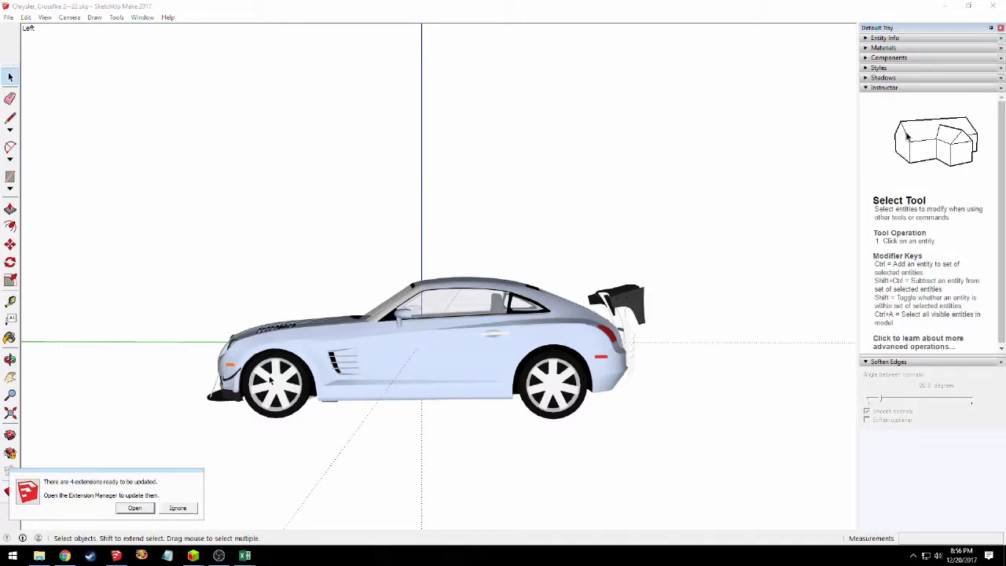
{"action": "left_click_drag", "start_coordinate": [272, 380], "coordinate": [697, 385]}
{"action": "scroll", "coordinate": [441, 411], "scroll_direction": "up", "scroll_amount": 2}
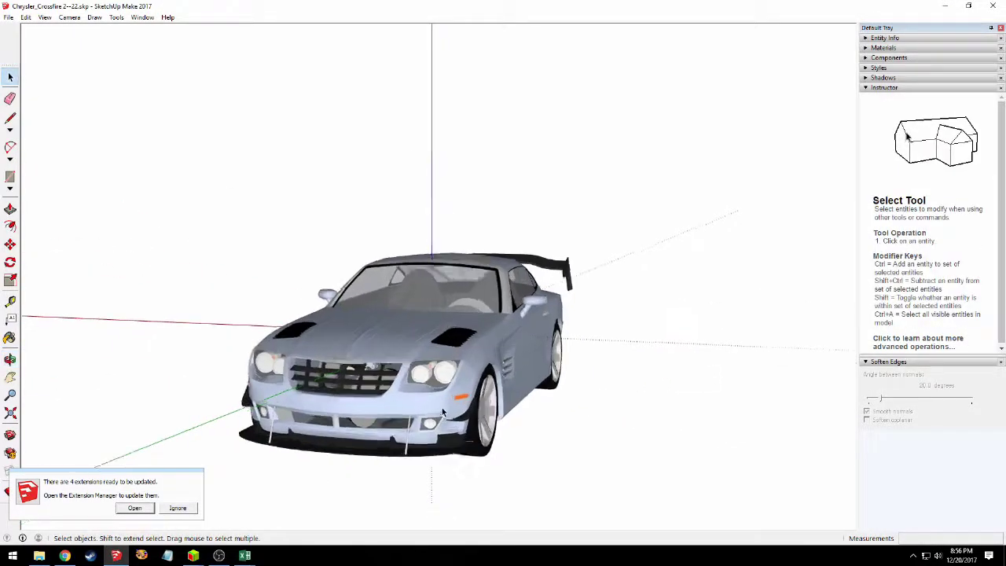
{"action": "scroll", "coordinate": [442, 407], "scroll_direction": "up", "scroll_amount": 3}
{"action": "left_click_drag", "start_coordinate": [510, 317], "coordinate": [145, 368]}
{"action": "mouse_move", "coordinate": [333, 328]}
{"action": "left_mouse_down"}
{"action": "mouse_move", "coordinate": [419, 328]}
{"action": "mouse_move", "coordinate": [515, 345]}
{"action": "mouse_move", "coordinate": [399, 428]}
{"action": "mouse_move", "coordinate": [329, 333]}
{"action": "left_mouse_up"}
{"action": "left_click_drag", "start_coordinate": [233, 366], "coordinate": [755, 236]}
{"action": "left_click_drag", "start_coordinate": [314, 271], "coordinate": [531, 340]}
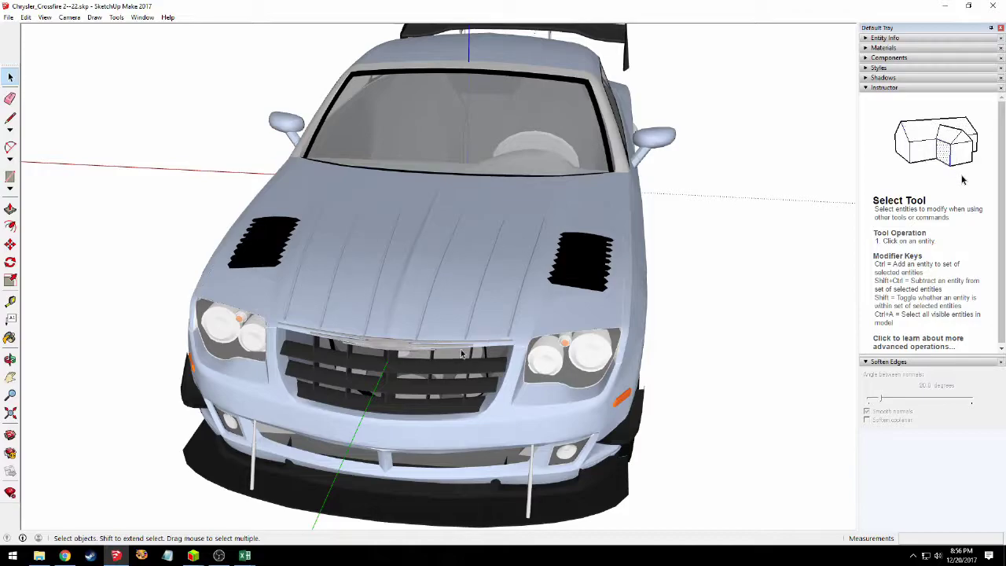
- Examine the hood vents, front bumper and fender vents of the car model from the front corner and side
{"action": "key", "text": "o"}
{"action": "left_click_drag", "start_coordinate": [488, 356], "coordinate": [373, 350]}
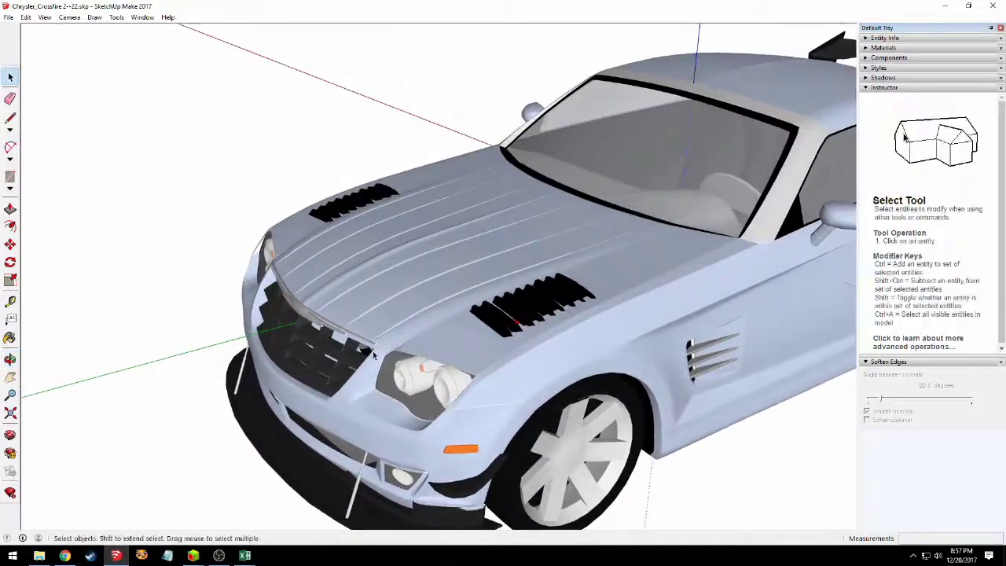
{"action": "left_click_drag", "start_coordinate": [542, 413], "coordinate": [382, 285]}
{"action": "key", "text": "space"}
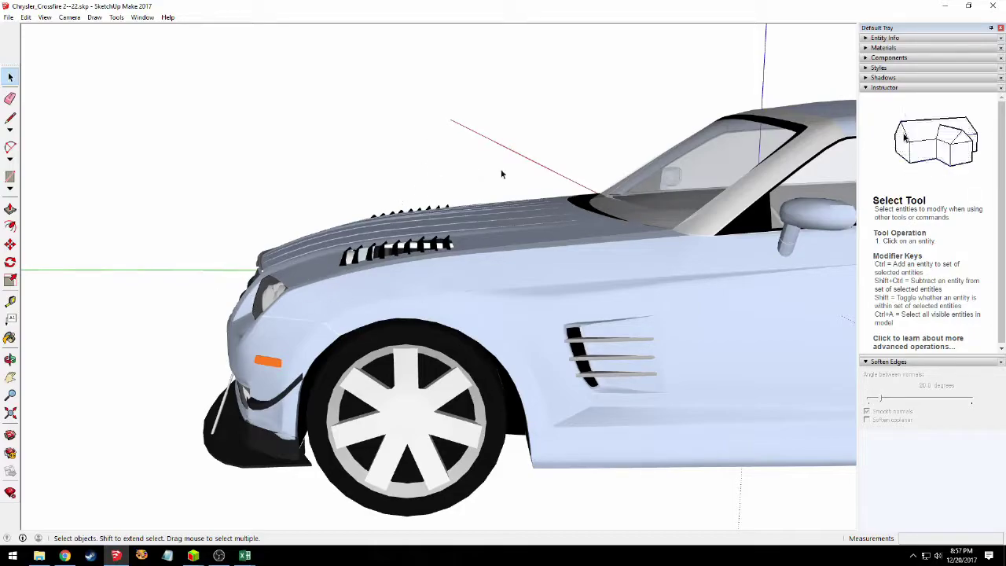
{"action": "left_click_drag", "start_coordinate": [338, 333], "coordinate": [617, 220]}
{"action": "left_click_drag", "start_coordinate": [417, 236], "coordinate": [428, 392]}
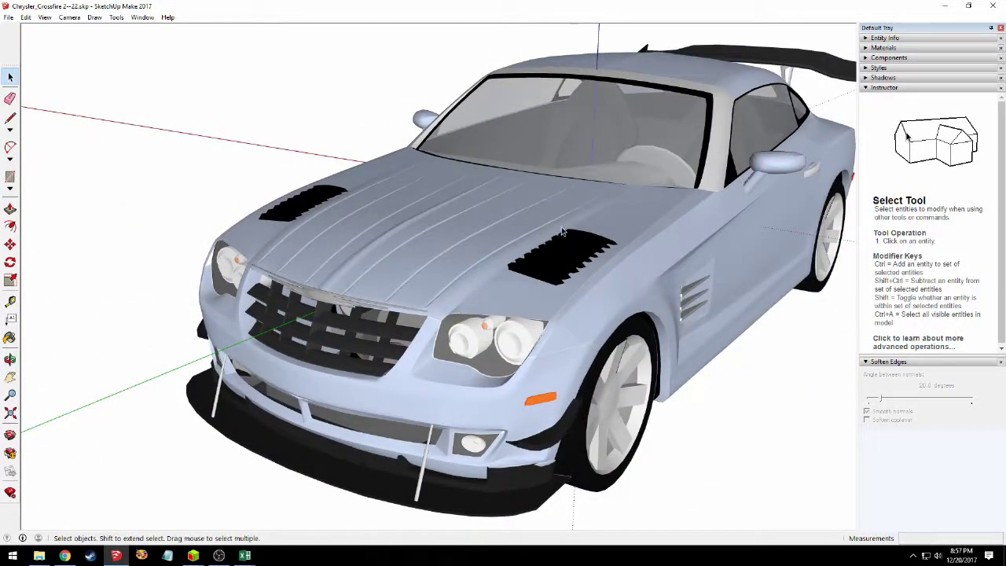
{"action": "left_click_drag", "start_coordinate": [559, 308], "coordinate": [387, 373]}
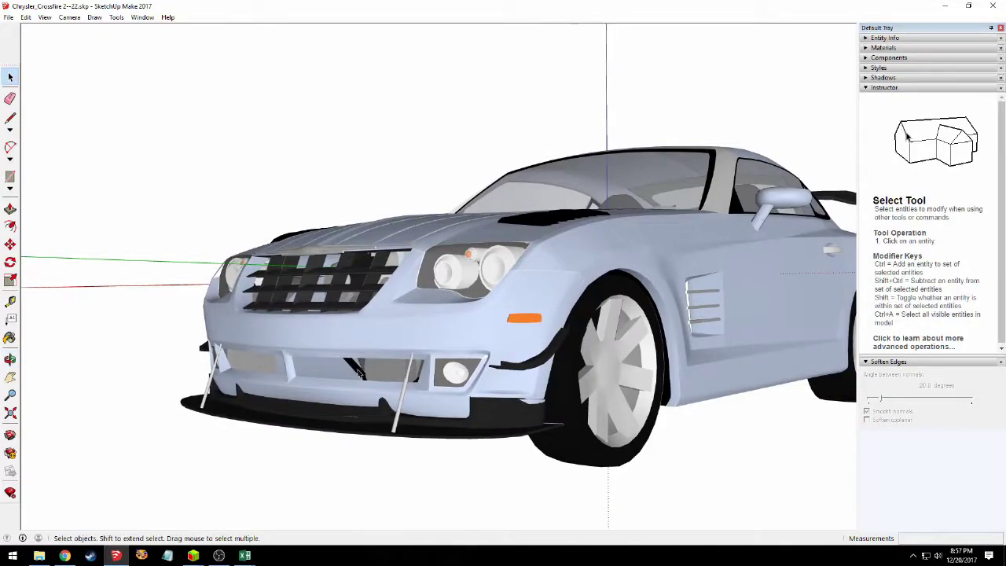
{"action": "left_click_drag", "start_coordinate": [587, 306], "coordinate": [387, 253]}
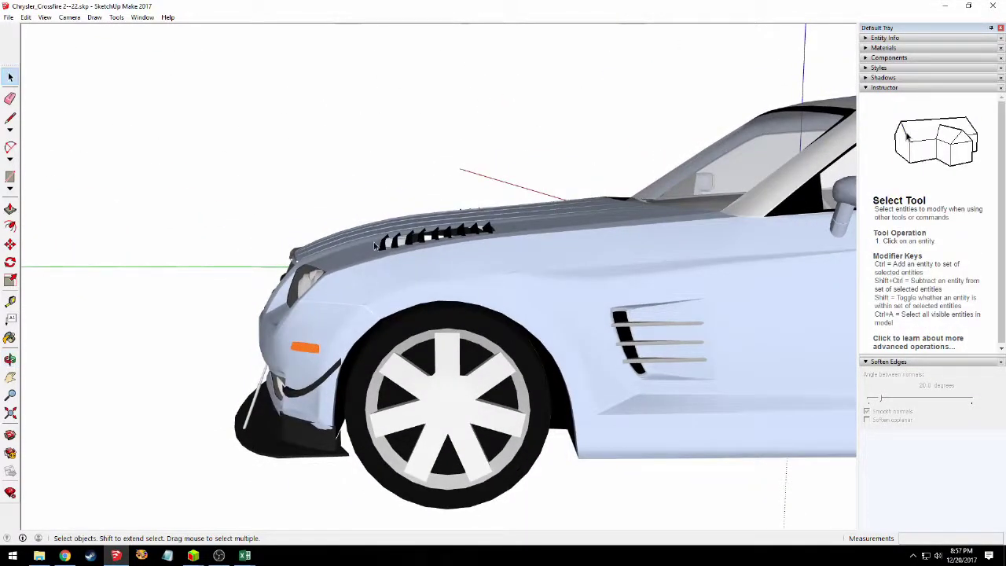
{"action": "key", "text": "space"}
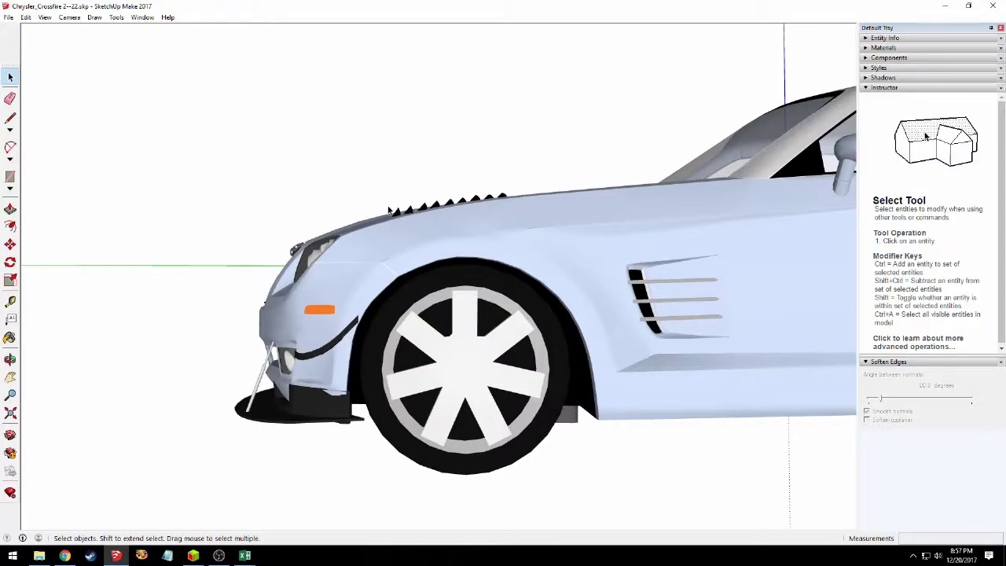
- Examine the front splitter, wheel wells and underside, and view the whole car from the side, rear and front
{"action": "key", "text": "o"}
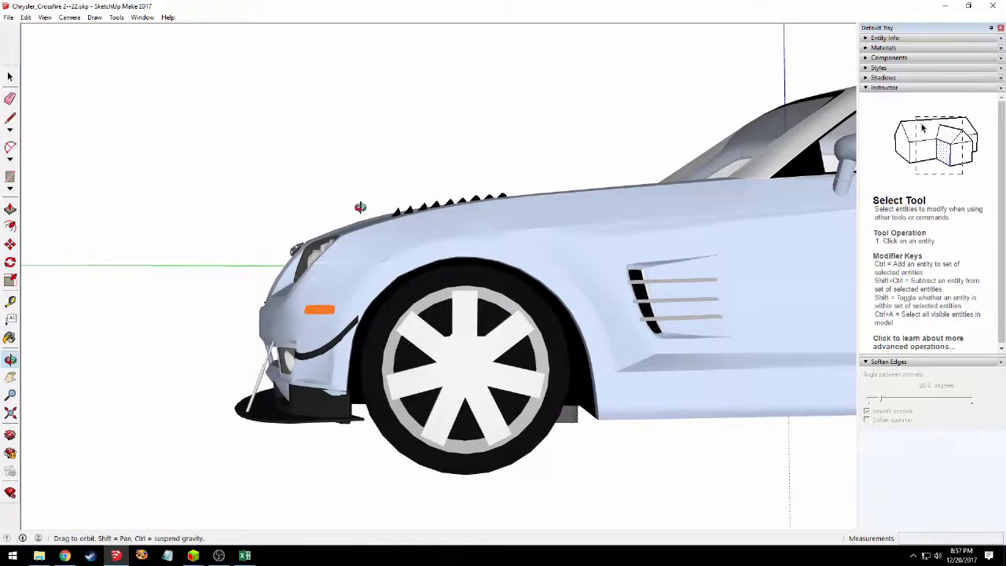
{"action": "left_click_drag", "start_coordinate": [359, 206], "coordinate": [257, 144]}
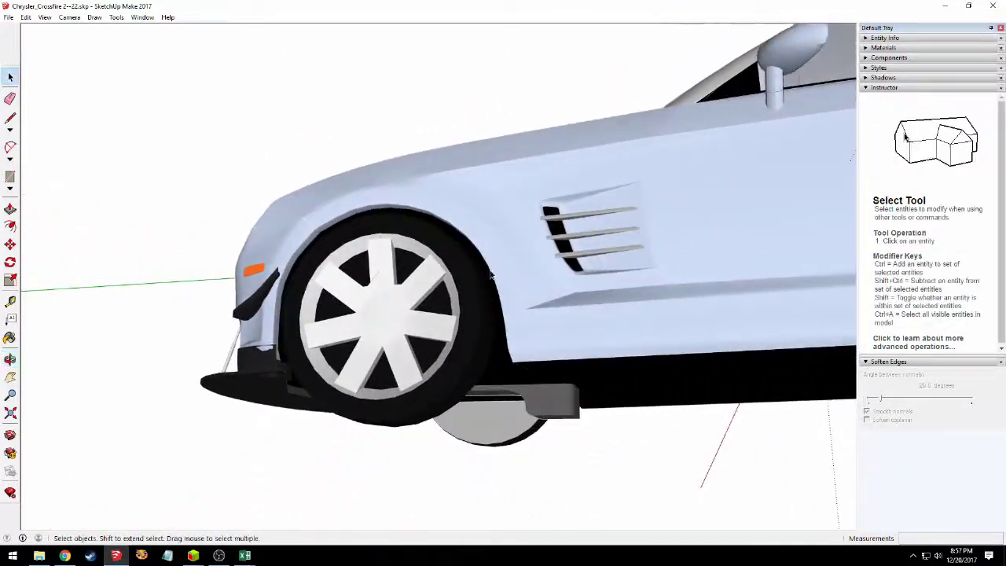
{"action": "left_click_drag", "start_coordinate": [491, 272], "coordinate": [730, 281]}
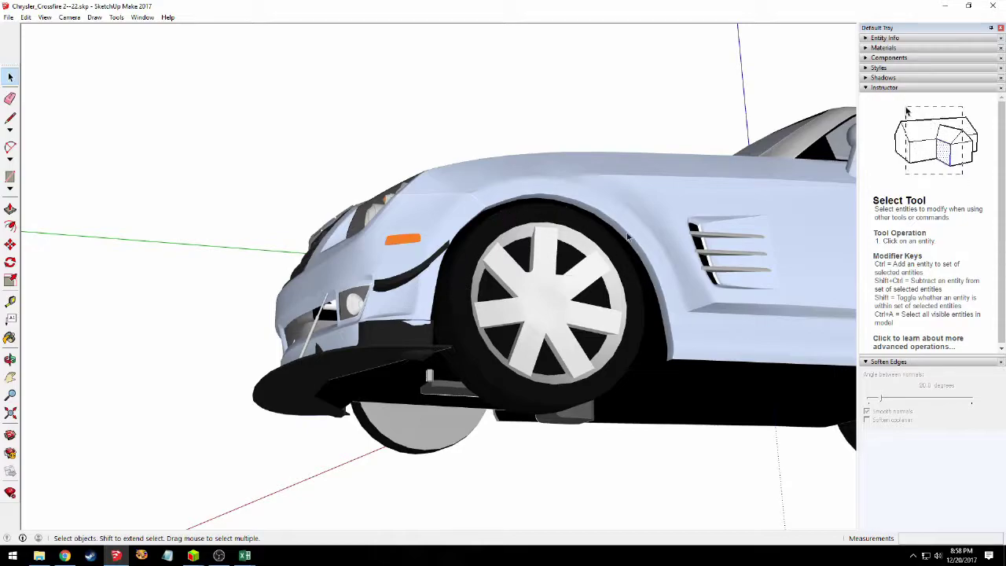
{"action": "left_click_drag", "start_coordinate": [442, 247], "coordinate": [684, 313]}
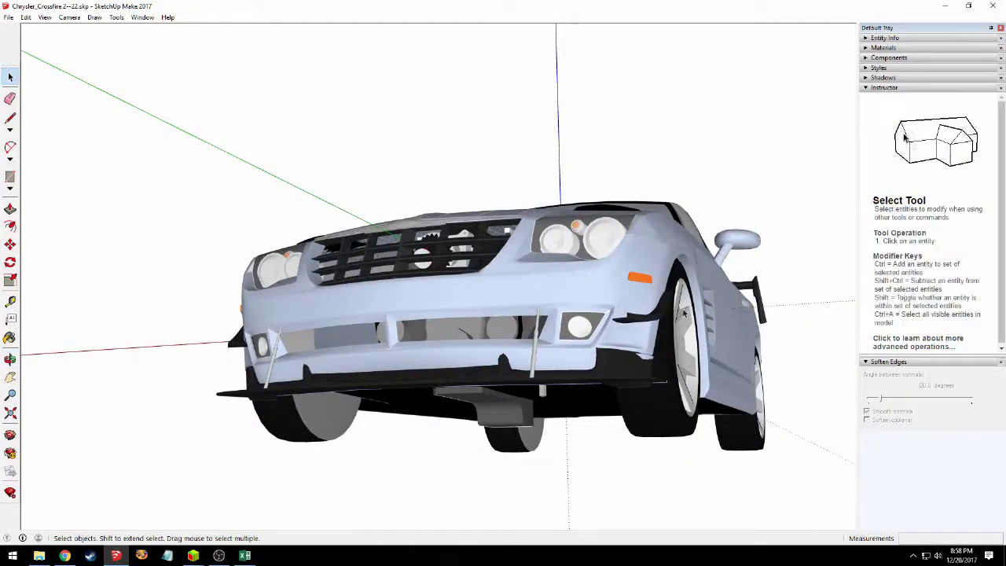
{"action": "left_click", "coordinate": [585, 335]}
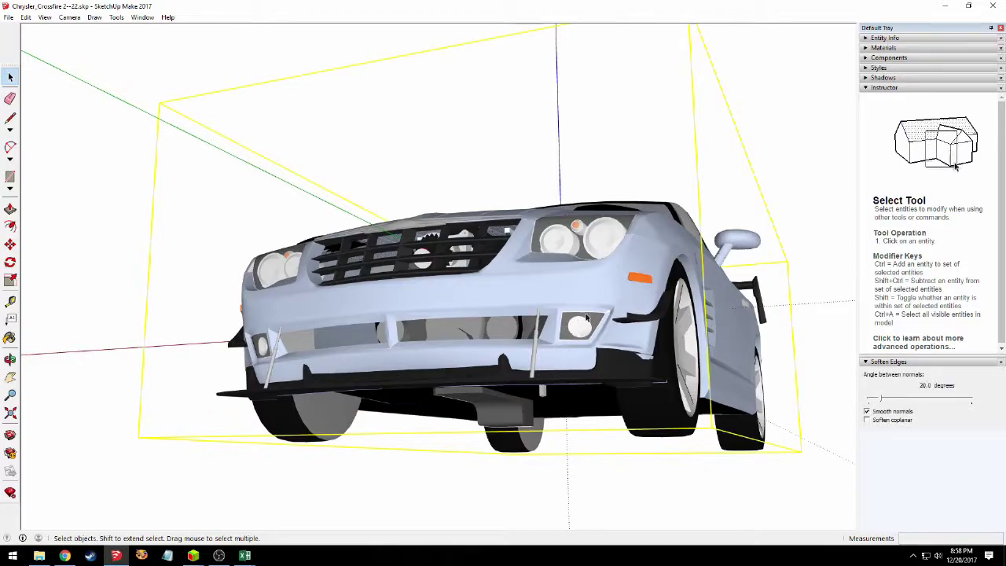
{"action": "left_click_drag", "start_coordinate": [606, 328], "coordinate": [367, 400]}
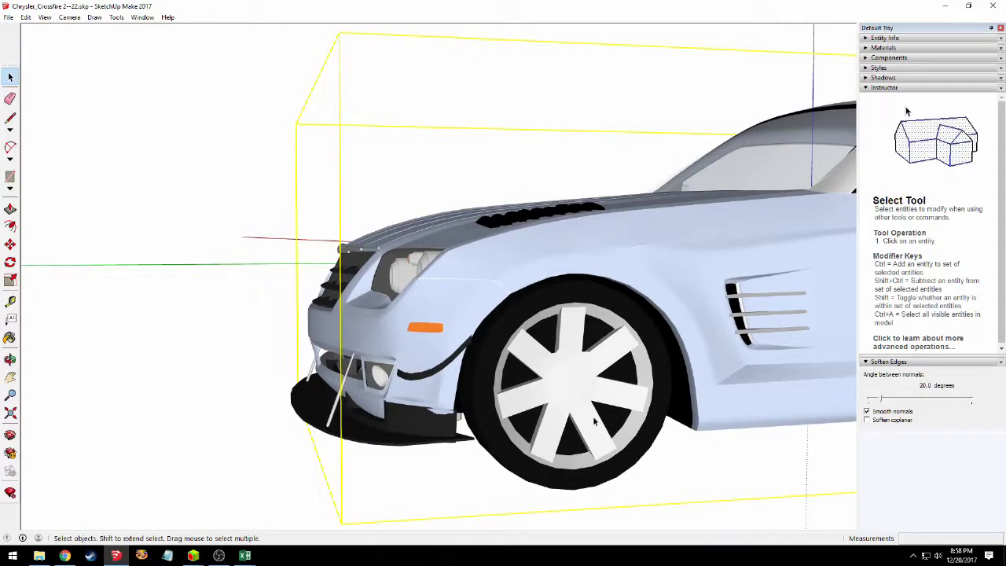
{"action": "scroll", "coordinate": [650, 282], "scroll_direction": "down", "scroll_amount": 5}
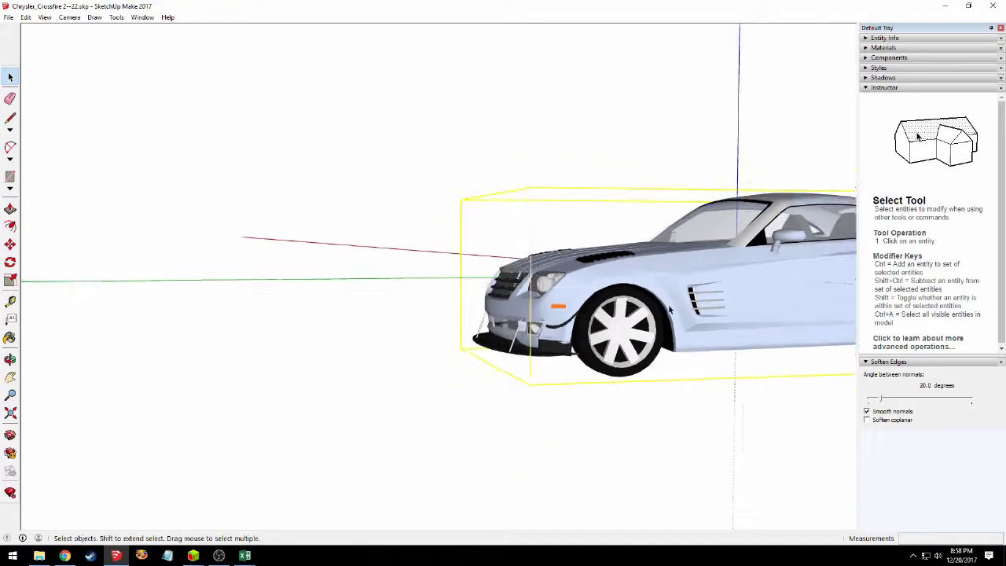
{"action": "left_click_drag", "start_coordinate": [767, 316], "coordinate": [467, 314]}
{"action": "scroll", "coordinate": [466, 315], "scroll_direction": "down", "scroll_amount": 3}
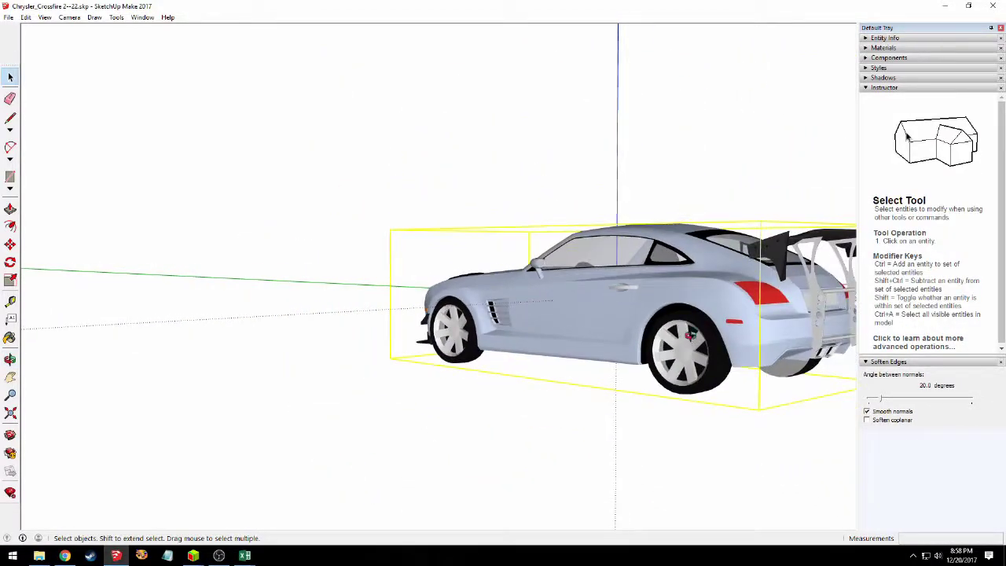
{"action": "left_click_drag", "start_coordinate": [638, 338], "coordinate": [451, 360]}
{"action": "left_click_drag", "start_coordinate": [574, 361], "coordinate": [432, 316]}
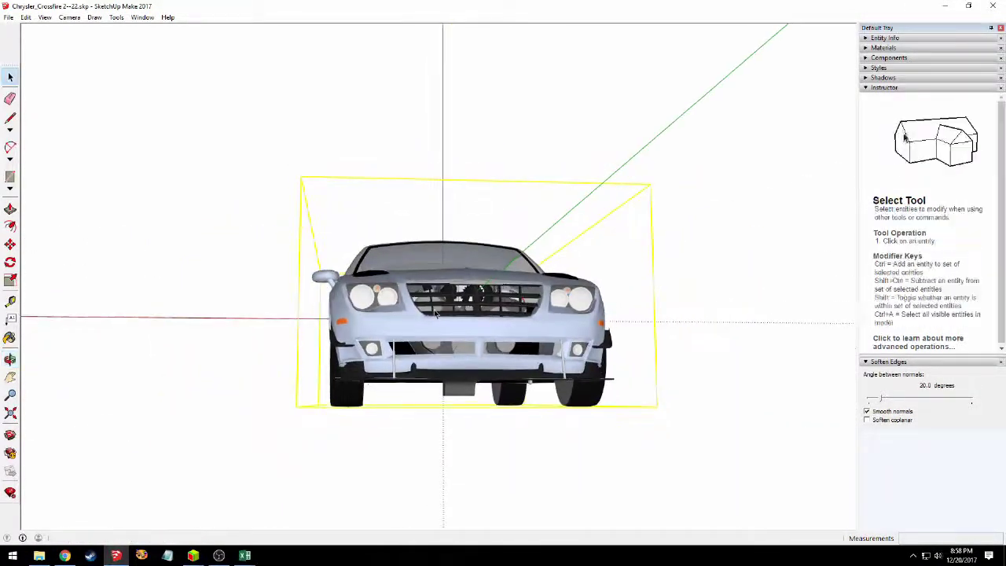
- Inspect the grille and bumper openings, the engine bay parts behind them and the underbody of the car
{"action": "scroll", "coordinate": [440, 314], "scroll_direction": "up", "scroll_amount": 8}
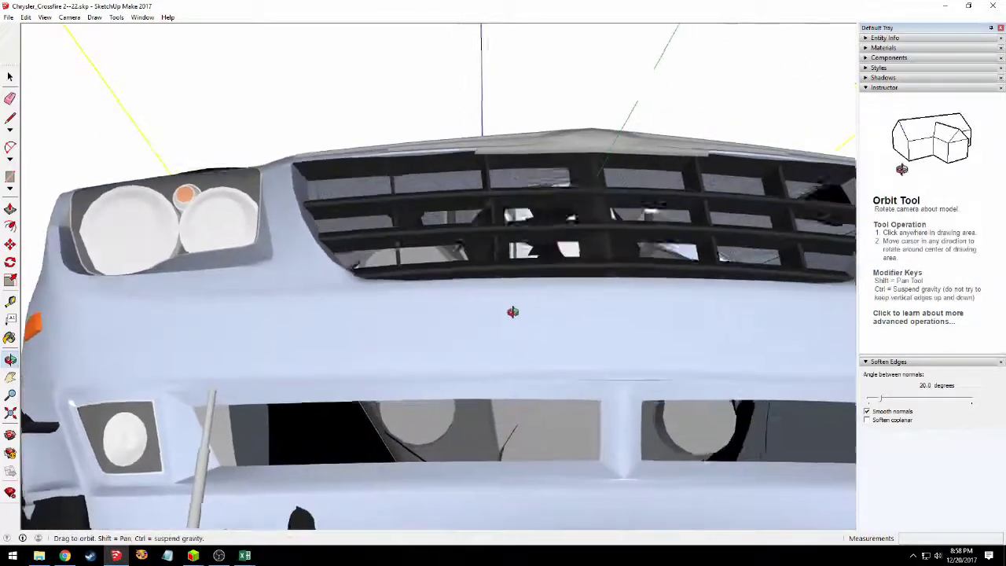
{"action": "left_click_drag", "start_coordinate": [512, 312], "coordinate": [352, 424]}
{"action": "scroll", "coordinate": [442, 277], "scroll_direction": "up", "scroll_amount": 5}
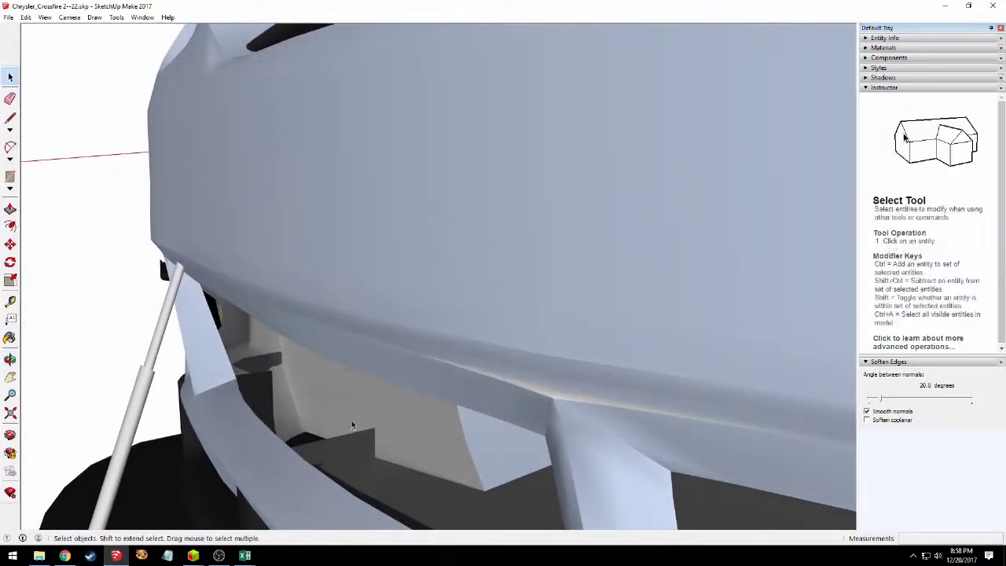
{"action": "scroll", "coordinate": [428, 428], "scroll_direction": "up", "scroll_amount": 4}
{"action": "left_click_drag", "start_coordinate": [427, 428], "coordinate": [6, 467]}
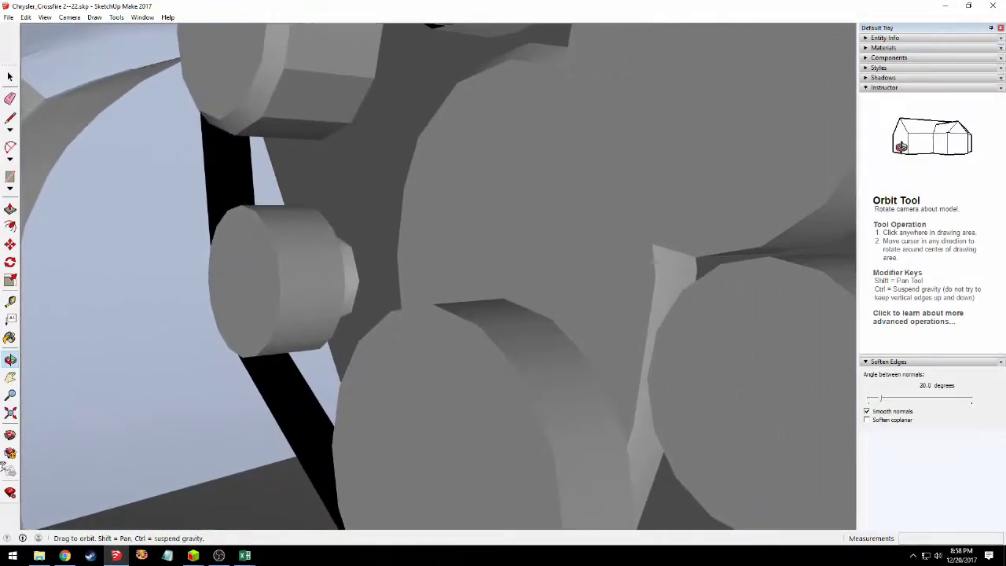
{"action": "left_click_drag", "start_coordinate": [523, 135], "coordinate": [665, 113]}
{"action": "scroll", "coordinate": [661, 121], "scroll_direction": "down", "scroll_amount": 10}
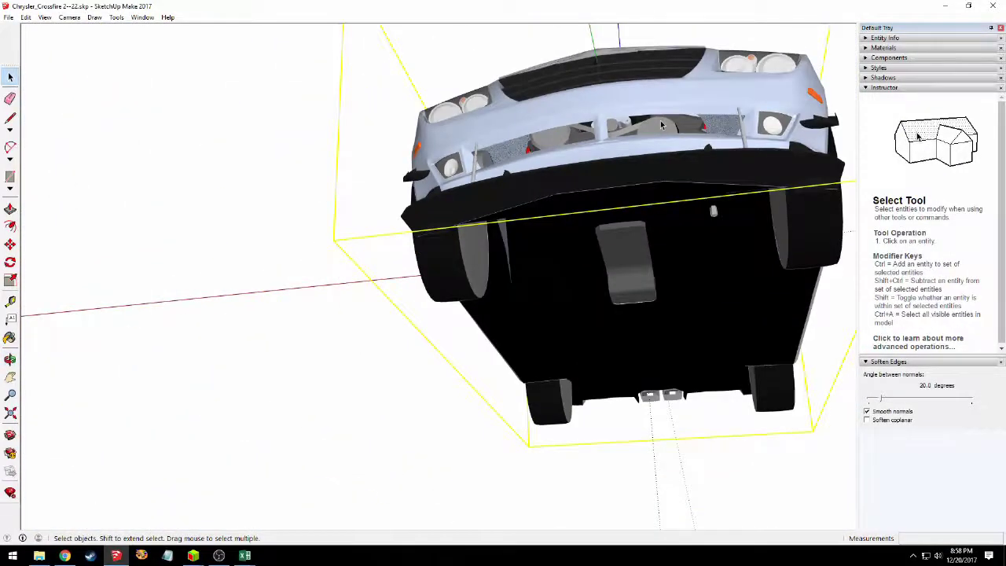
{"action": "scroll", "coordinate": [661, 124], "scroll_direction": "down", "scroll_amount": 3}
{"action": "left_click_drag", "start_coordinate": [696, 84], "coordinate": [368, 315]}
{"action": "scroll", "coordinate": [366, 315], "scroll_direction": "down", "scroll_amount": 3}
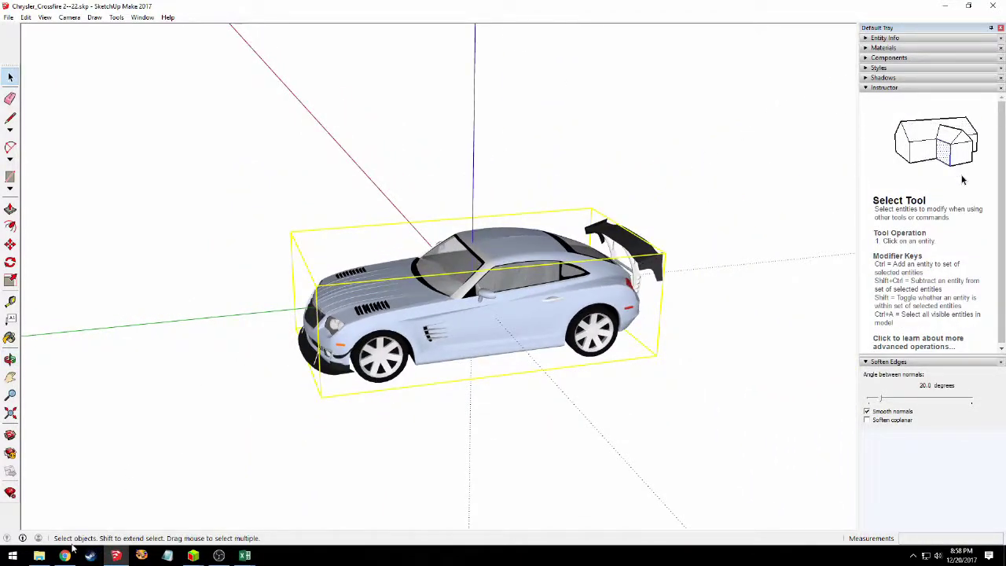
- Try to open the file Chrysler_Crossfire 2--22.skb from the race car folder
{"action": "left_click", "coordinate": [38, 556]}
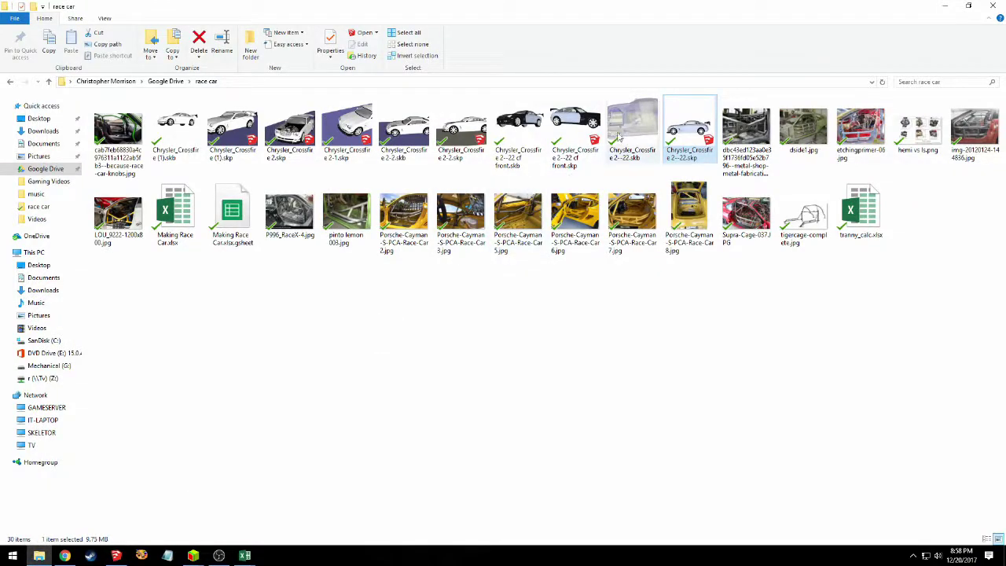
{"action": "left_click", "coordinate": [619, 138]}
{"action": "double_click", "coordinate": [619, 137]}
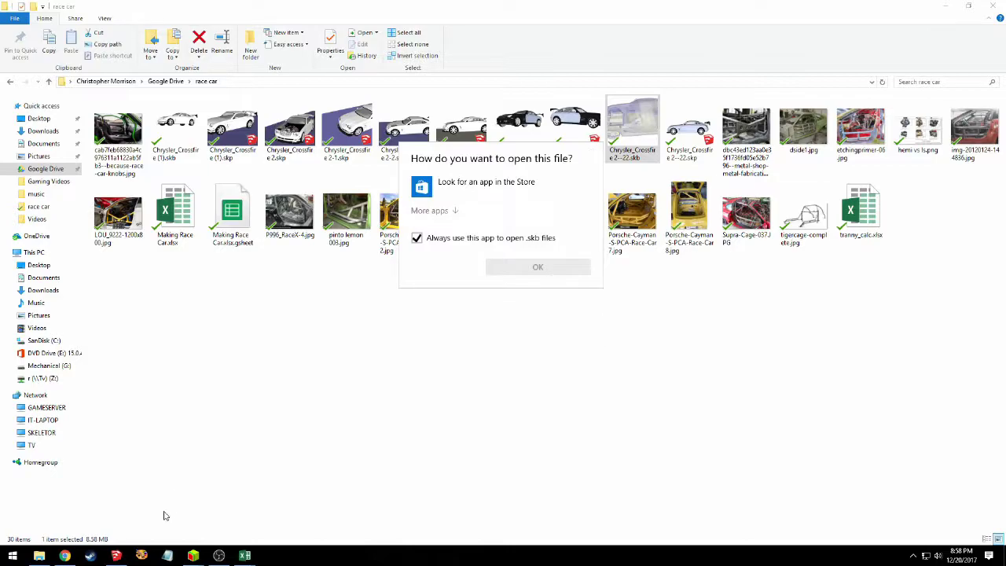
{"action": "left_click", "coordinate": [115, 555]}
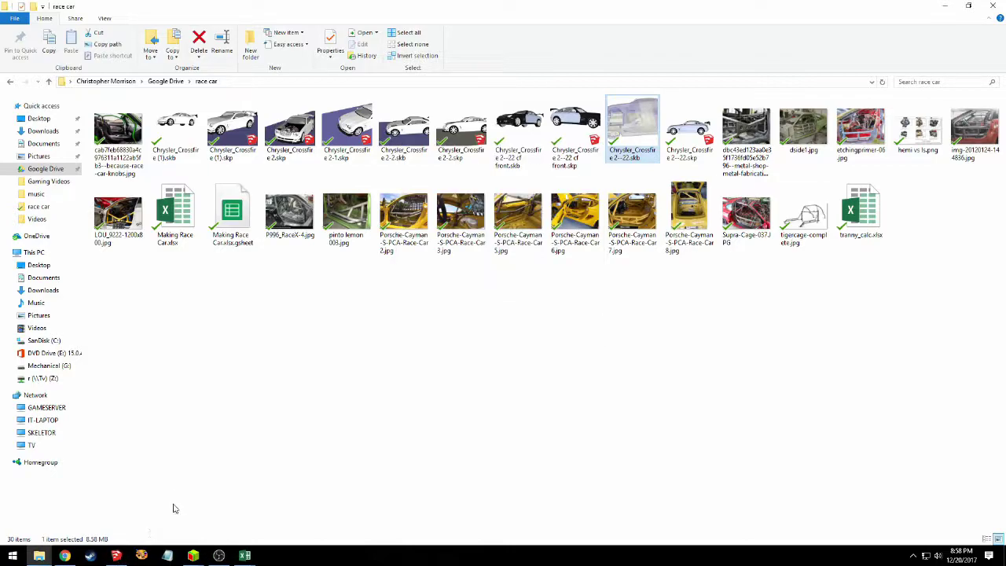
- Switch to SketchUp and turn on the X-ray face style for the Chrysler Crossfire model
{"action": "left_click", "coordinate": [115, 556]}
{"action": "left_click", "coordinate": [45, 17]}
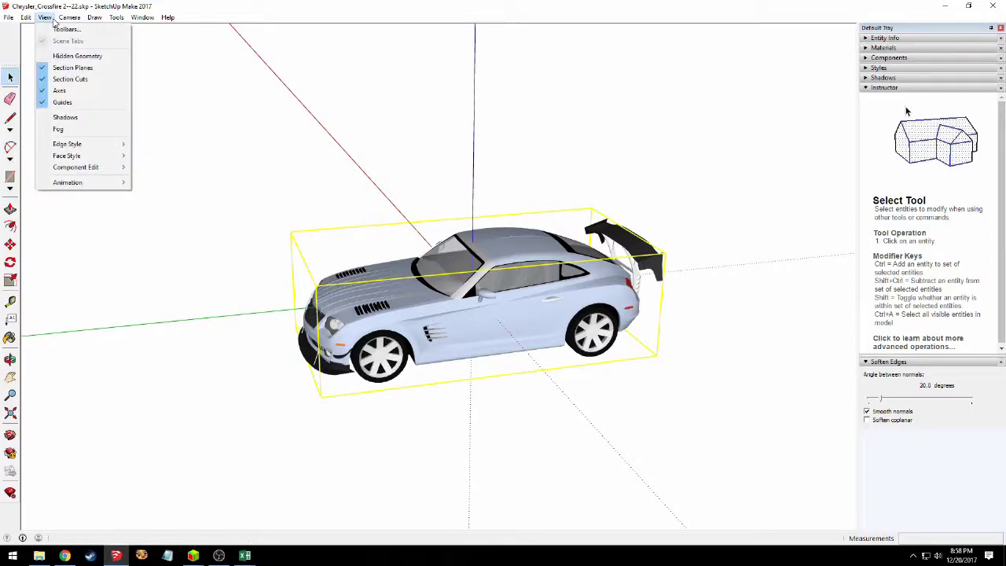
{"action": "mouse_move", "coordinate": [88, 156]}
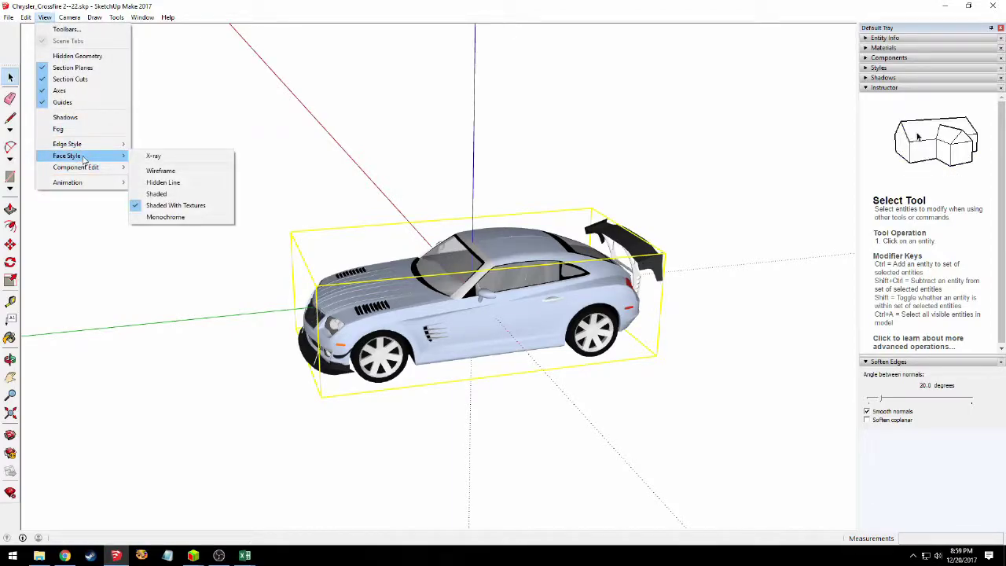
{"action": "left_click", "coordinate": [167, 157]}
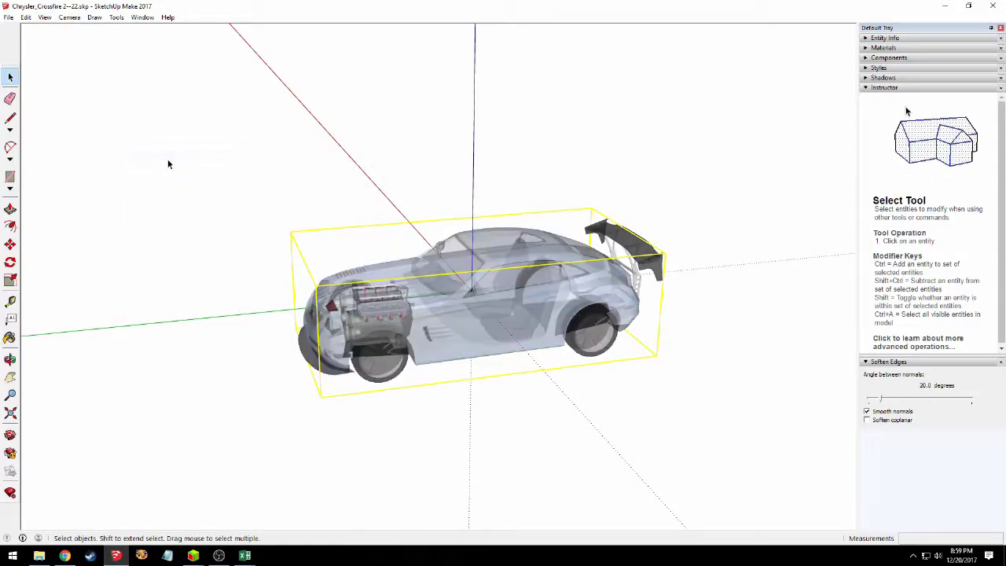
- Examine the engine's fit inside the X-rayed body from the front, from above and from the side
{"action": "key", "text": "o"}
{"action": "left_click_drag", "start_coordinate": [426, 364], "coordinate": [581, 226]}
{"action": "scroll", "coordinate": [483, 350], "scroll_direction": "up", "scroll_amount": 5}
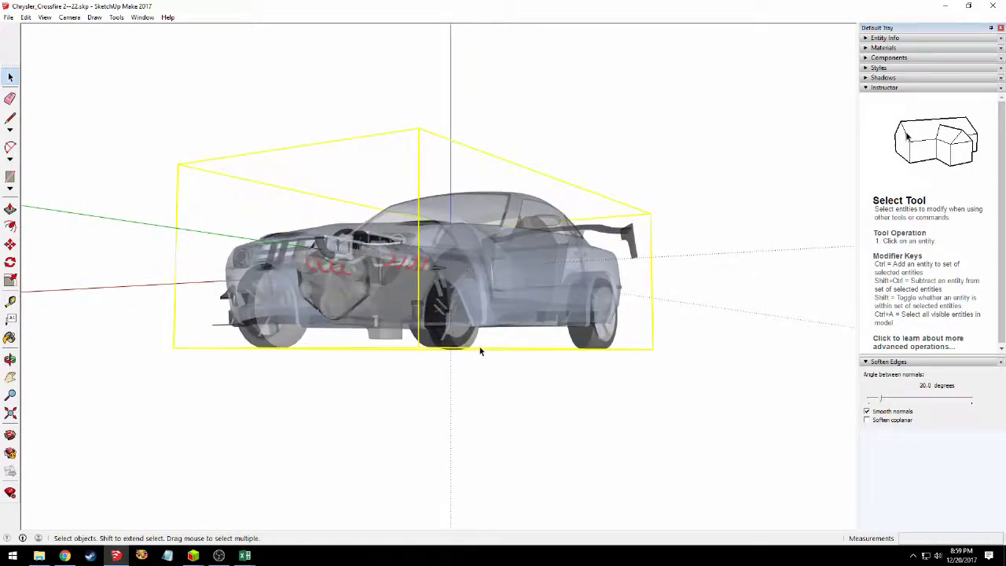
{"action": "left_click_drag", "start_coordinate": [330, 249], "coordinate": [602, 399]}
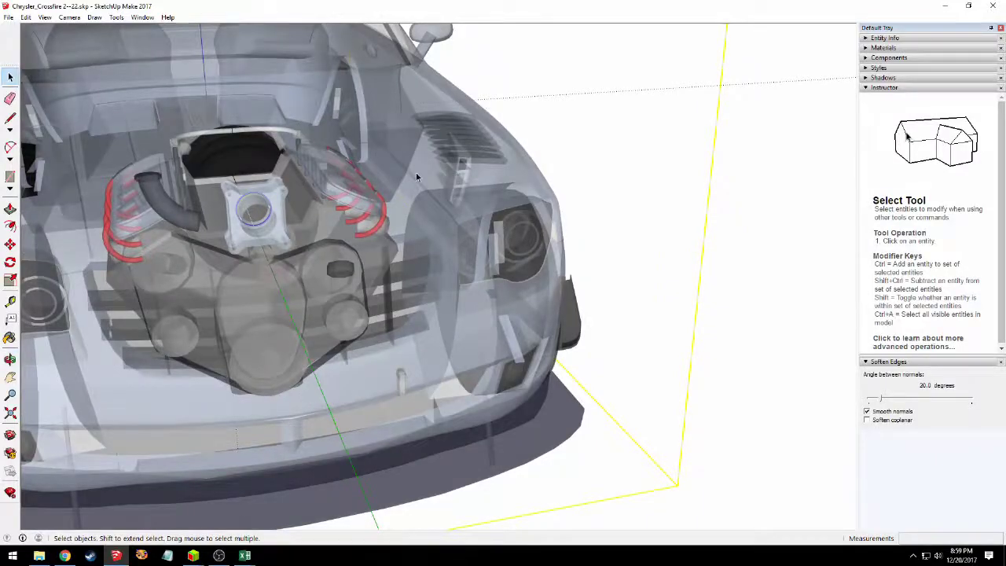
{"action": "left_click_drag", "start_coordinate": [415, 173], "coordinate": [557, 243]}
{"action": "scroll", "coordinate": [384, 279], "scroll_direction": "down", "scroll_amount": 3}
{"action": "scroll", "coordinate": [384, 278], "scroll_direction": "down", "scroll_amount": 5}
{"action": "key", "text": "o"}
{"action": "left_click_drag", "start_coordinate": [353, 300], "coordinate": [640, 150]}
{"action": "scroll", "coordinate": [374, 311], "scroll_direction": "down", "scroll_amount": 7}
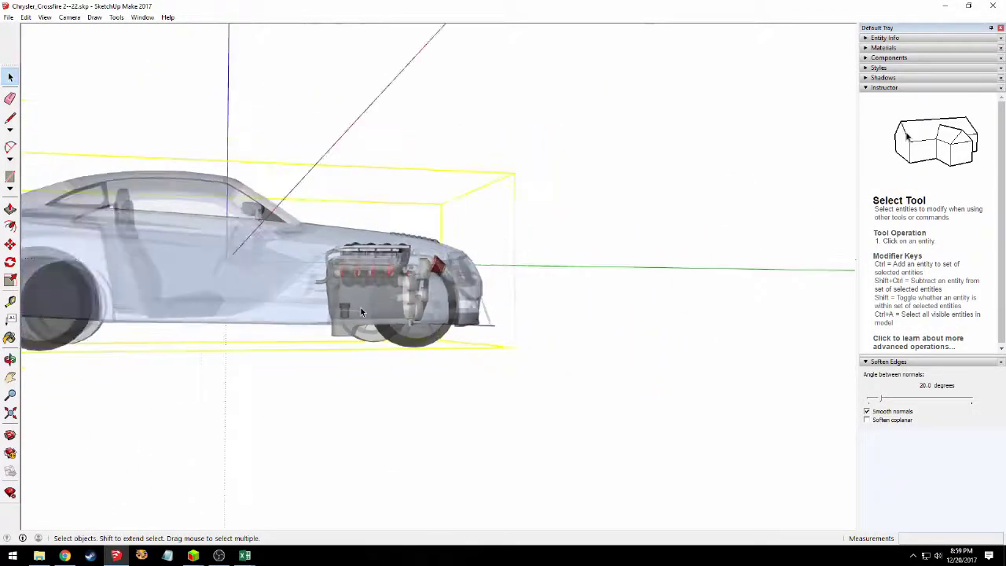
- Examine the engine's position relative to the front wheels and cabin from both sides and head-on
{"action": "left_click_drag", "start_coordinate": [351, 244], "coordinate": [332, 177]}
{"action": "key", "text": "space"}
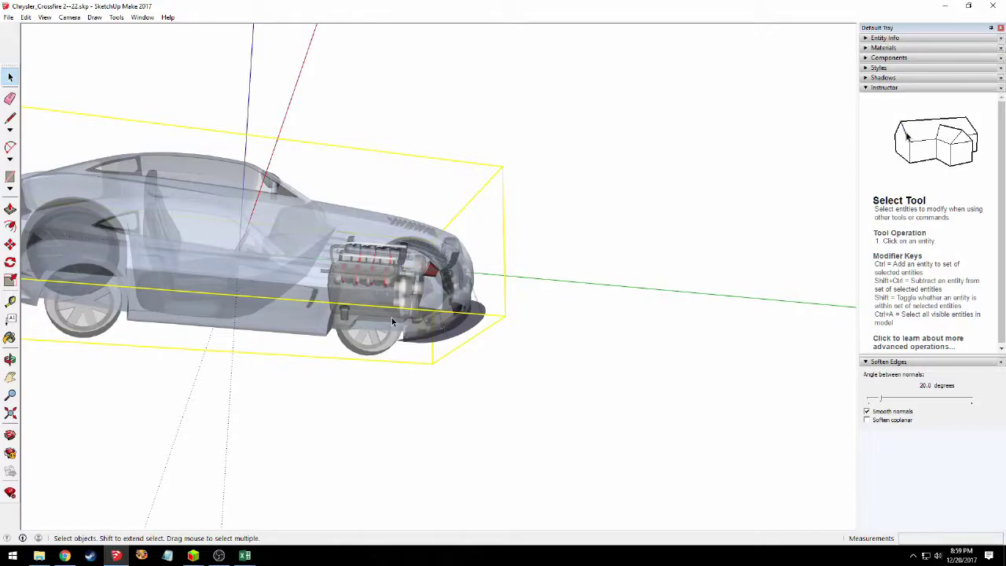
{"action": "left_click_drag", "start_coordinate": [476, 317], "coordinate": [182, 305]}
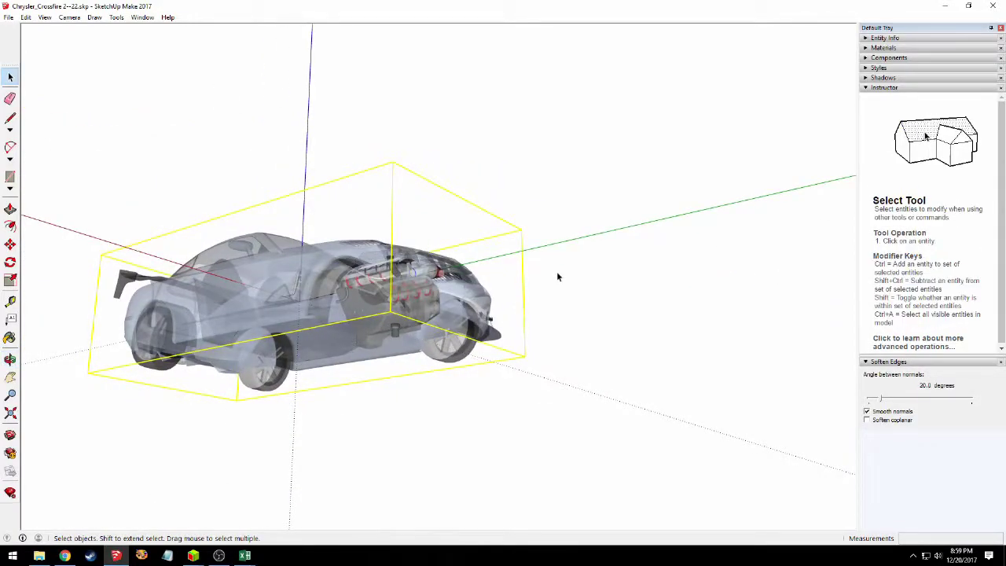
{"action": "left_click_drag", "start_coordinate": [557, 277], "coordinate": [213, 379]}
{"action": "left_click_drag", "start_coordinate": [502, 291], "coordinate": [243, 391]}
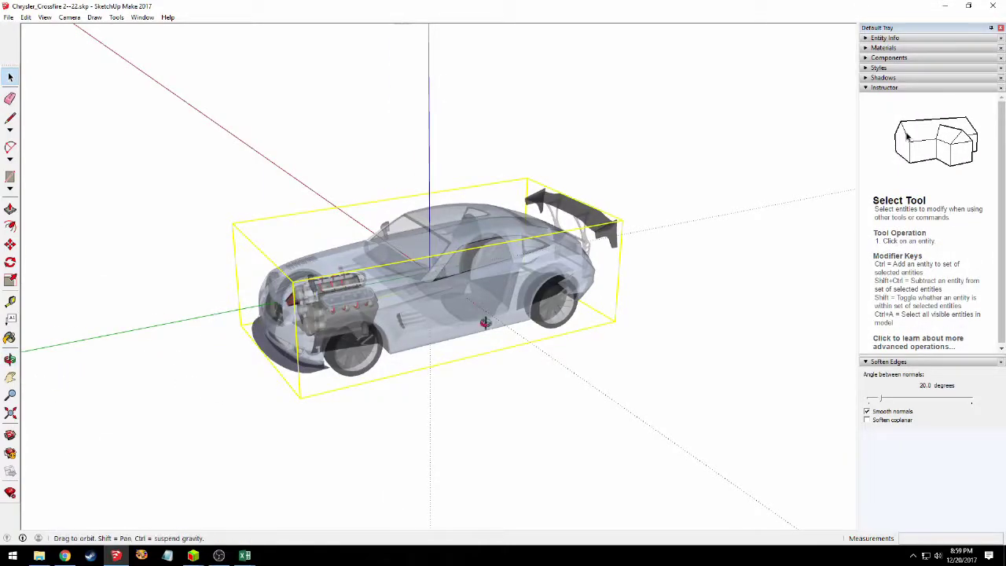
{"action": "left_click_drag", "start_coordinate": [486, 323], "coordinate": [381, 316]}
{"action": "scroll", "coordinate": [524, 264], "scroll_direction": "up", "scroll_amount": 5}
{"action": "left_click_drag", "start_coordinate": [544, 279], "coordinate": [520, 210]}
{"action": "scroll", "coordinate": [495, 245], "scroll_direction": "down", "scroll_amount": 5}
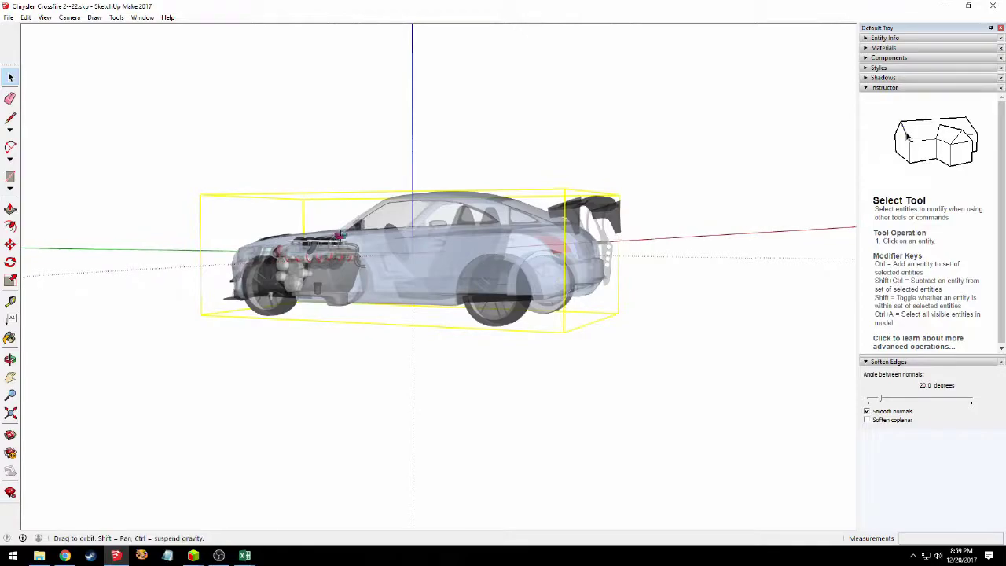
{"action": "left_click_drag", "start_coordinate": [495, 245], "coordinate": [634, 270]}
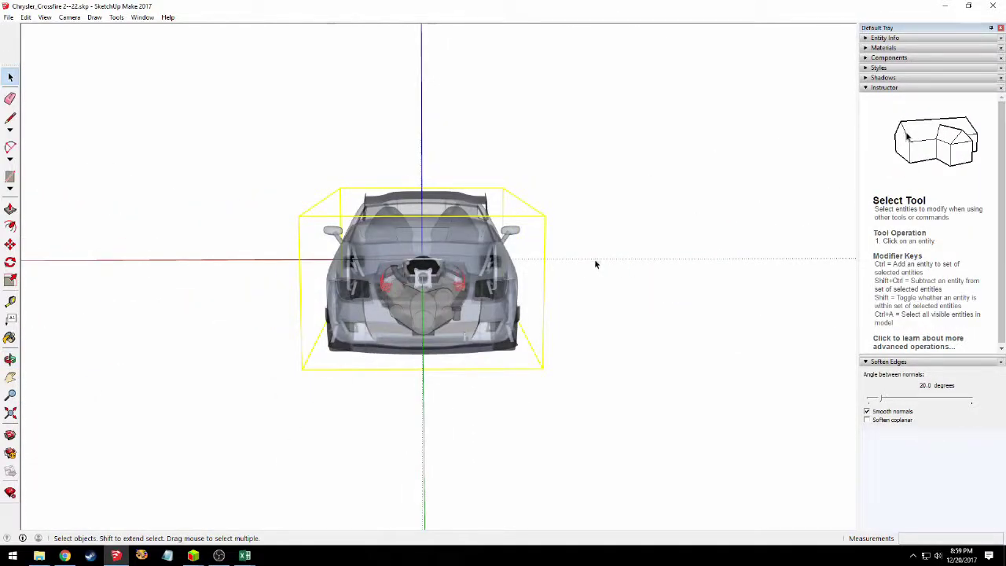
- Close the X-rayed model and open Chrysler_Crossfire 2--22 cf front.skp from the race car folder
{"action": "left_click", "coordinate": [991, 8]}
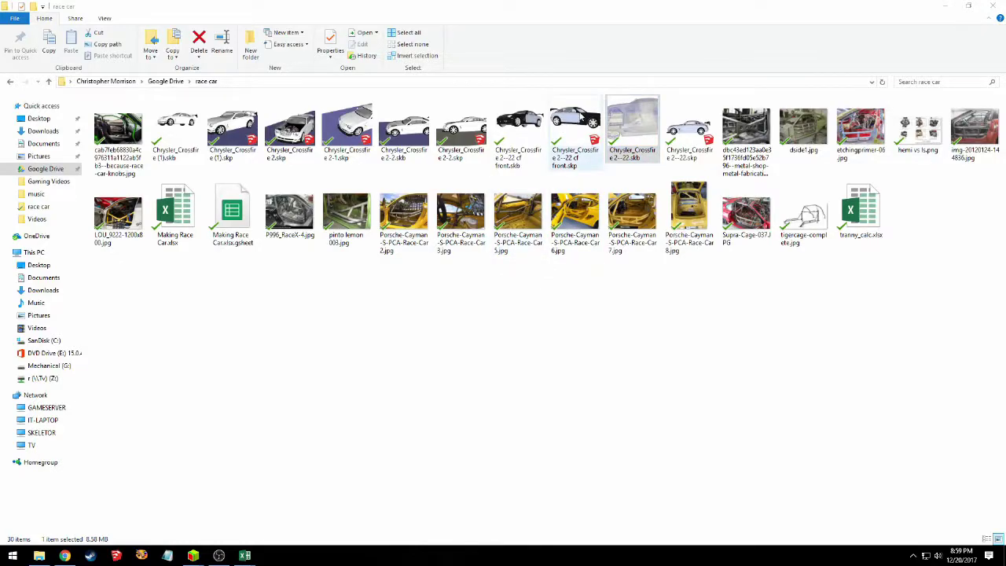
{"action": "double_click", "coordinate": [579, 116]}
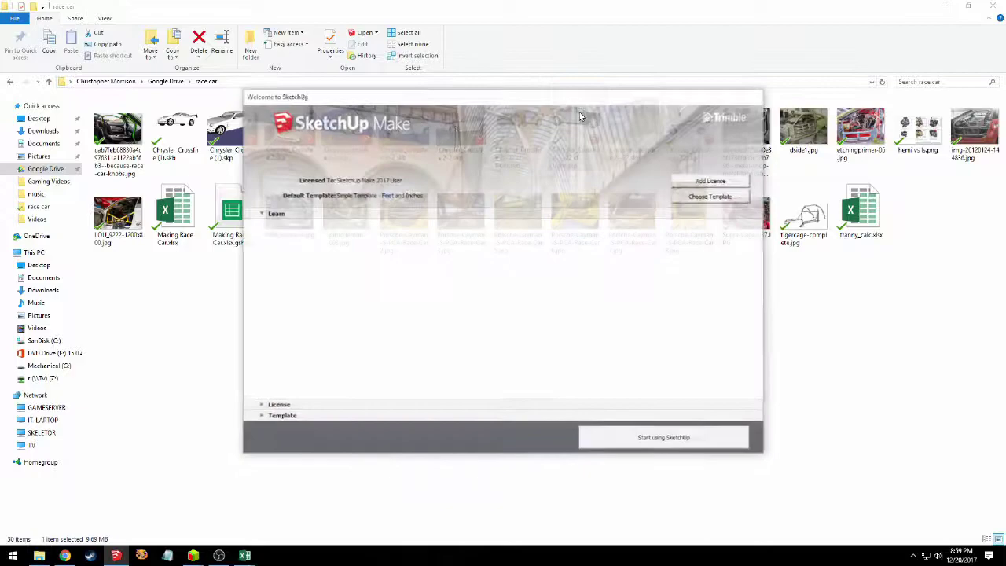
{"action": "left_click", "coordinate": [665, 438]}
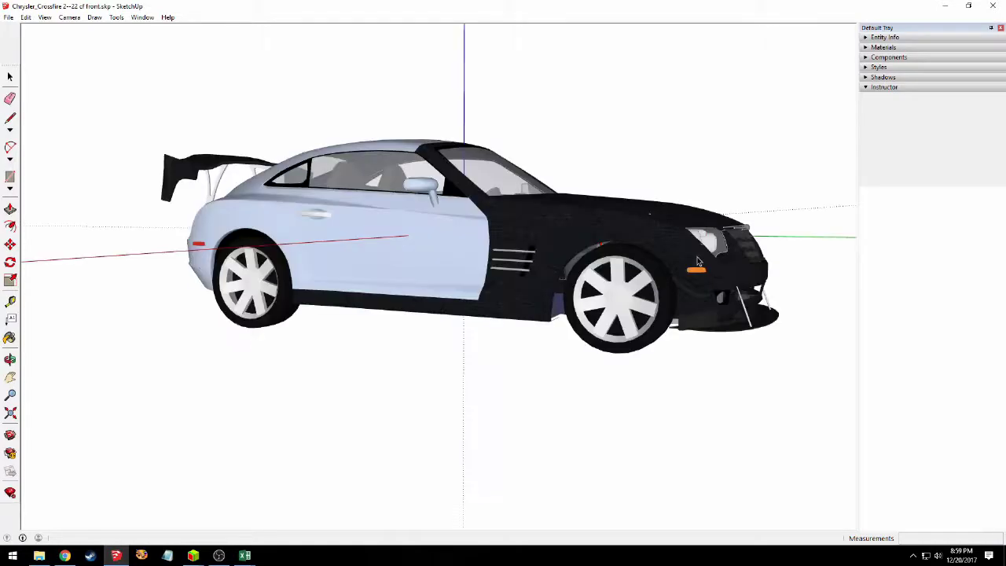
- Examine the car's black front end, including the hood vents, fender vents and splitter, from both front corners
{"action": "left_click_drag", "start_coordinate": [722, 280], "coordinate": [252, 365]}
{"action": "mouse_move", "coordinate": [429, 333]}
{"action": "left_mouse_down"}
{"action": "mouse_move", "coordinate": [241, 280]}
{"action": "mouse_move", "coordinate": [433, 328]}
{"action": "left_mouse_up"}
{"action": "key", "text": "space"}
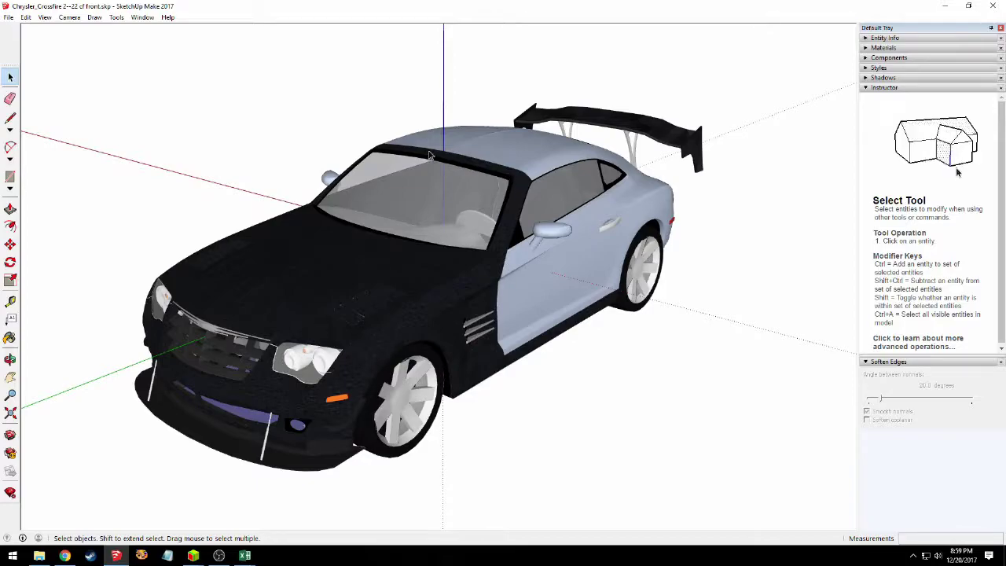
{"action": "left_click_drag", "start_coordinate": [288, 312], "coordinate": [410, 361]}
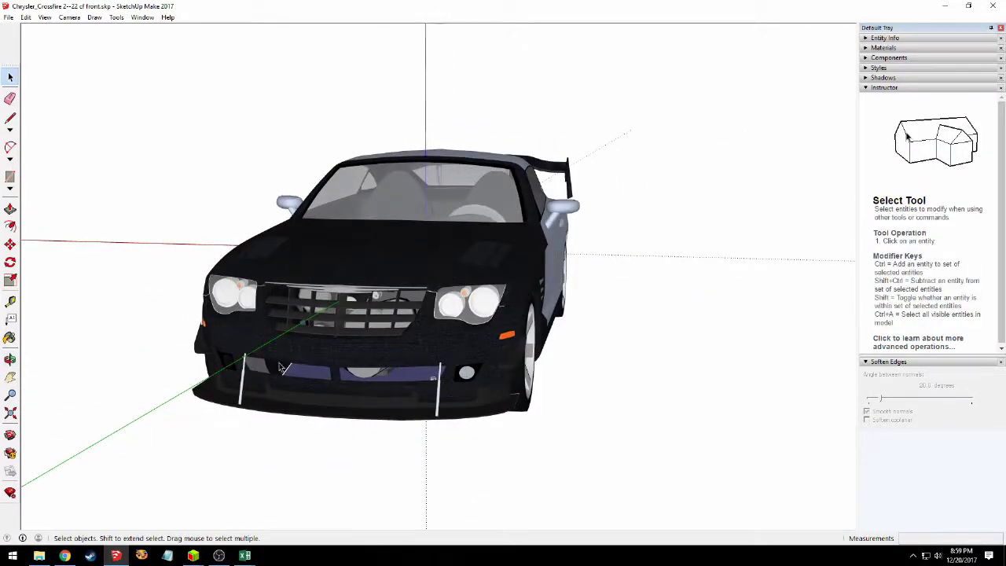
{"action": "left_click_drag", "start_coordinate": [299, 351], "coordinate": [361, 351]}
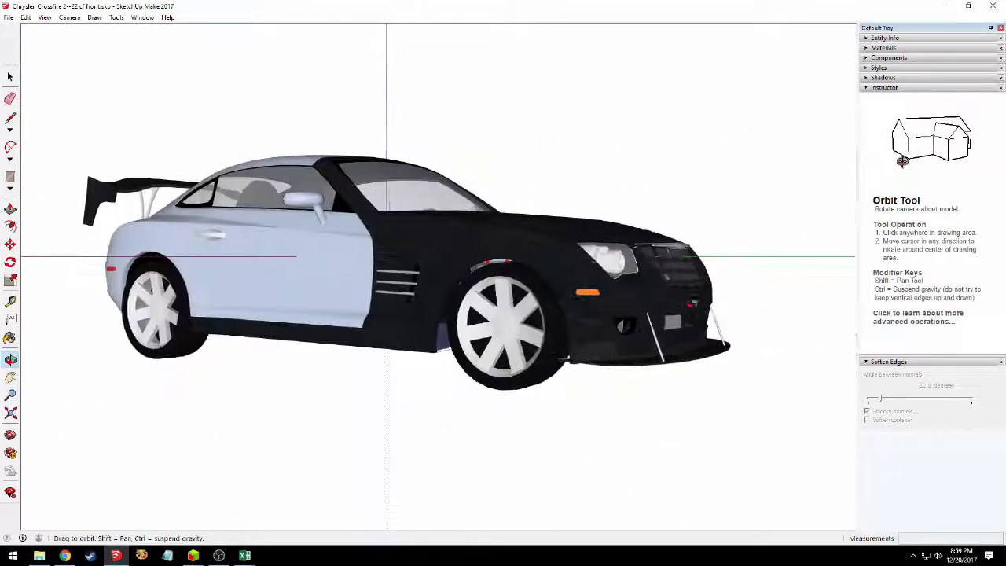
{"action": "left_click_drag", "start_coordinate": [633, 263], "coordinate": [326, 402]}
{"action": "left_click_drag", "start_coordinate": [498, 353], "coordinate": [159, 320]}
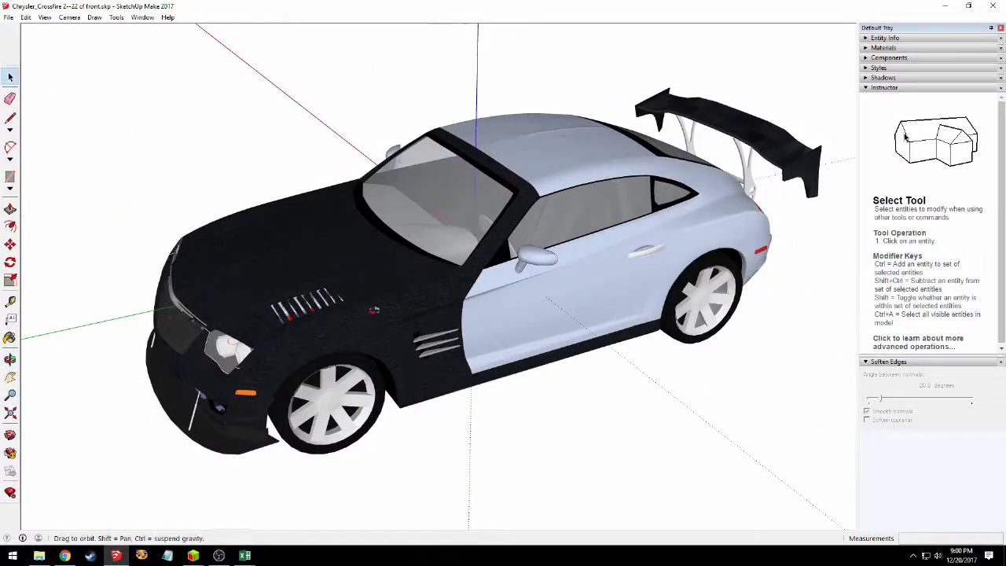
{"action": "left_click_drag", "start_coordinate": [377, 315], "coordinate": [159, 265]}
{"action": "left_click_drag", "start_coordinate": [266, 240], "coordinate": [392, 213]}
{"action": "left_click_drag", "start_coordinate": [240, 220], "coordinate": [334, 324]}
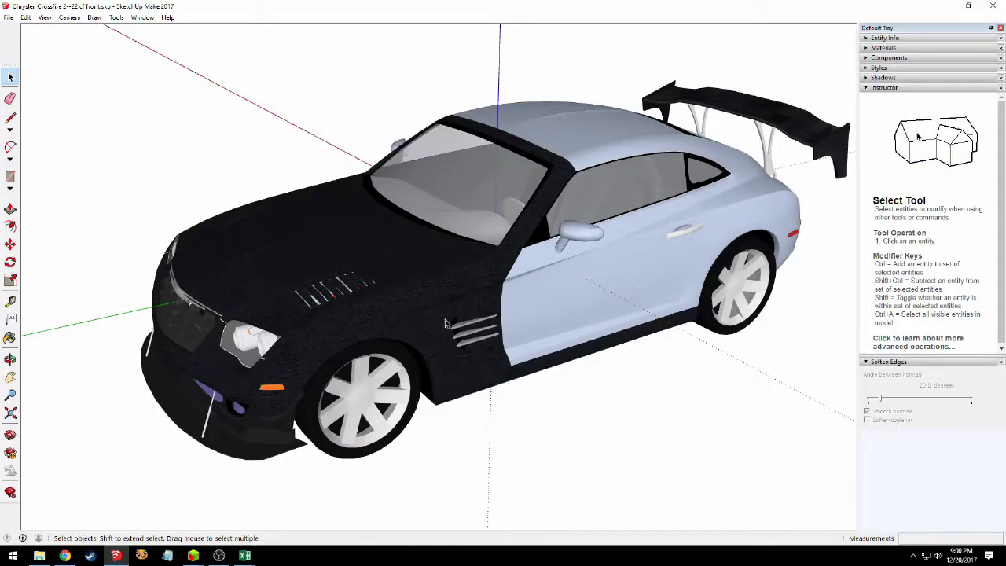
- Compare the black front section with the blue rear body from the side, front and front corners
{"action": "left_click_drag", "start_coordinate": [444, 330], "coordinate": [375, 301]}
{"action": "left_click_drag", "start_coordinate": [305, 298], "coordinate": [570, 233]}
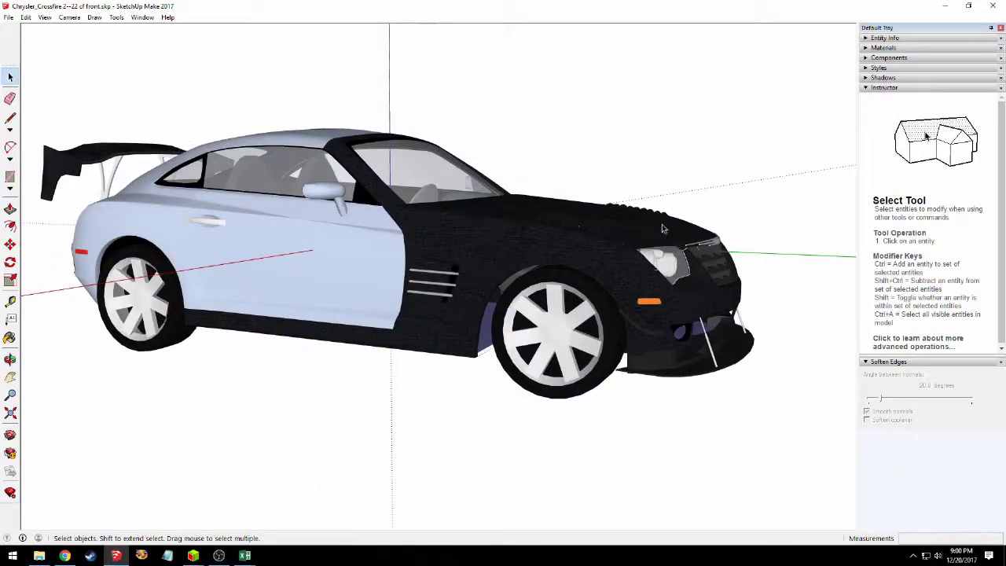
{"action": "left_click_drag", "start_coordinate": [662, 229], "coordinate": [481, 307]}
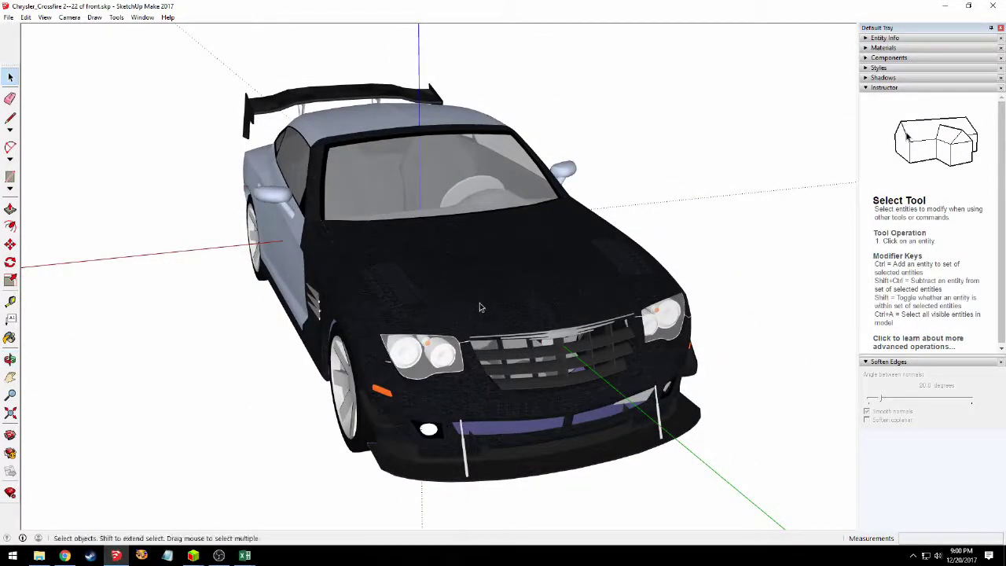
{"action": "left_click_drag", "start_coordinate": [618, 335], "coordinate": [329, 291]}
{"action": "scroll", "coordinate": [329, 291], "scroll_direction": "down", "scroll_amount": 2}
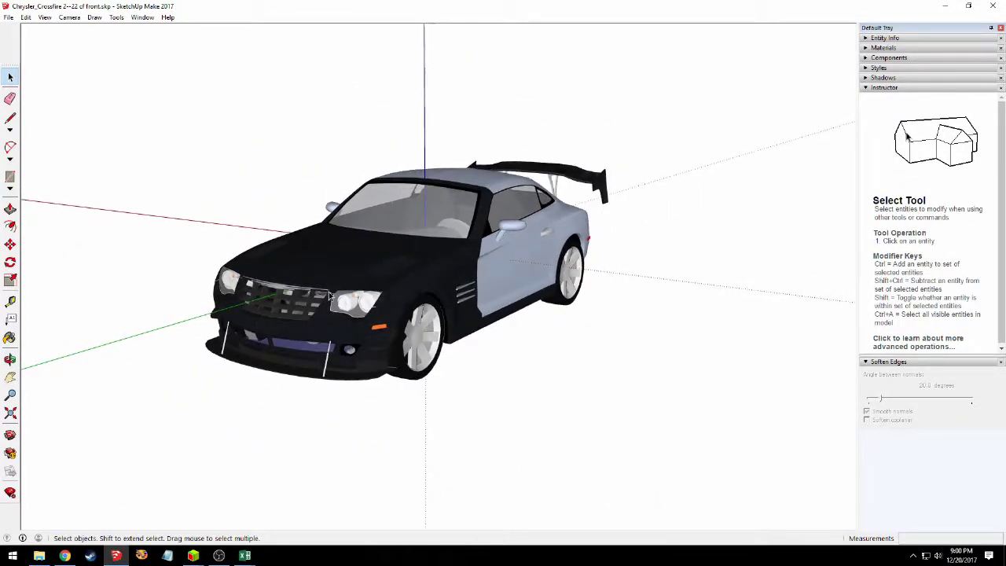
{"action": "left_click_drag", "start_coordinate": [536, 291], "coordinate": [600, 258]}
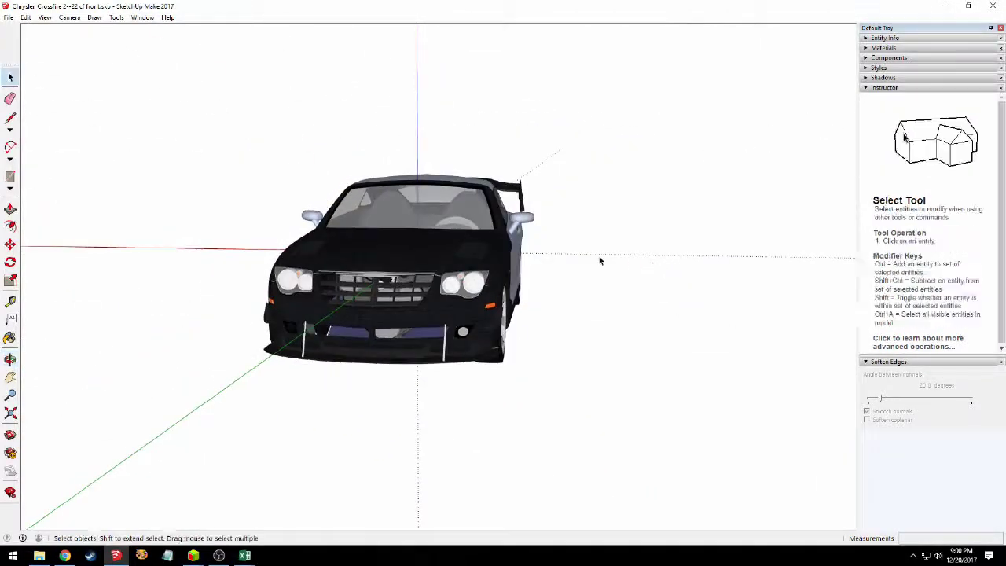
{"action": "left_click_drag", "start_coordinate": [330, 236], "coordinate": [654, 234]}
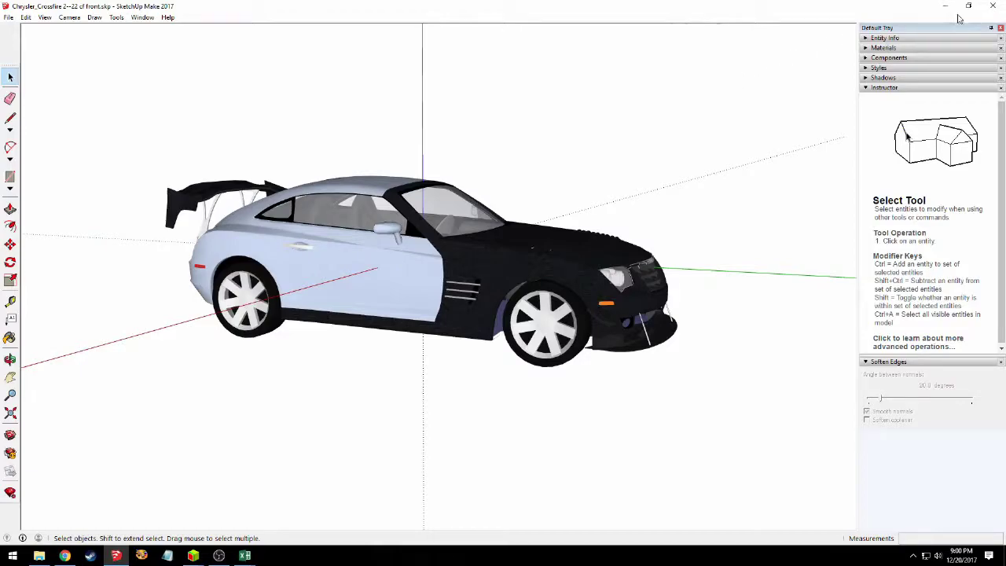
- Close the black-front model and open Chrysler_Crossfire 2--22.skp from the race car folder
{"action": "left_click", "coordinate": [992, 5]}
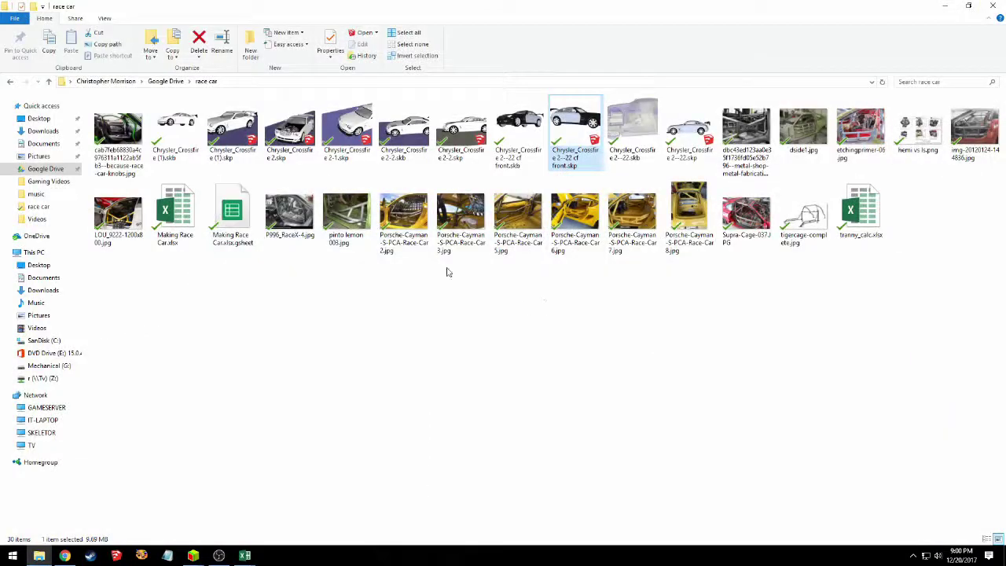
{"action": "left_click", "coordinate": [688, 122]}
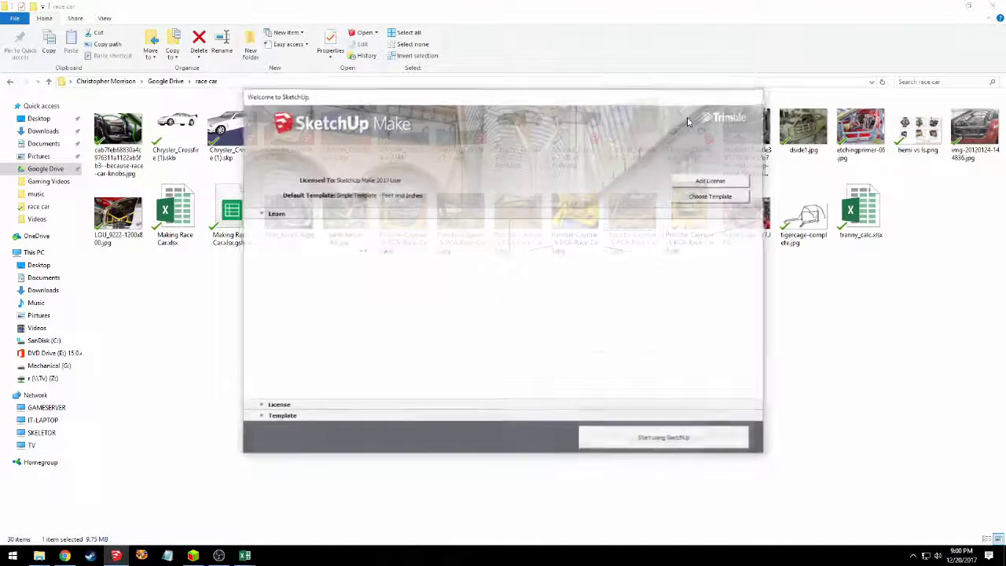
{"action": "left_click", "coordinate": [642, 437]}
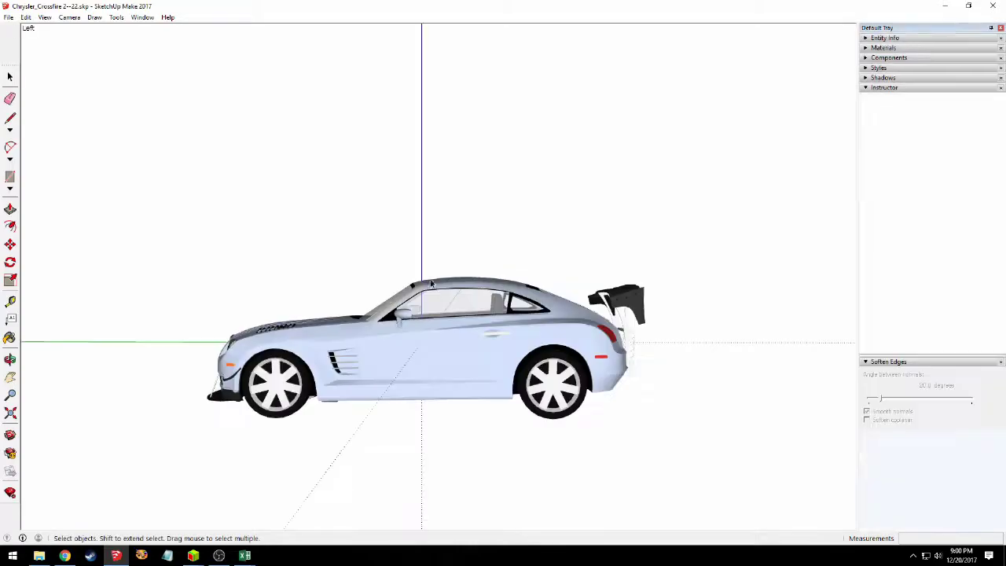
- Examine the all-blue car's hood vents, fender vents and rear wing from both front corners
{"action": "left_click_drag", "start_coordinate": [306, 363], "coordinate": [741, 491]}
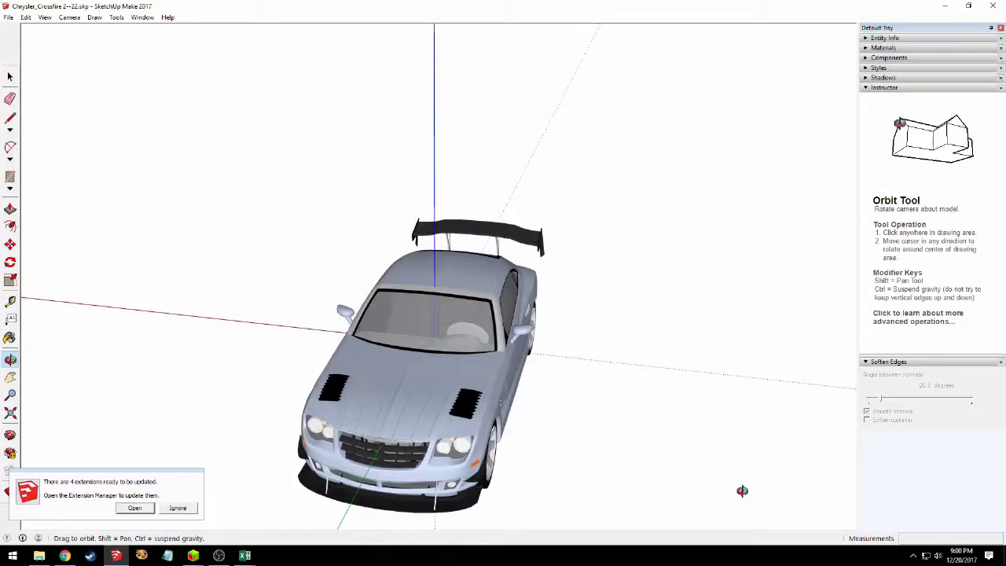
{"action": "left_click_drag", "start_coordinate": [614, 432], "coordinate": [247, 343]}
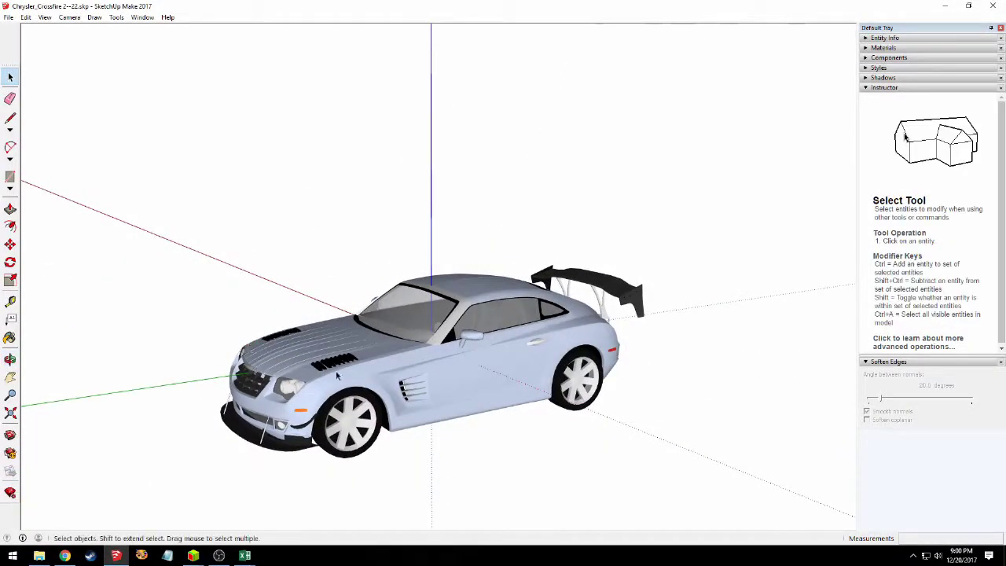
{"action": "left_click_drag", "start_coordinate": [503, 408], "coordinate": [635, 413]}
{"action": "left_click_drag", "start_coordinate": [361, 342], "coordinate": [512, 374]}
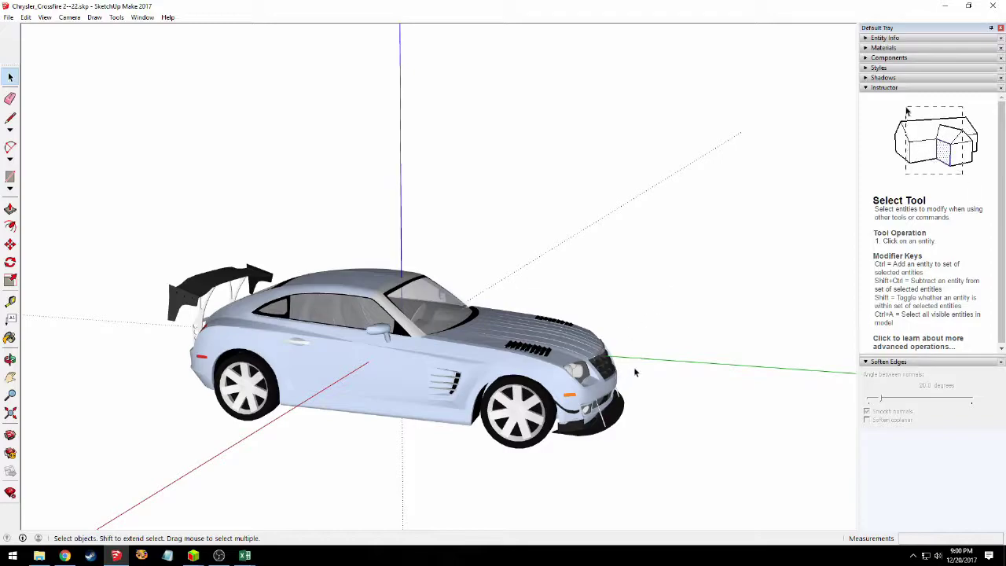
{"action": "left_click_drag", "start_coordinate": [633, 366], "coordinate": [642, 351]}
{"action": "left_click_drag", "start_coordinate": [635, 424], "coordinate": [491, 369]}
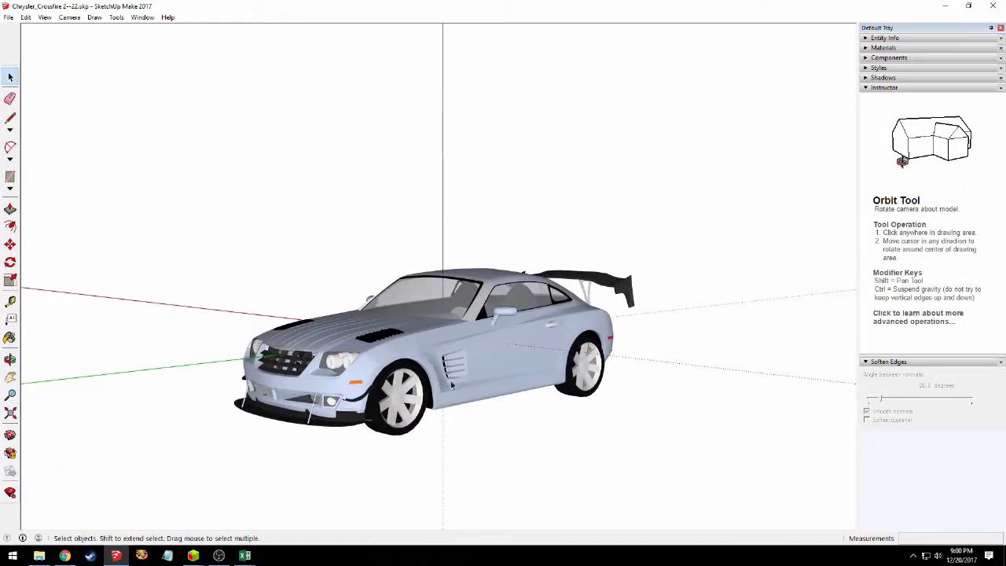
- Inspect the front splitter, bumper and grille up close, head-on and from the front corner
{"action": "scroll", "coordinate": [488, 404], "scroll_direction": "up", "scroll_amount": 3}
{"action": "left_click_drag", "start_coordinate": [267, 419], "coordinate": [250, 405]}
{"action": "scroll", "coordinate": [422, 293], "scroll_direction": "down", "scroll_amount": 4}
{"action": "left_click_drag", "start_coordinate": [587, 271], "coordinate": [727, 315]}
{"action": "left_click_drag", "start_coordinate": [397, 310], "coordinate": [597, 299]}
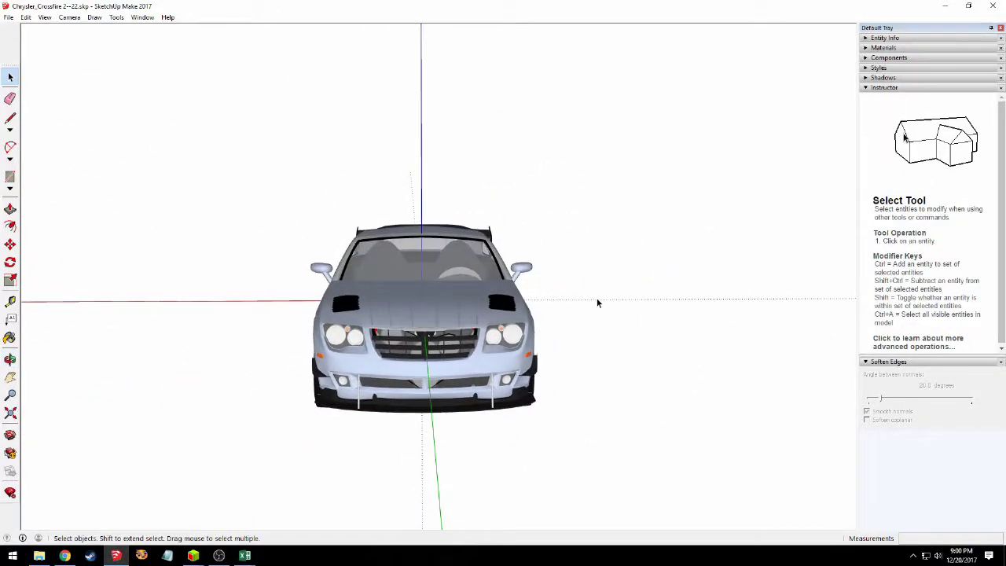
{"action": "scroll", "coordinate": [539, 353], "scroll_direction": "down", "scroll_amount": 5}
{"action": "left_click_drag", "start_coordinate": [487, 352], "coordinate": [550, 314]}
{"action": "scroll", "coordinate": [513, 318], "scroll_direction": "up", "scroll_amount": 3}
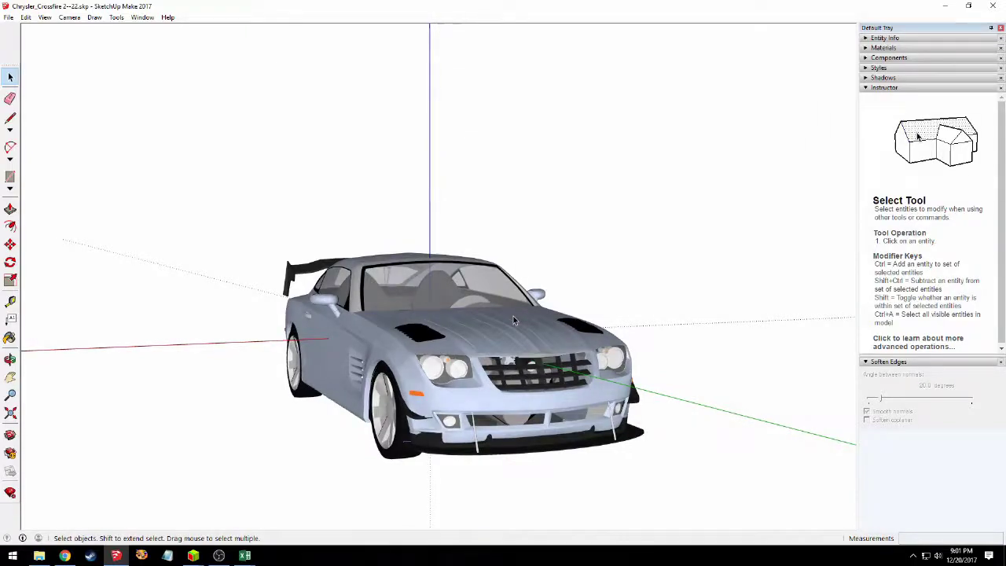